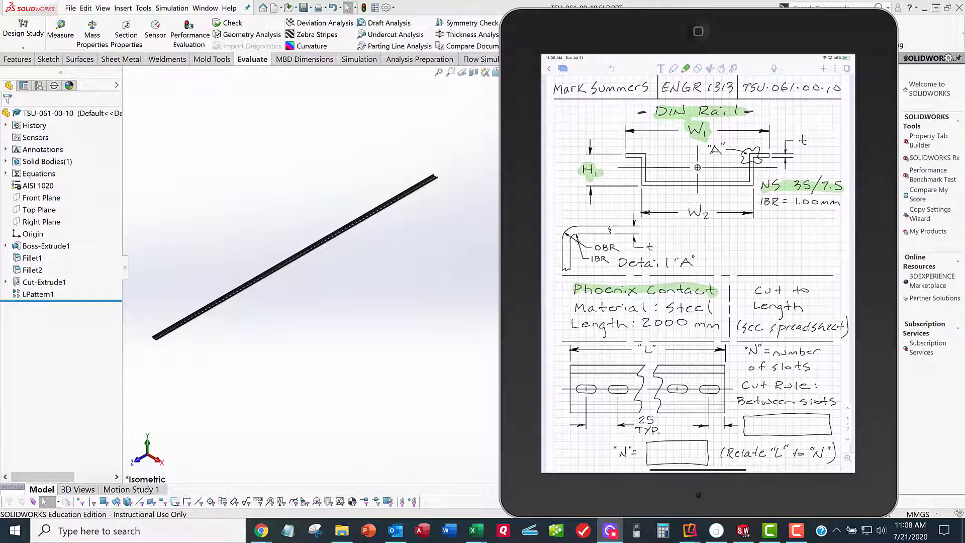
Highlight the steel material, the 2000 mm length and the cut-to-length note in green on the DIN rail notes.
drag(575, 307, 710, 309)
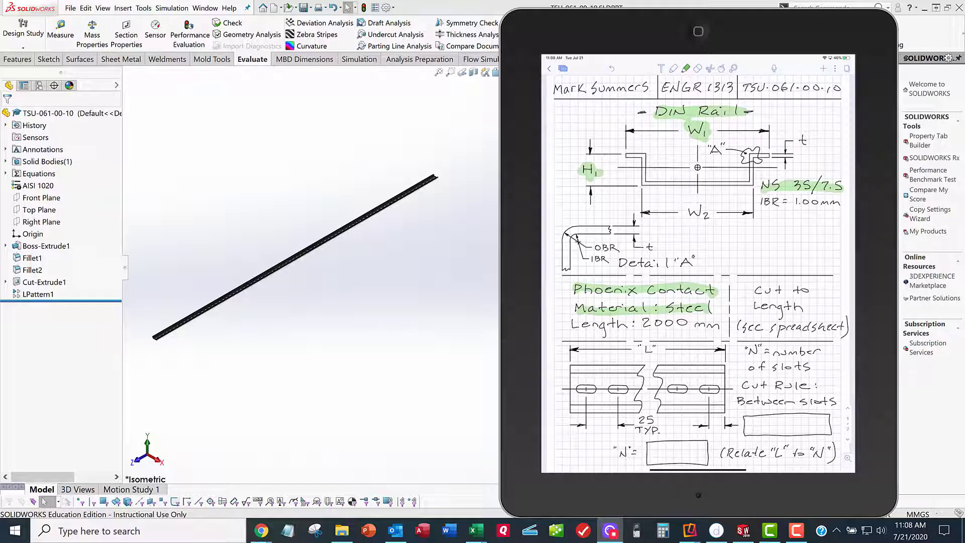
drag(573, 324, 719, 324)
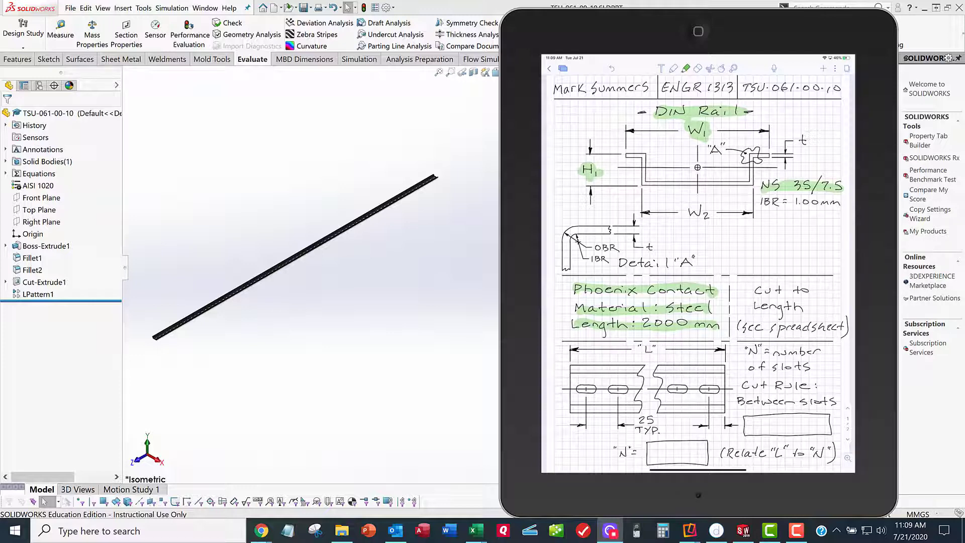
mouse_move(756, 294)
mouse_down()
mouse_move(808, 295)
mouse_move(804, 314)
mouse_up()
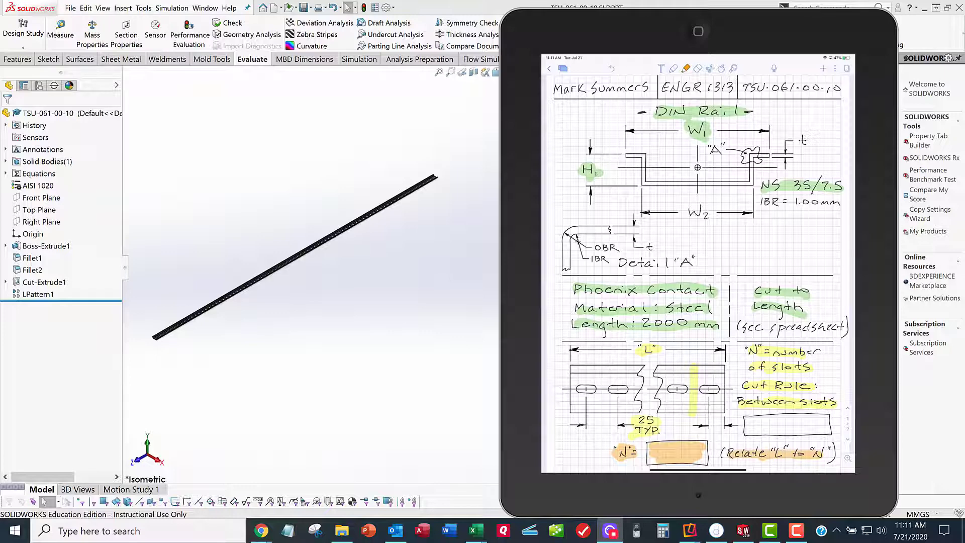
Switch to SOLIDWORKS and create a new part from the TSU millimetre part template.
click(289, 146)
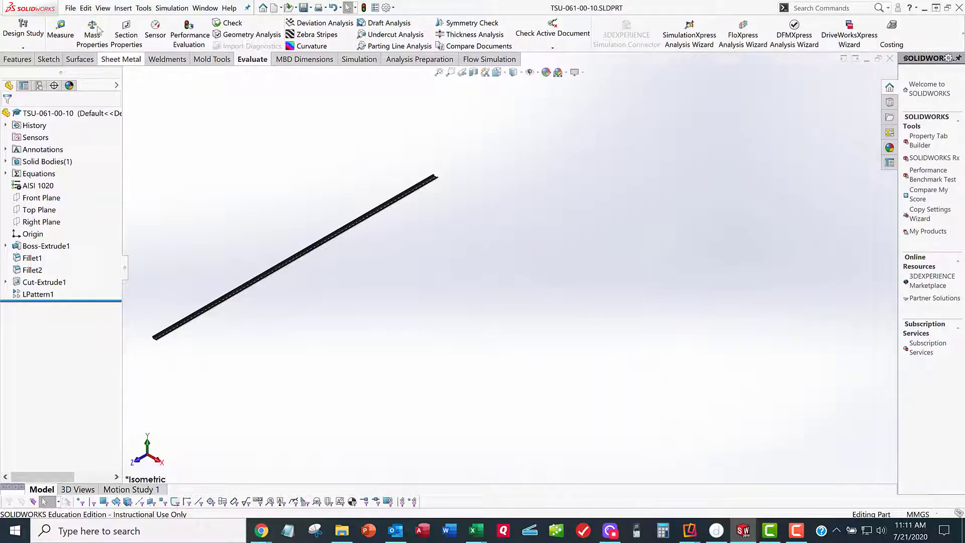
click(70, 8)
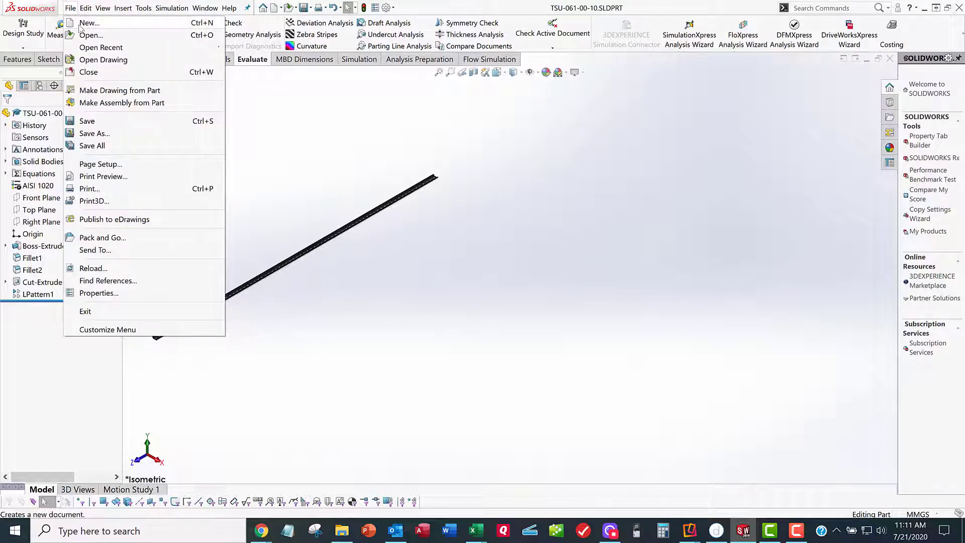
click(85, 21)
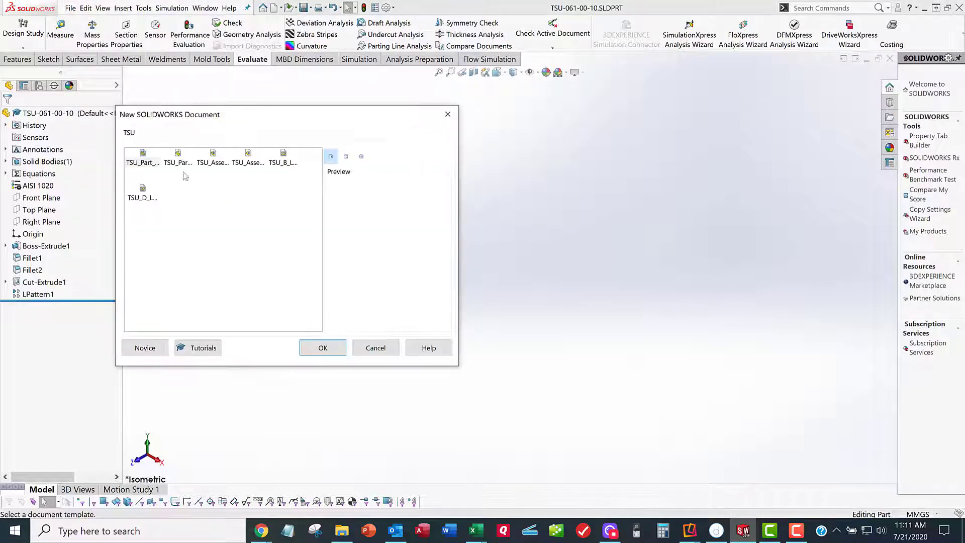
click(173, 159)
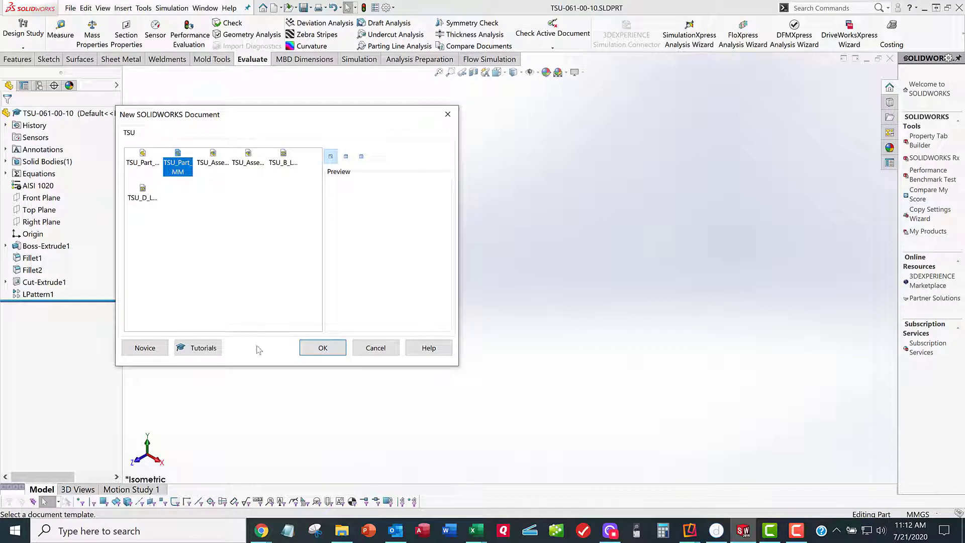
click(323, 349)
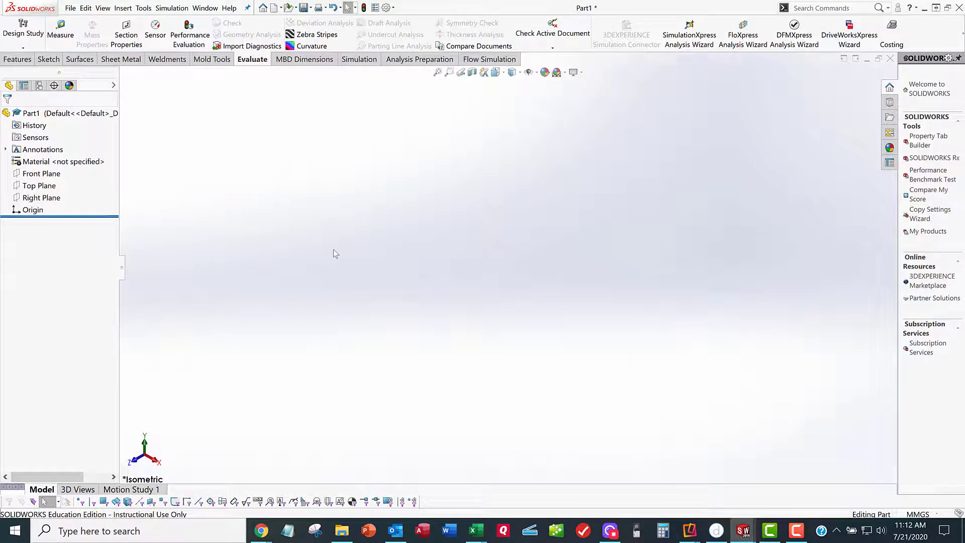
Examine the front, top and right planes of the new part in the isometric view.
key(space)
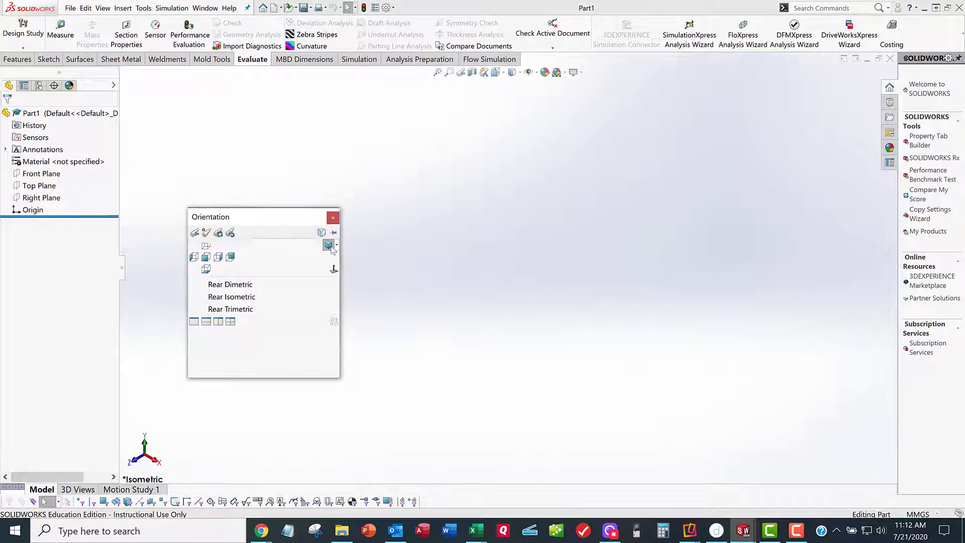
key(Escape)
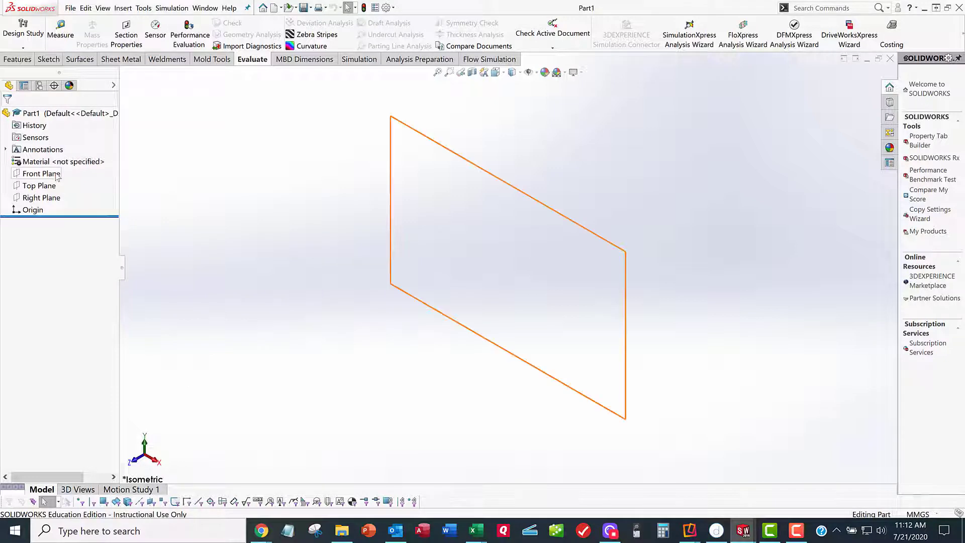
click(41, 174)
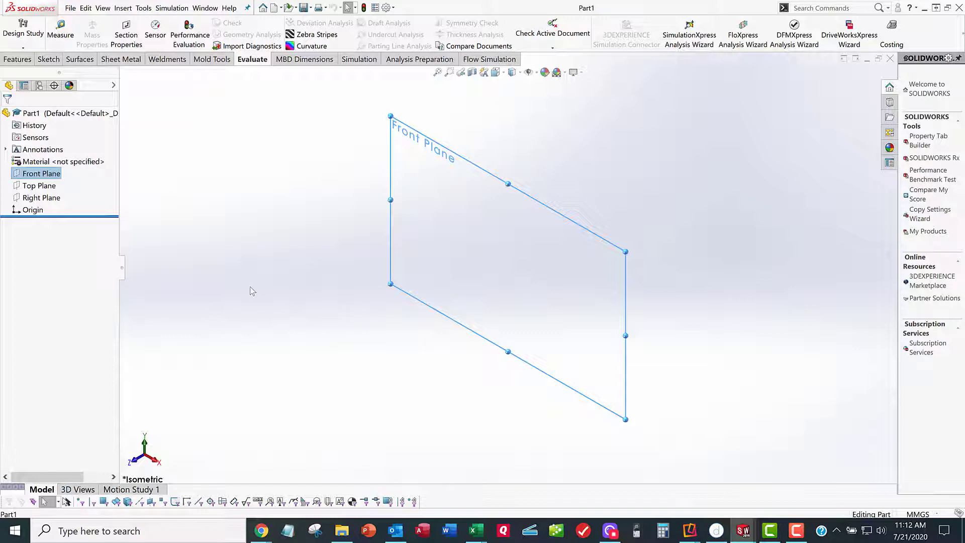
click(39, 185)
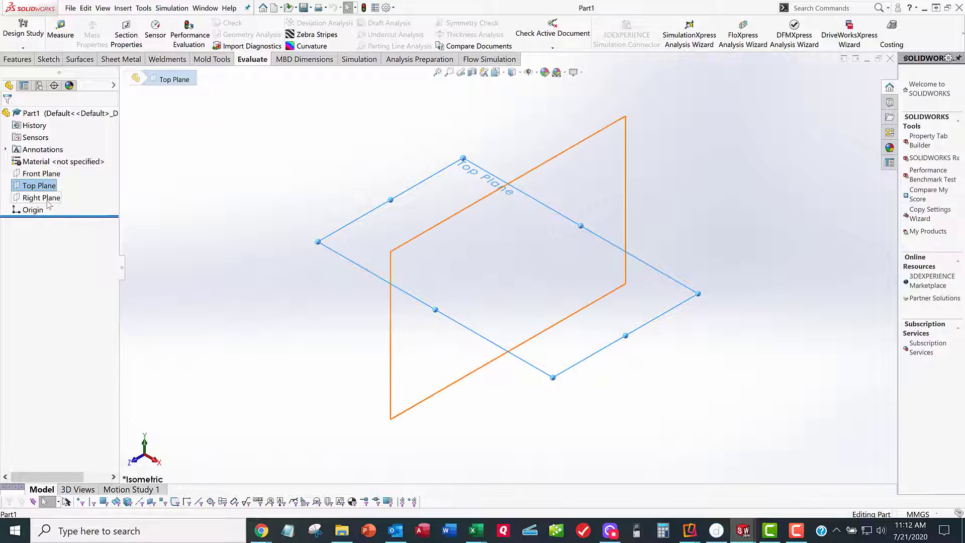
click(75, 200)
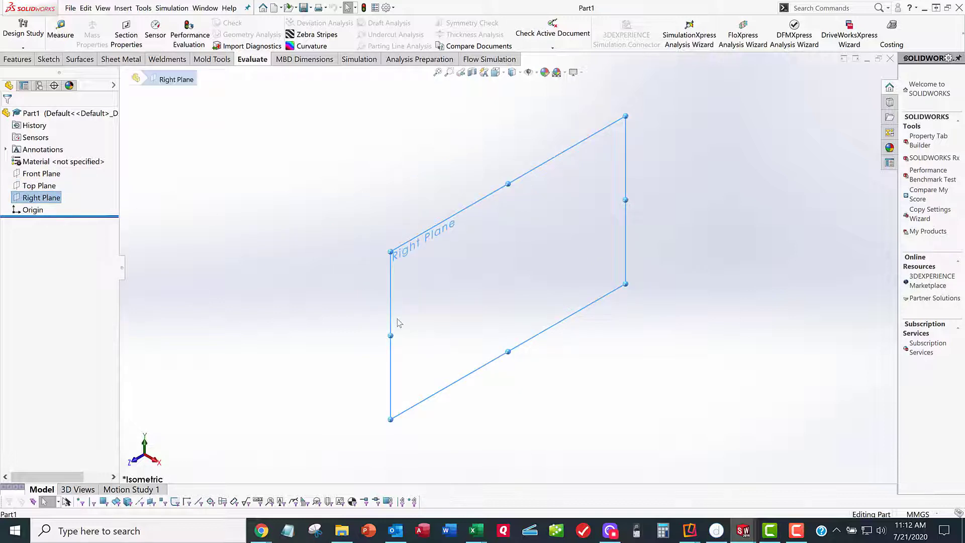
Start a new sketch on the Front Plane.
click(41, 173)
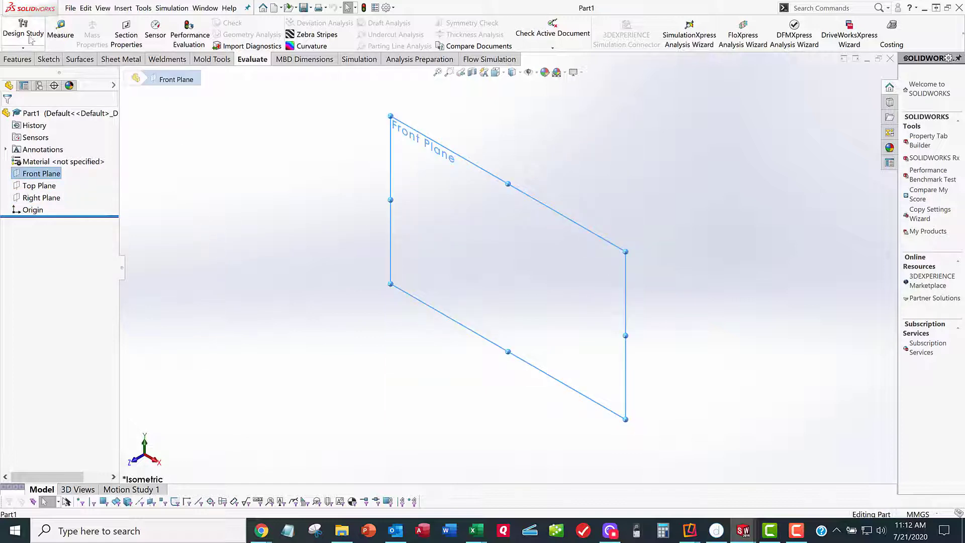
click(48, 60)
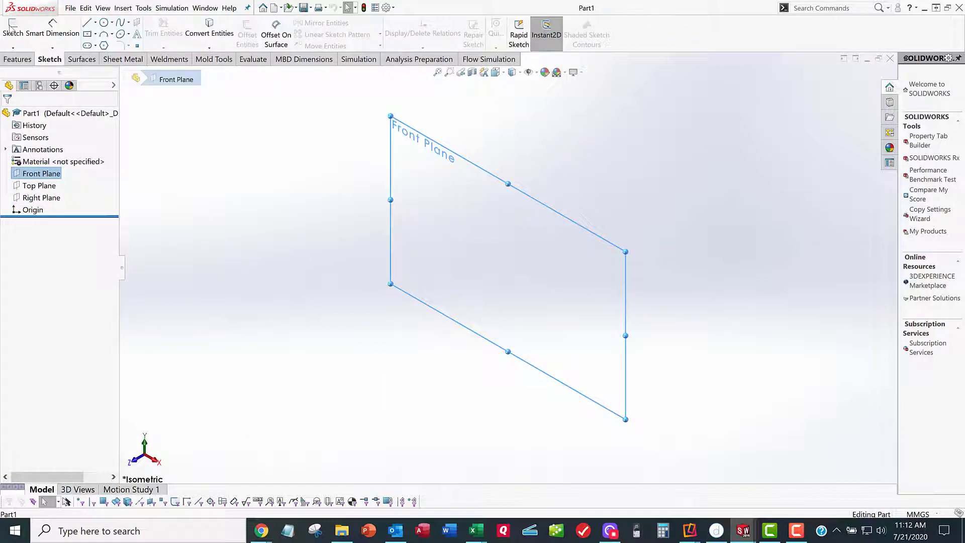
click(12, 27)
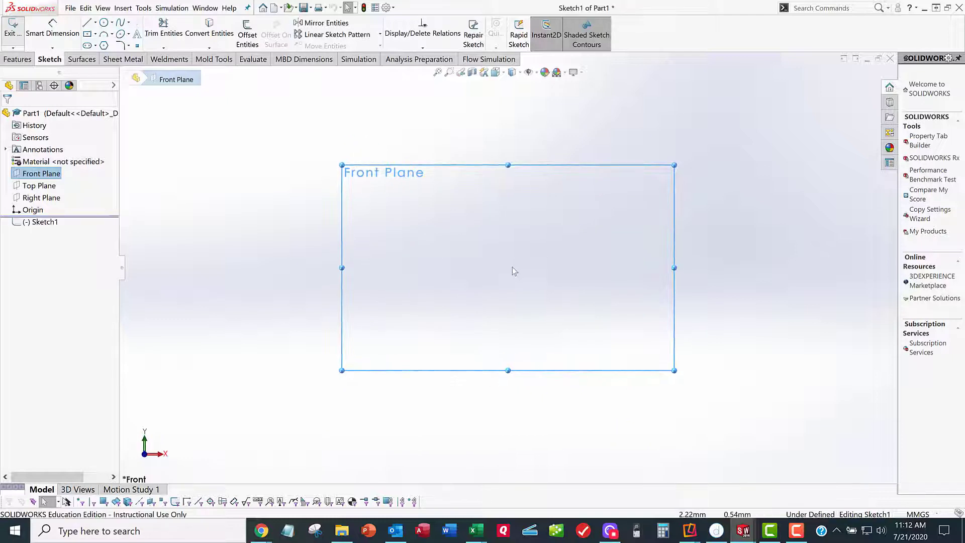
Sketch a horizontal base line about 17 mm long through the origin, then a right riser about 4.5 mm, a flange about 6 mm and its end edge about 2 mm.
scroll(512, 266, down, 5)
click(87, 23)
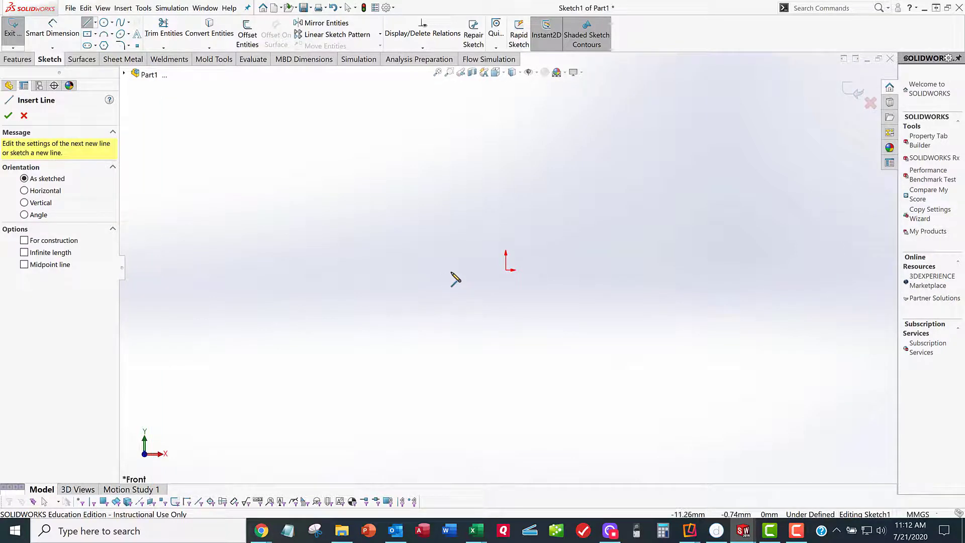
click(453, 270)
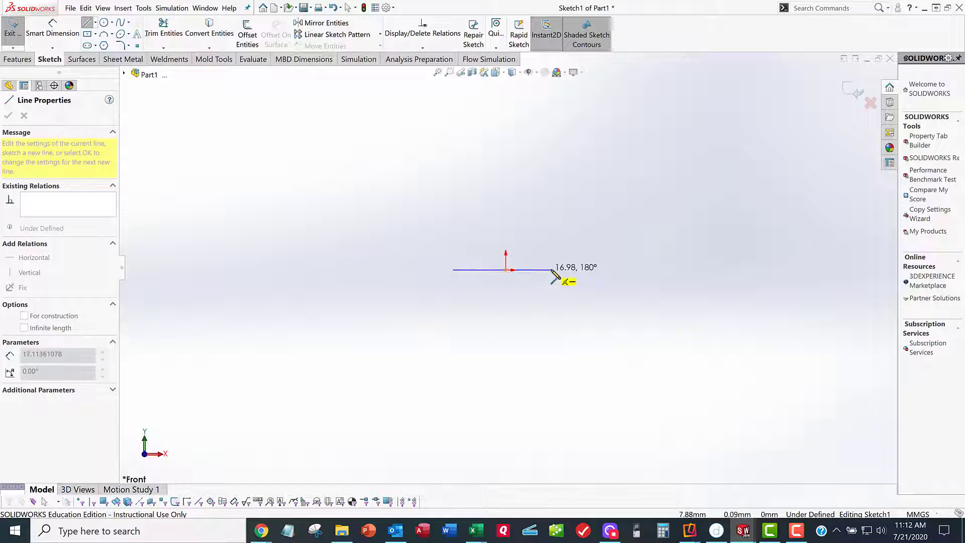
click(551, 271)
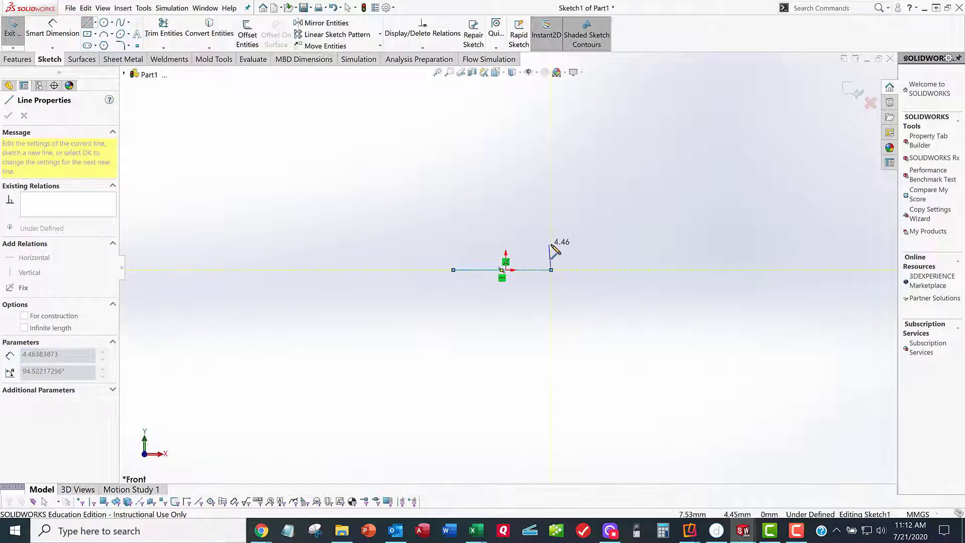
click(551, 244)
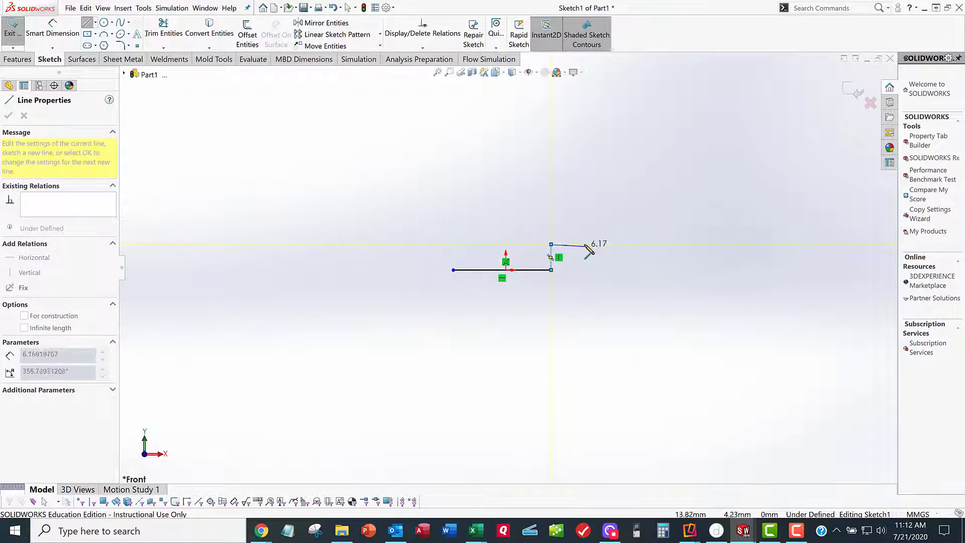
click(585, 244)
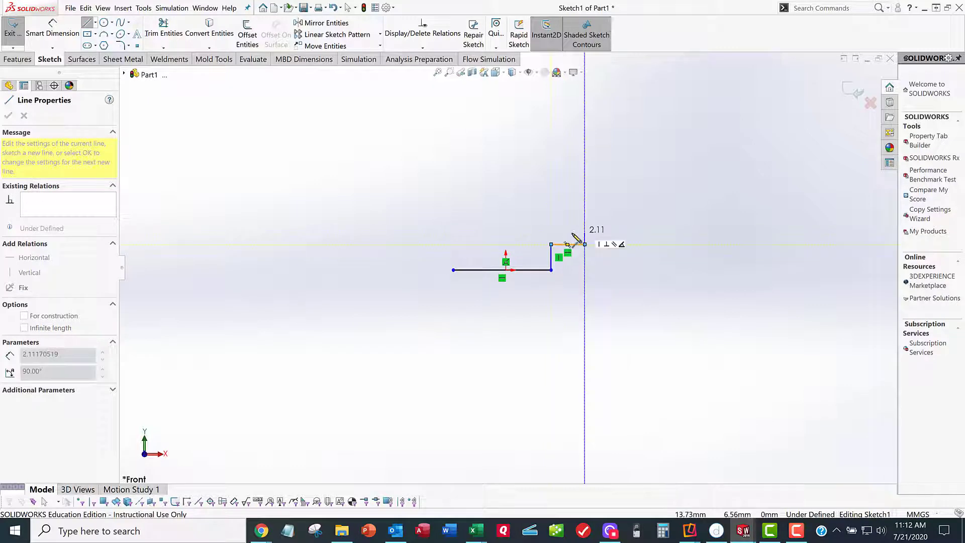
click(584, 232)
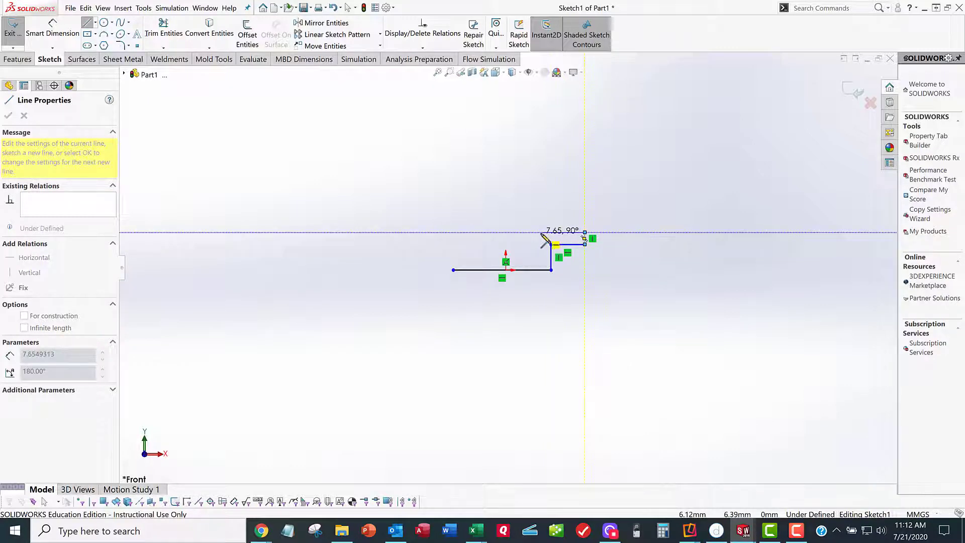
Continue the line chain along the right flange's top, the inner channel and the left flange, ending with a slanted left wall near the base line.
click(541, 232)
click(541, 260)
click(463, 260)
click(462, 233)
click(422, 233)
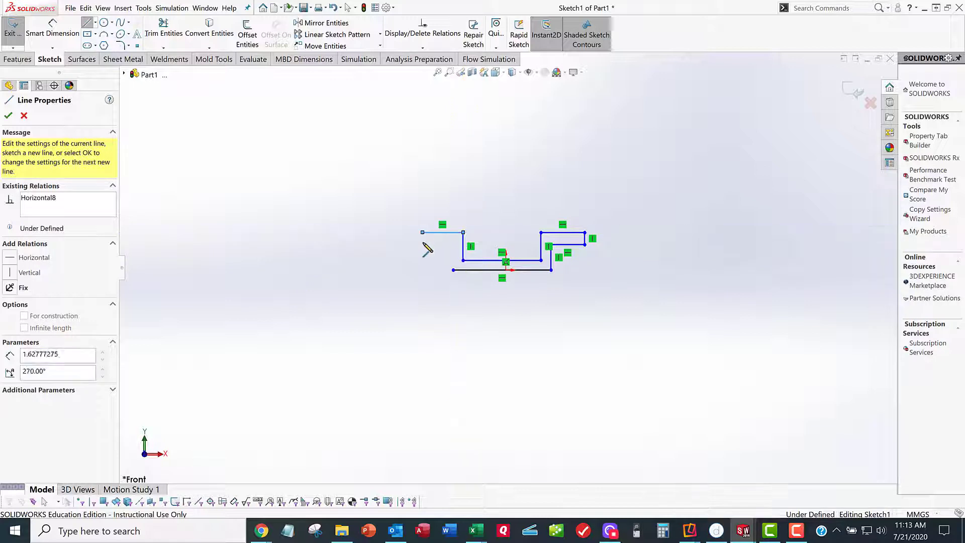
click(422, 244)
click(442, 247)
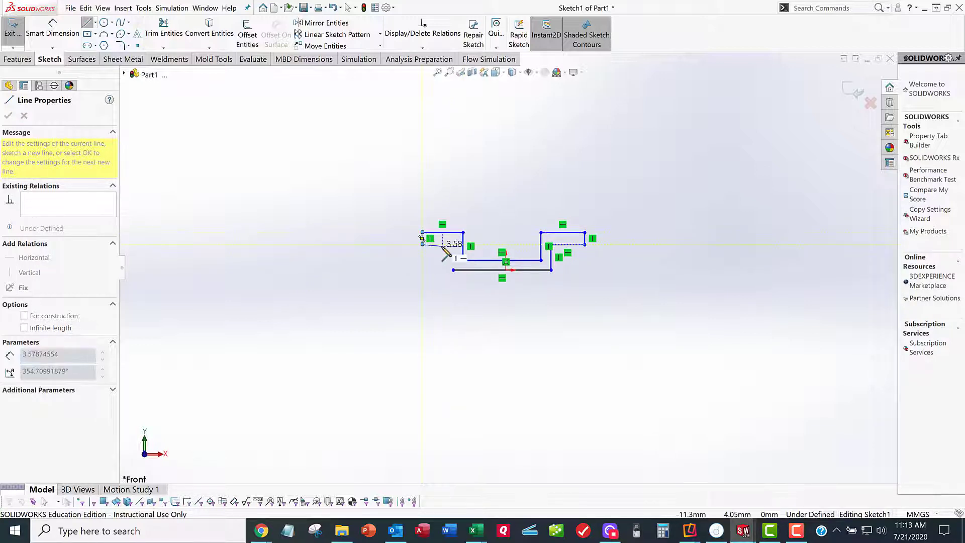
click(450, 272)
right_click(470, 269)
click(498, 282)
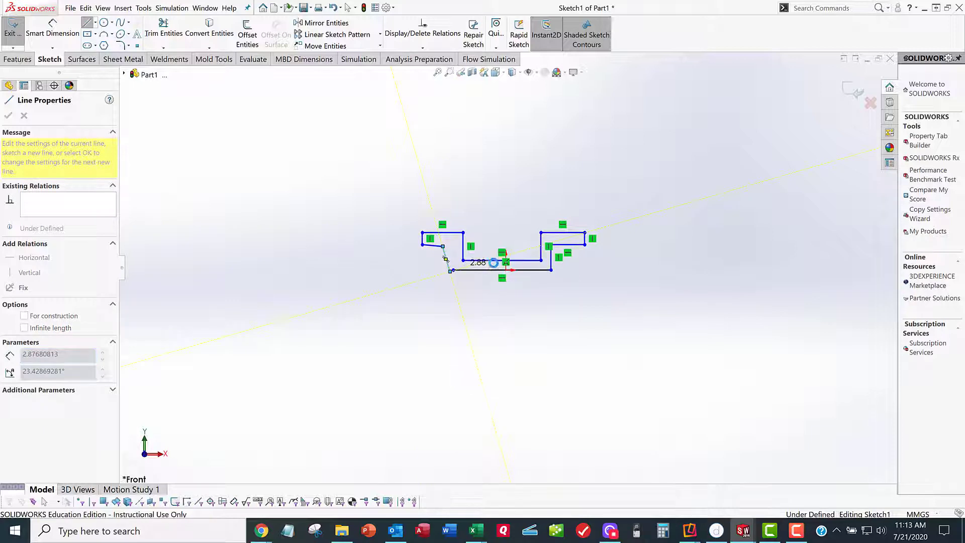
key(Escape)
Close the profile by merging the slanted left wall's open end with the left endpoint of the base line.
scroll(463, 255, down, 4)
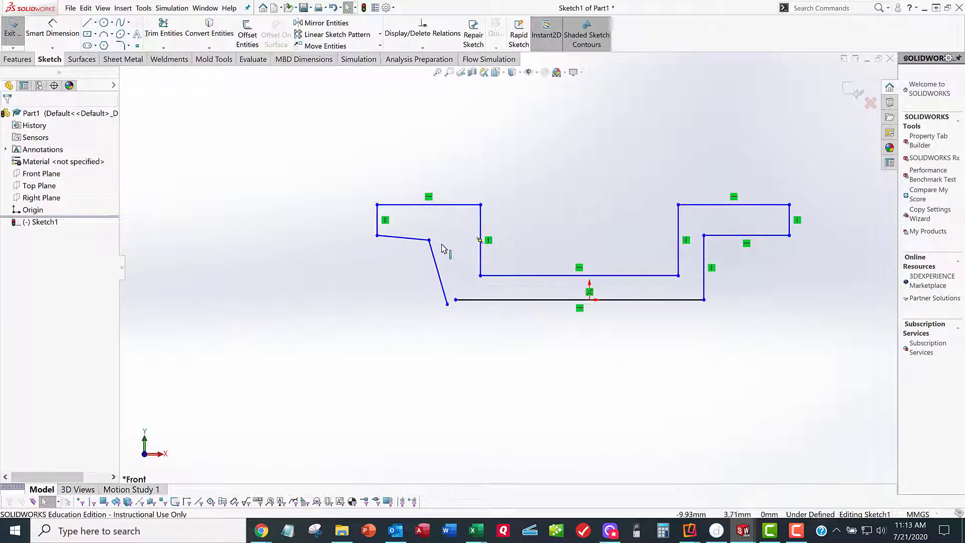
click(448, 304)
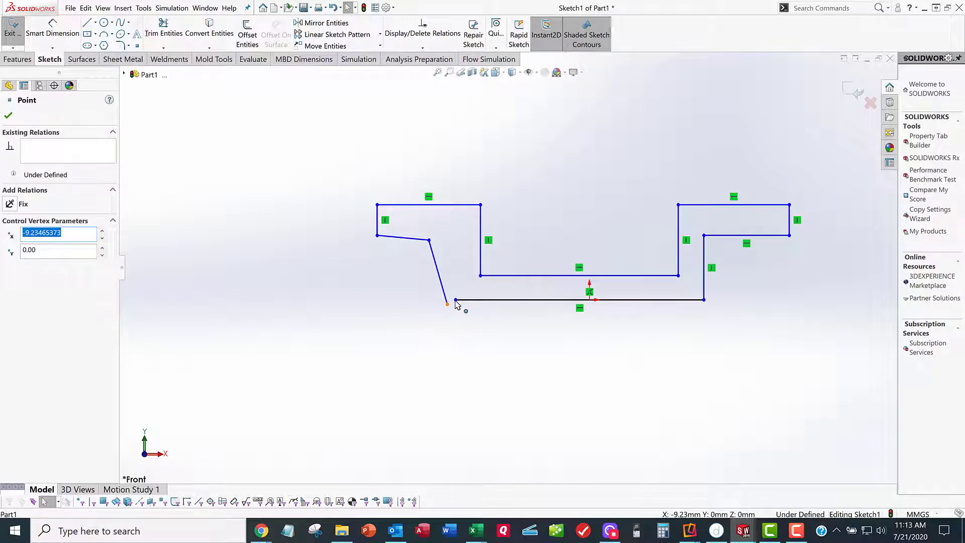
click(435, 324)
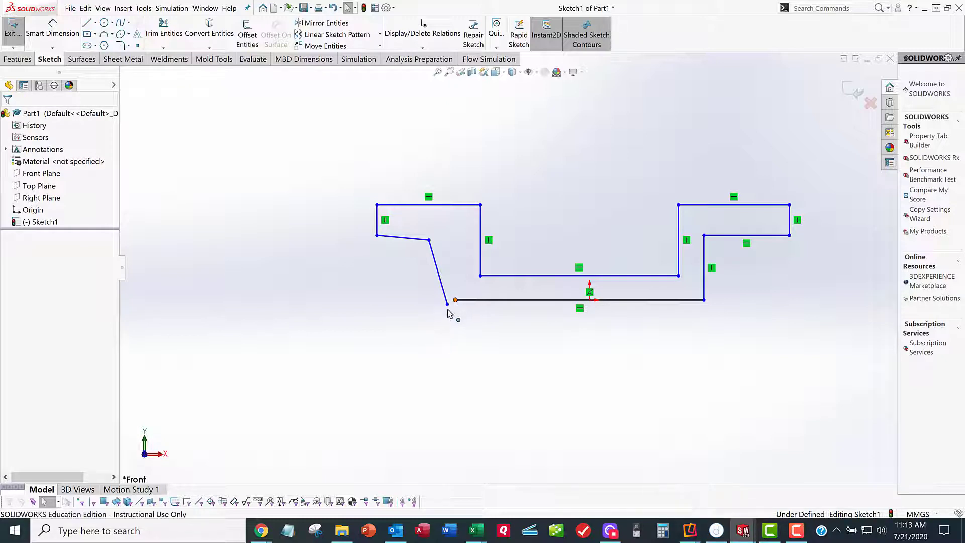
click(447, 305)
ctrl+click(447, 304)
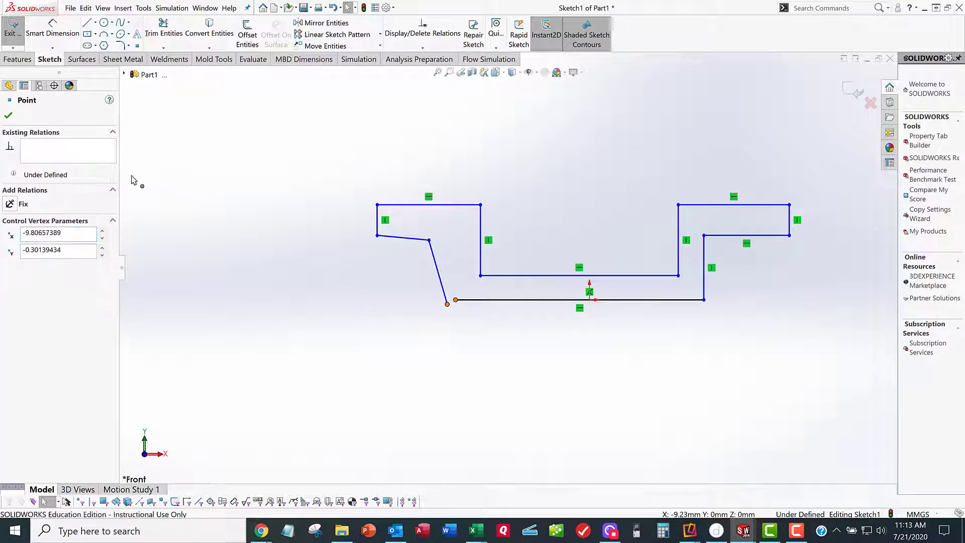
click(14, 295)
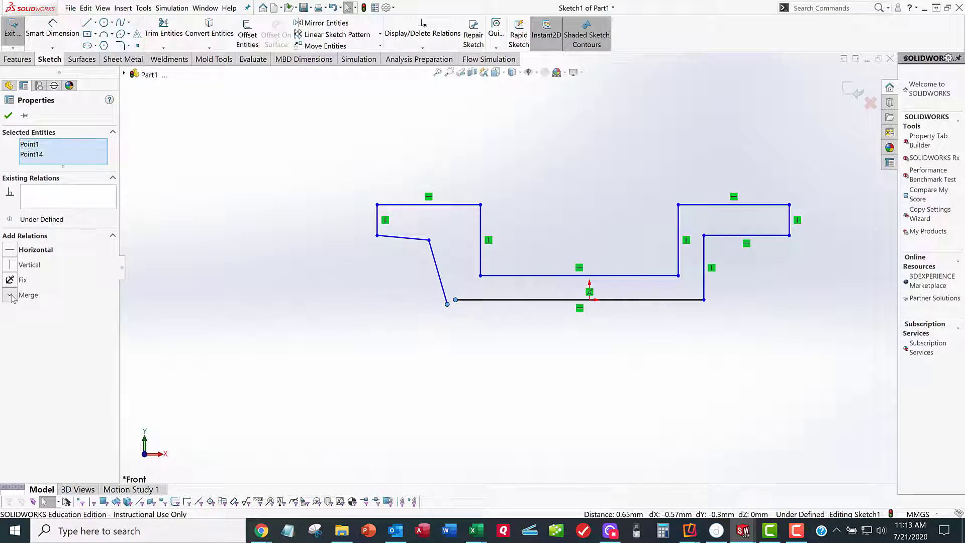
click(8, 116)
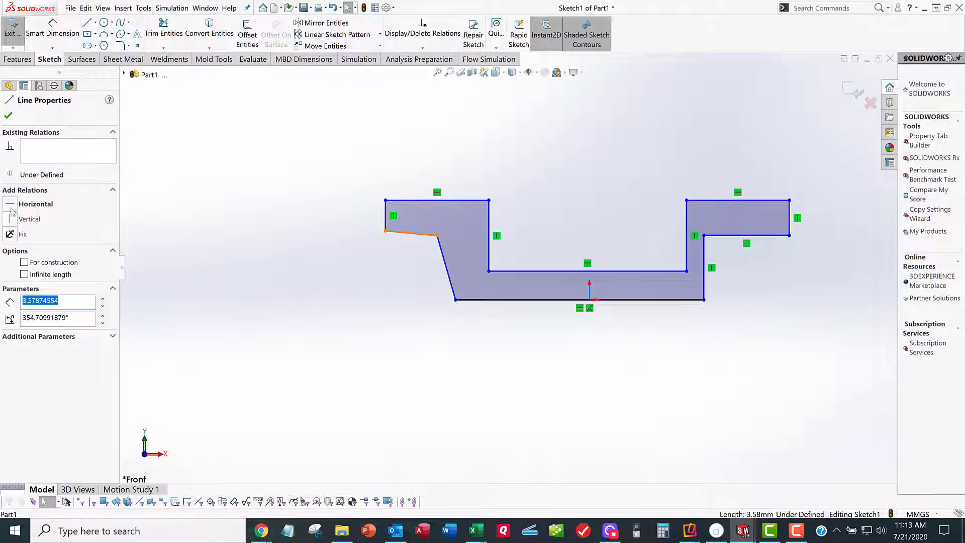
Make the left flange's underside horizontal and the slanted outer left wall vertical.
click(10, 204)
click(9, 117)
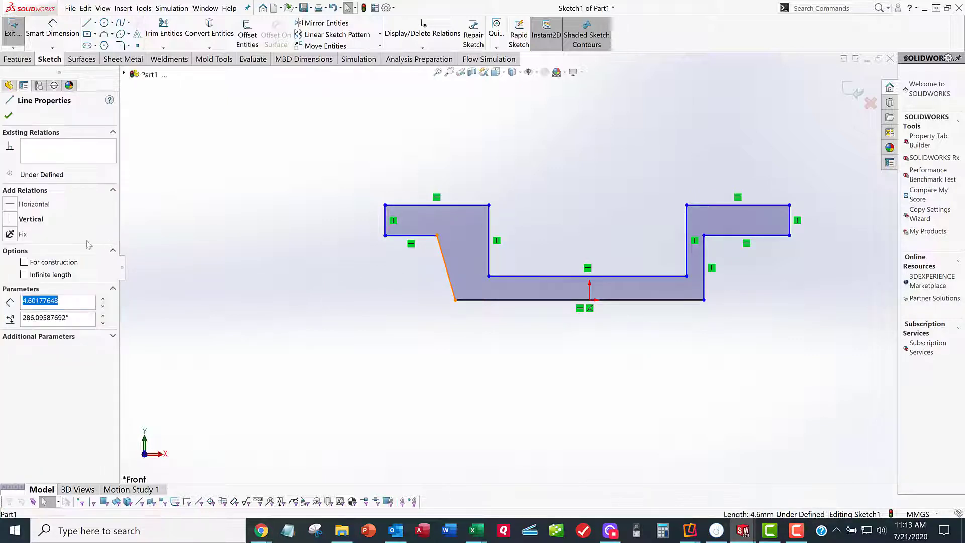
click(10, 220)
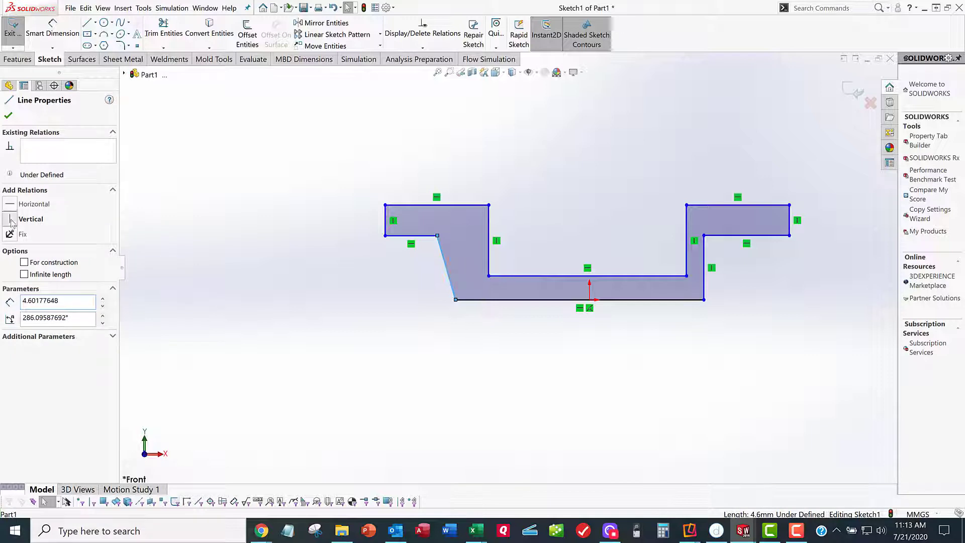
click(8, 117)
Move the upper corner of the inner right wall inward to separate it from the outer right wall.
click(625, 211)
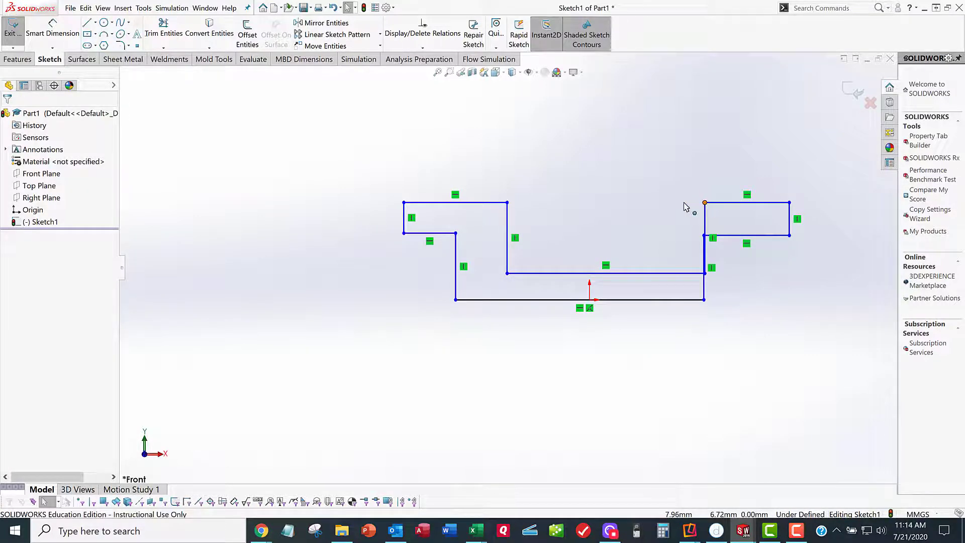
drag(704, 203, 676, 206)
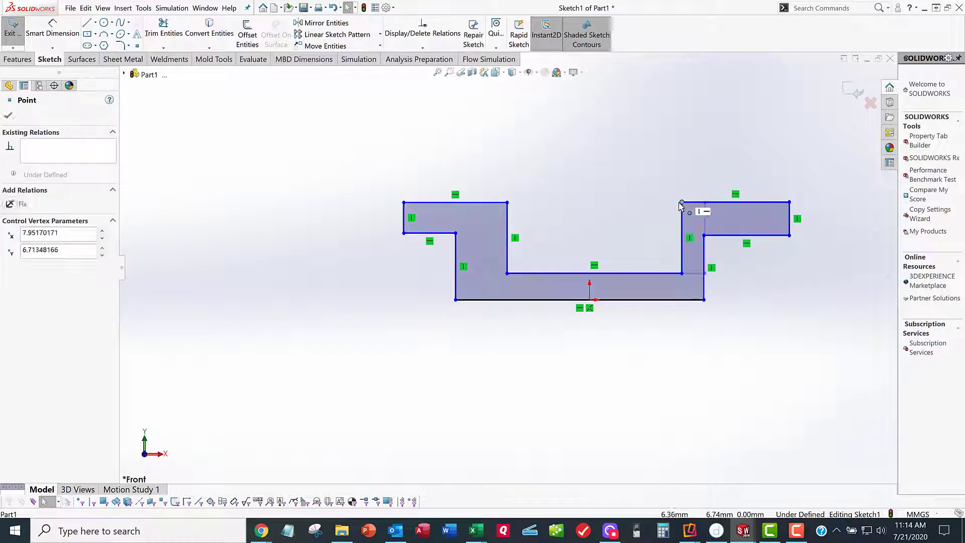
Move the upper corner of the left inner wall outward and slightly upward, widening the channel and thickening the left flange.
click(635, 372)
scroll(649, 358, up, 1)
scroll(668, 236, down, 2)
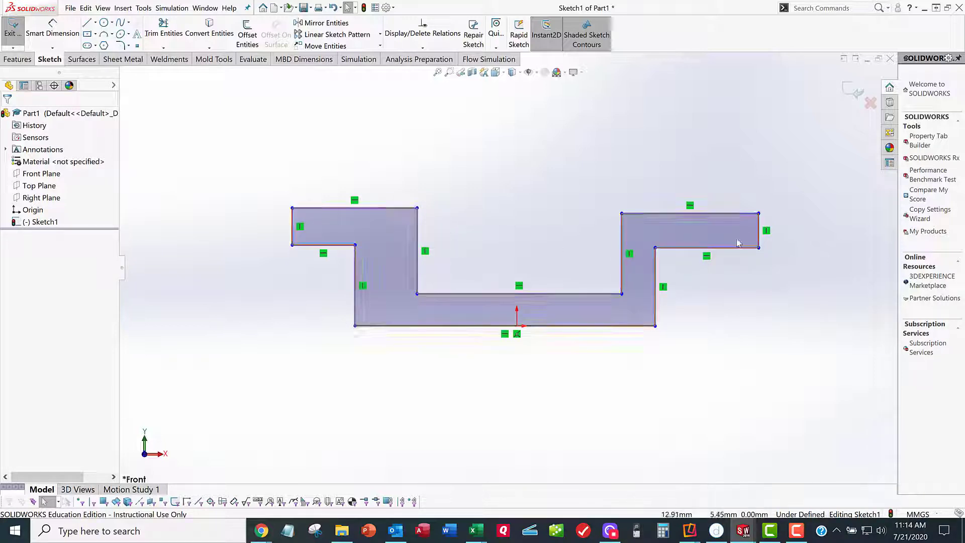
mouse_move(417, 208)
mouse_down()
mouse_move(367, 215)
mouse_move(385, 210)
mouse_move(397, 180)
mouse_move(395, 206)
mouse_move(401, 193)
mouse_up()
click(400, 138)
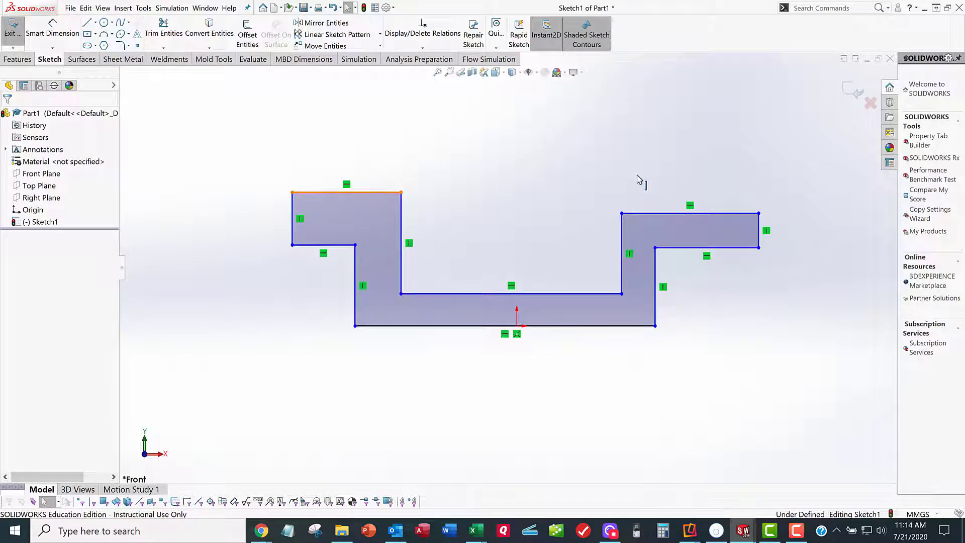
Make the top lines of the left and right flanges collinear.
click(658, 213)
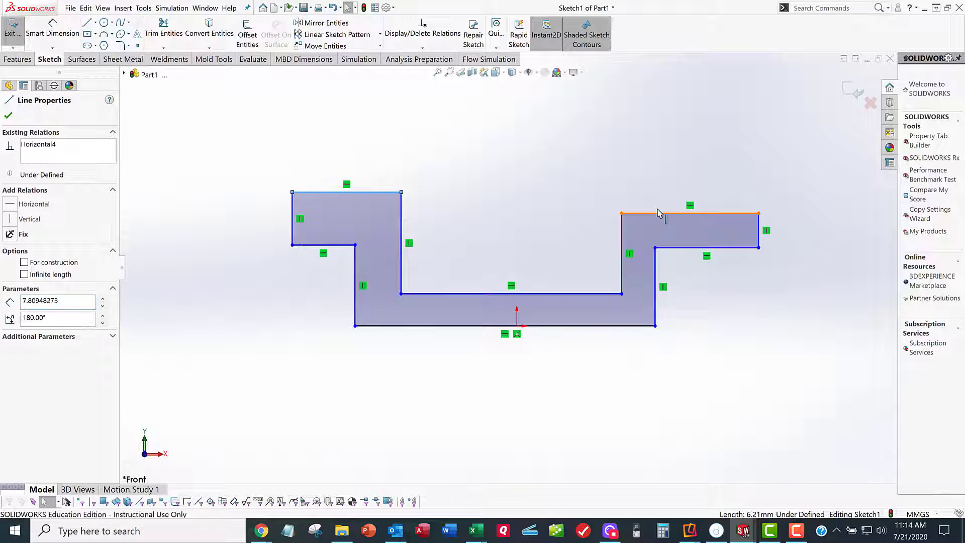
ctrl+click(658, 213)
click(10, 280)
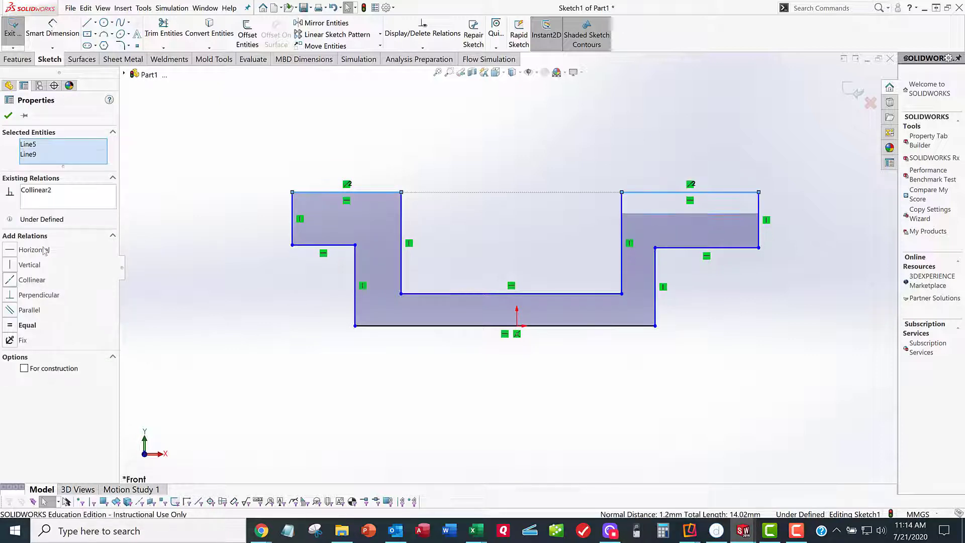
click(7, 116)
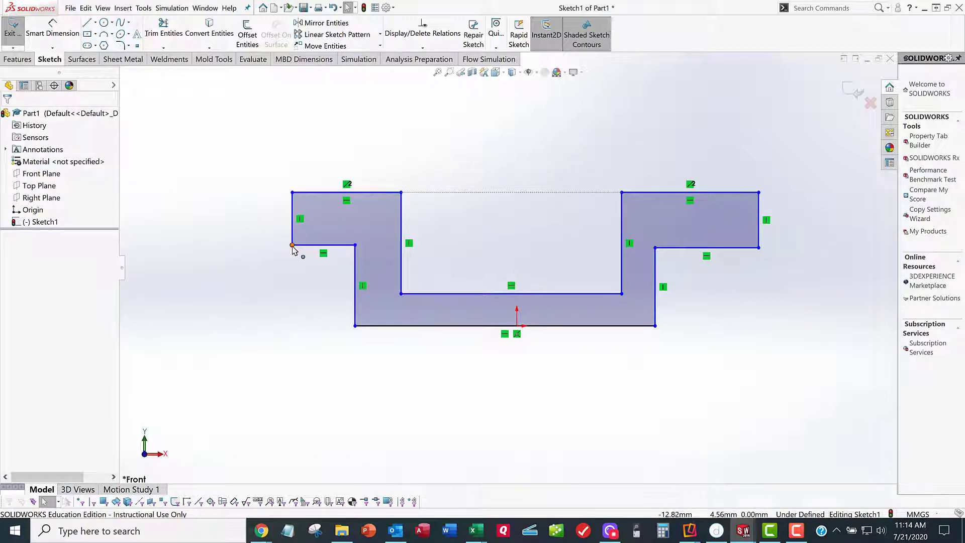
Extend the left flange by moving its outer lower corner to about X -16.5, Y 5.2 mm, and make both flange tops equal in length.
mouse_move(292, 245)
mouse_down()
mouse_move(234, 254)
mouse_move(220, 244)
mouse_move(228, 234)
mouse_up()
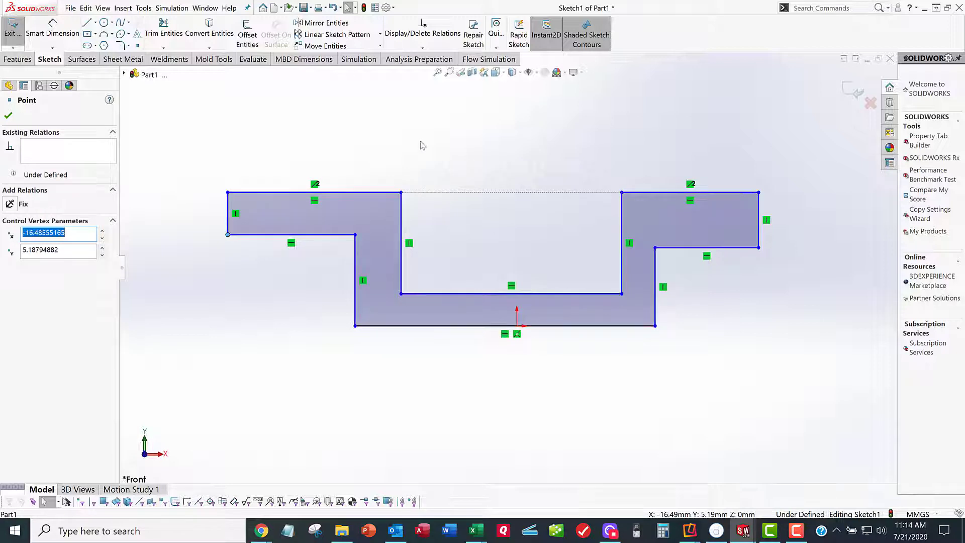
click(357, 188)
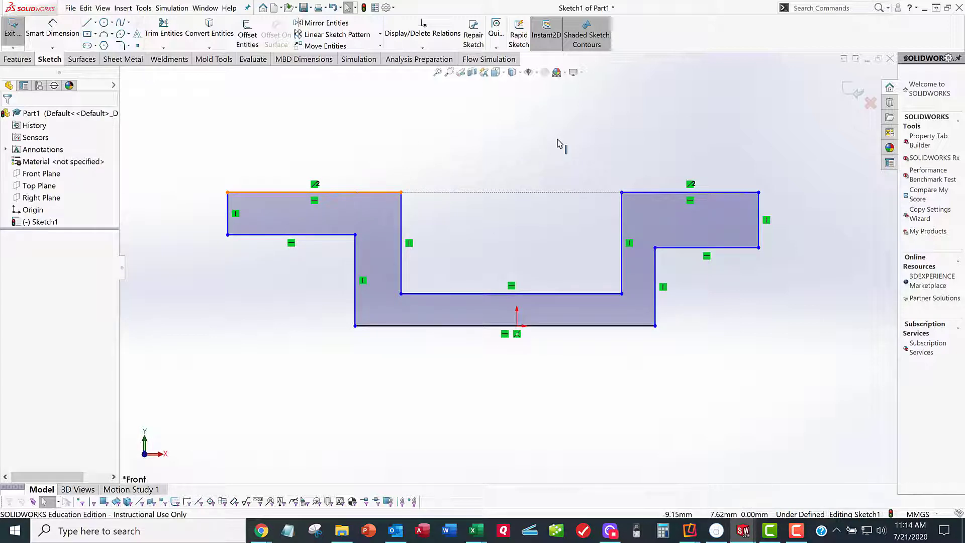
ctrl+click(655, 195)
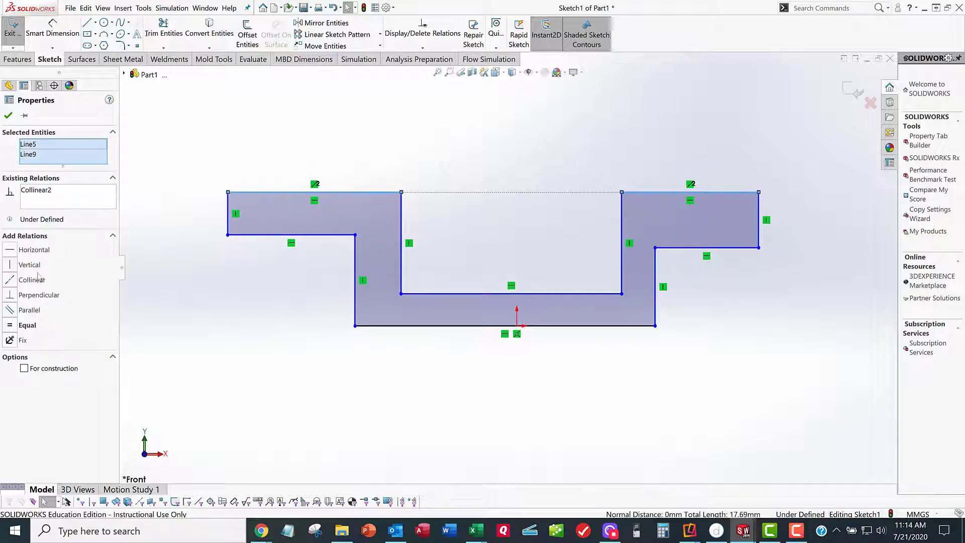
click(10, 326)
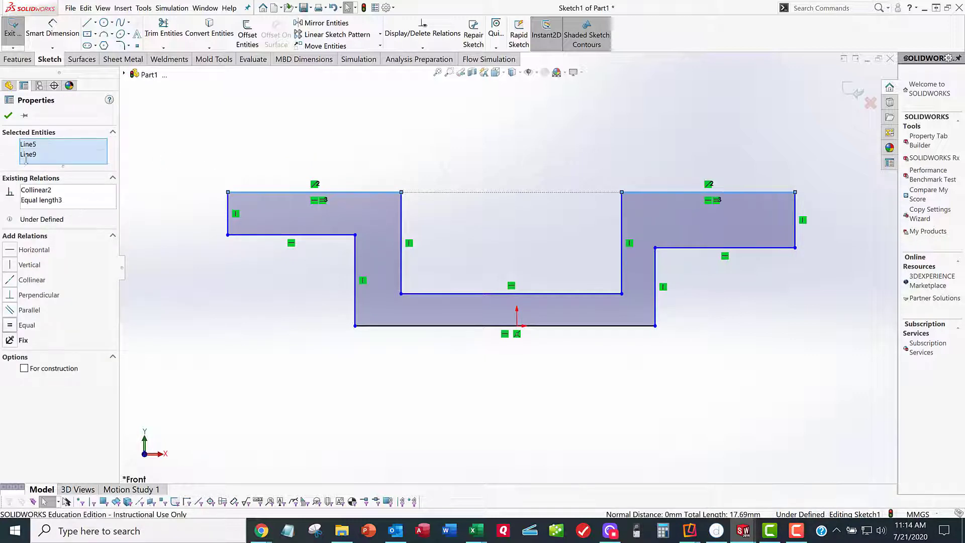
click(9, 117)
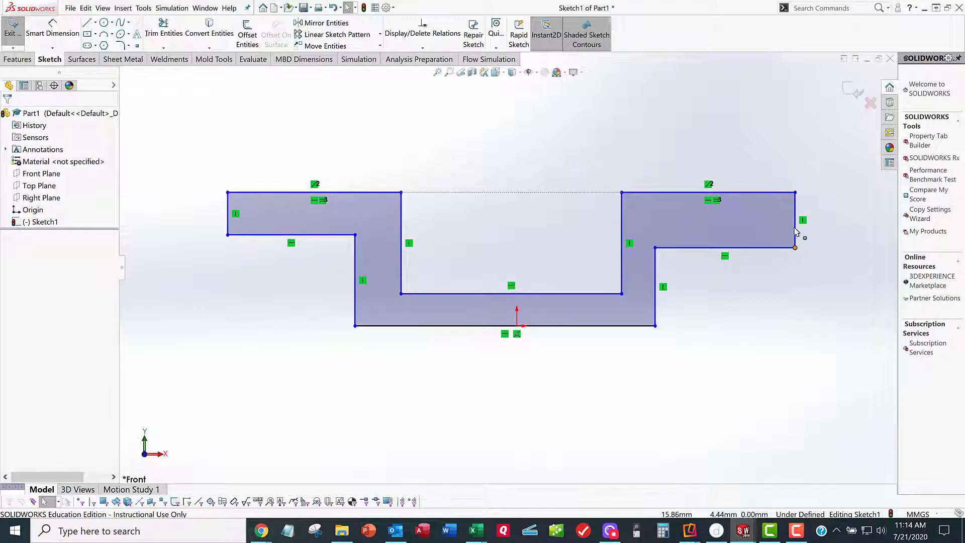
Move the right flange's outer lower corner to about X 15.1, Y 5.3 mm and make both flange end lines equal in length.
mouse_move(794, 247)
mouse_down()
mouse_move(804, 216)
mouse_move(791, 260)
mouse_move(794, 242)
mouse_move(788, 249)
mouse_move(784, 234)
mouse_up()
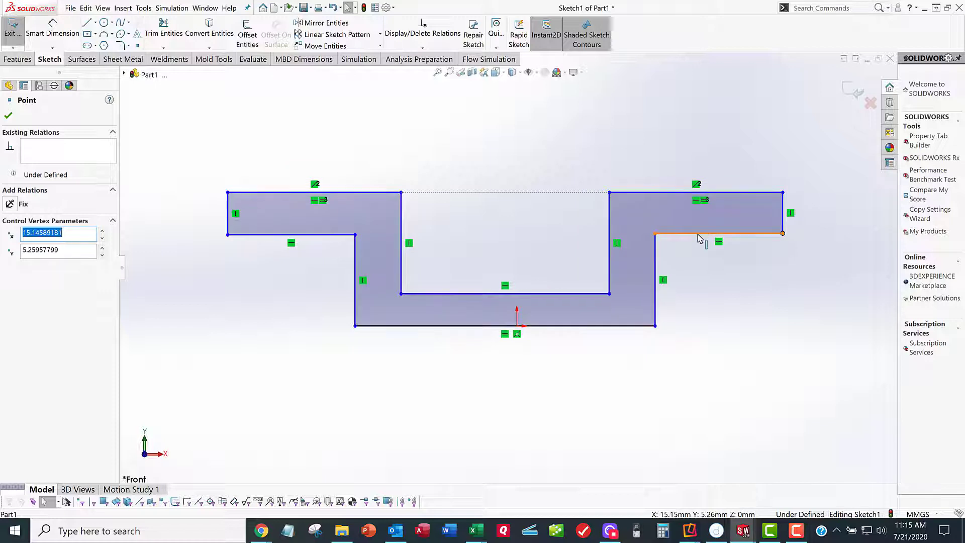
click(782, 213)
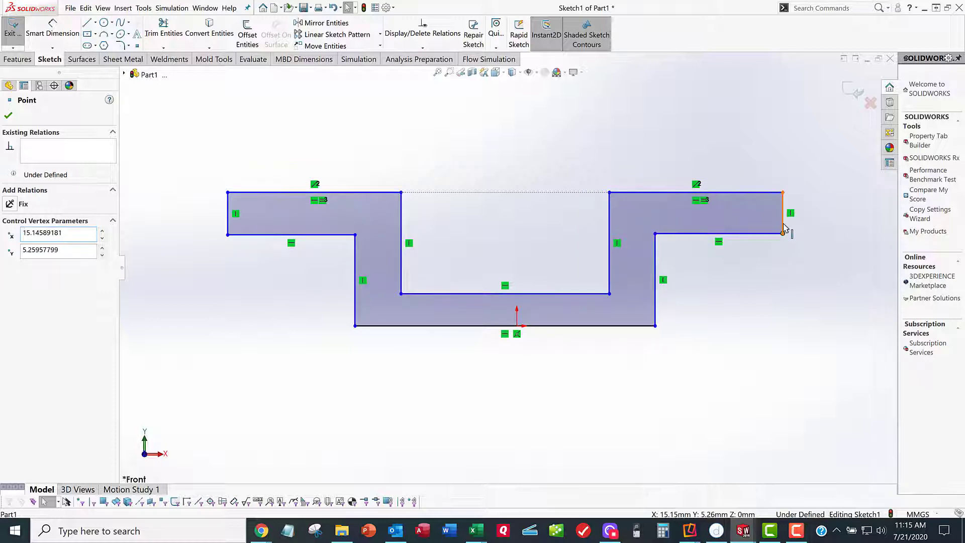
ctrl+click(228, 218)
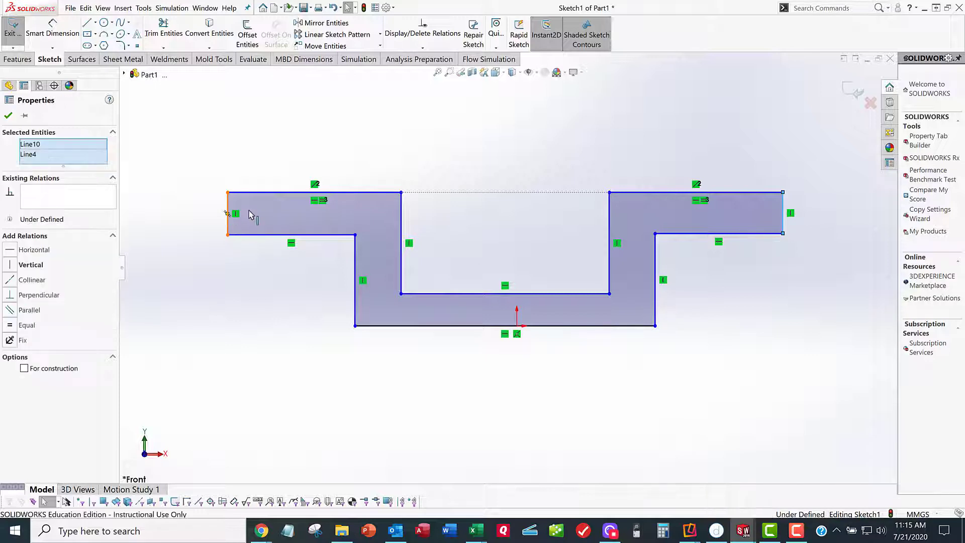
click(10, 325)
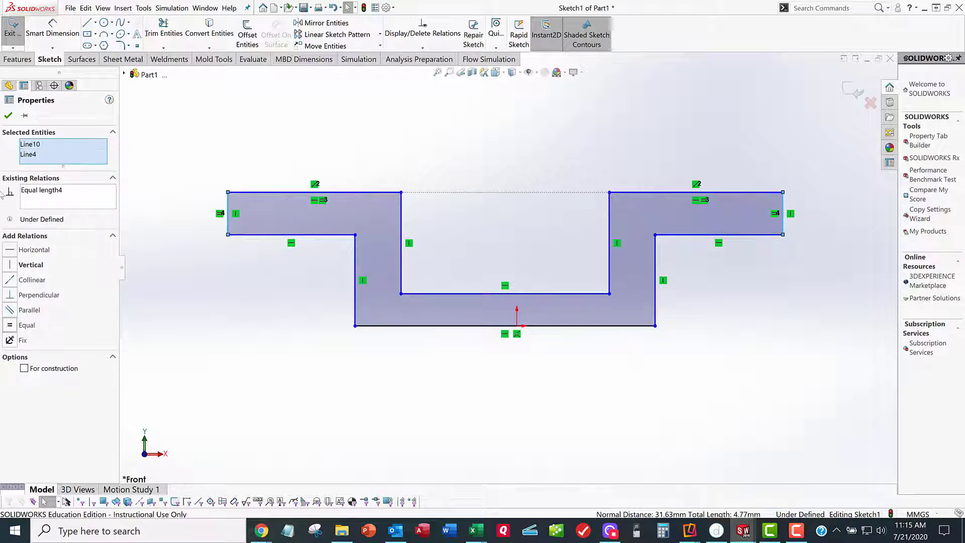
click(8, 116)
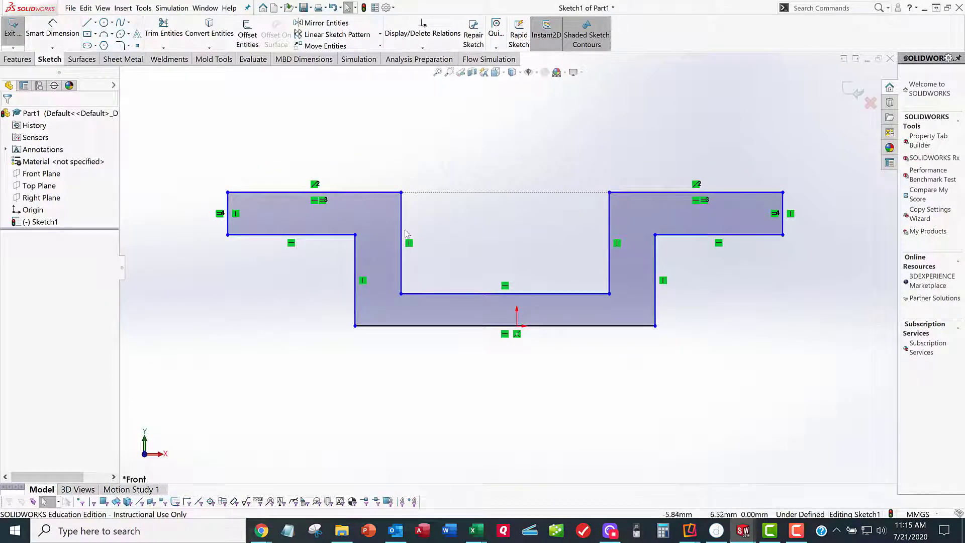
Try shifting the base line's left endpoint to about X -9.5 mm and its right endpoint to about X 5.8 mm.
drag(356, 316, 350, 297)
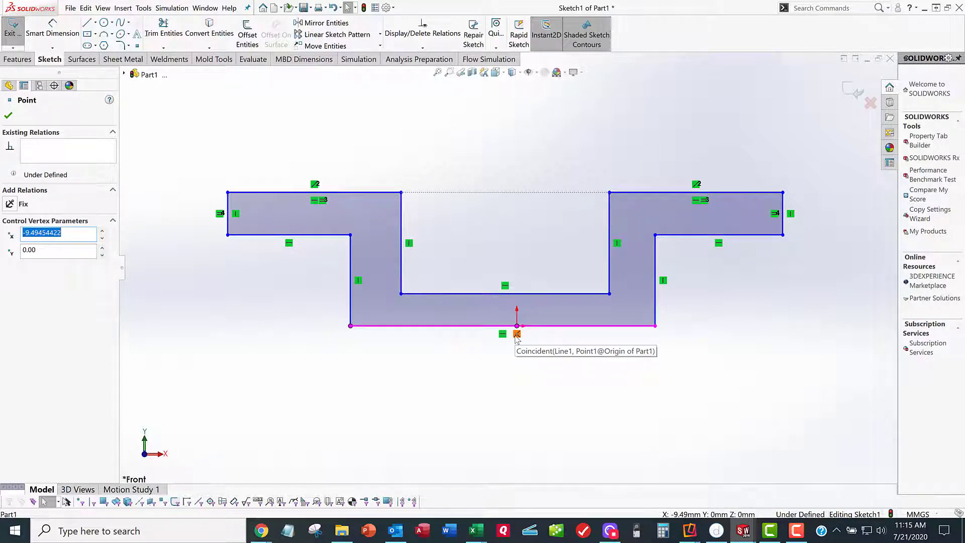
click(523, 358)
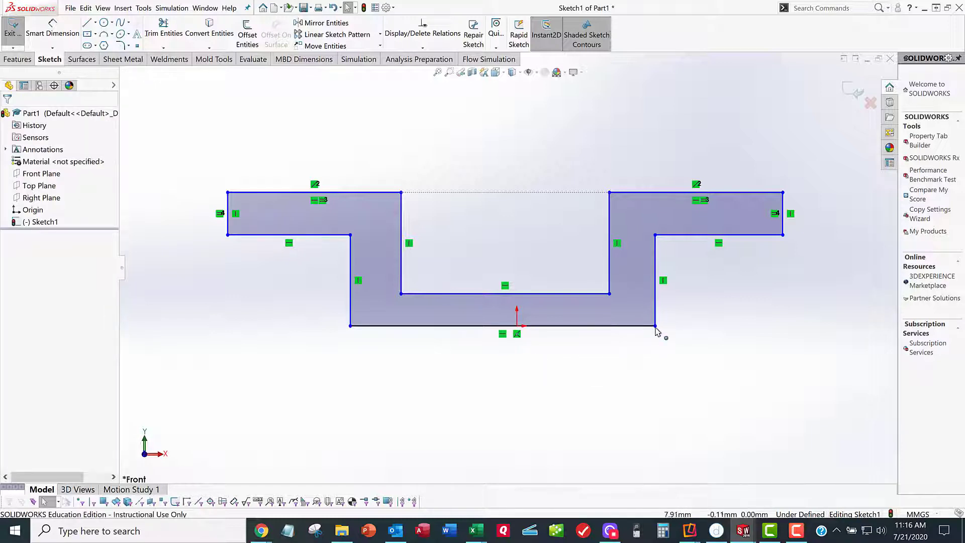
mouse_move(654, 327)
mouse_down()
mouse_move(588, 332)
mouse_move(619, 326)
mouse_up()
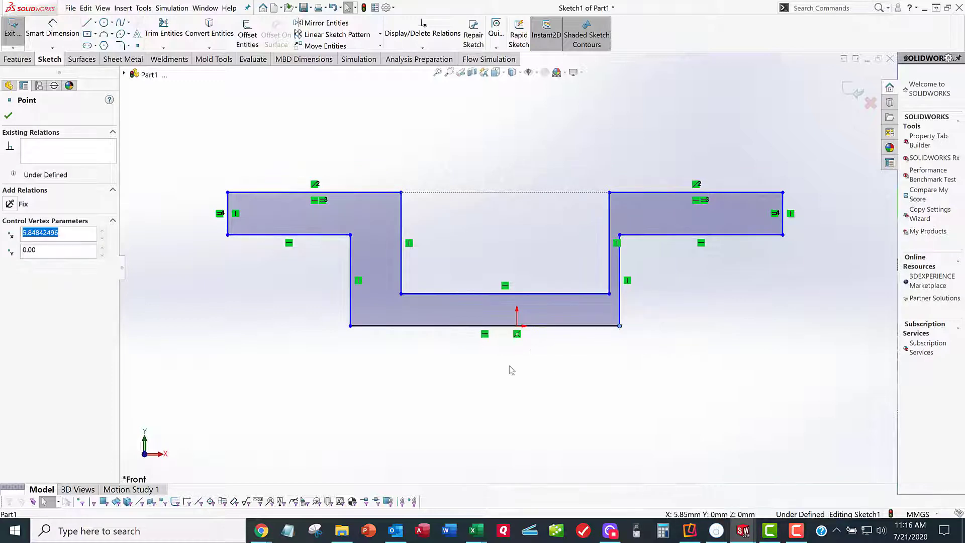
click(547, 341)
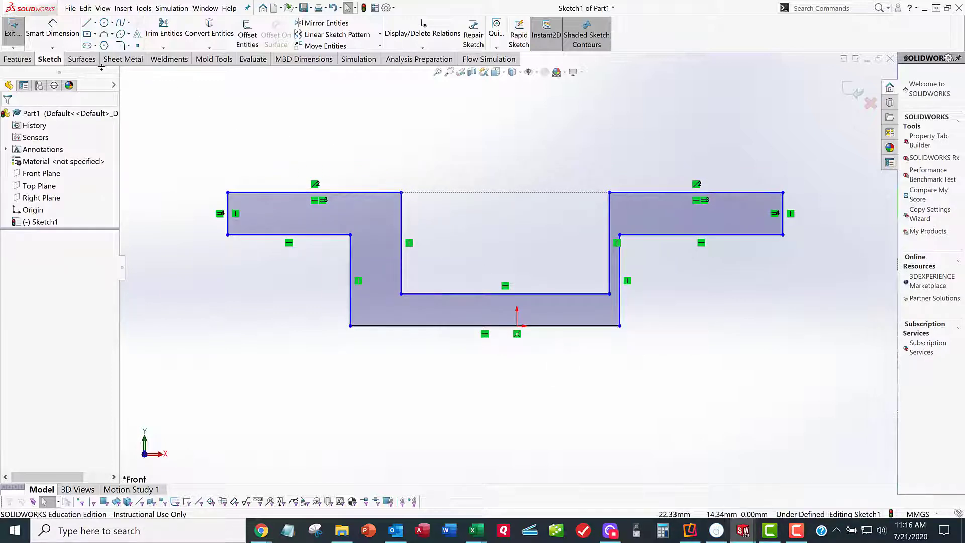
Add a point at the midpoint of the base line and make it coincident with the origin.
click(137, 45)
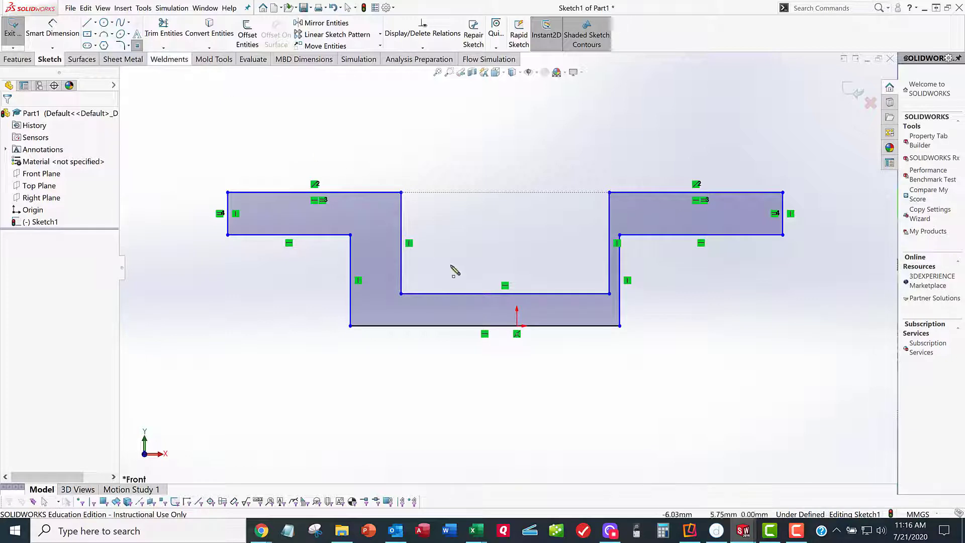
click(484, 326)
right_click(443, 361)
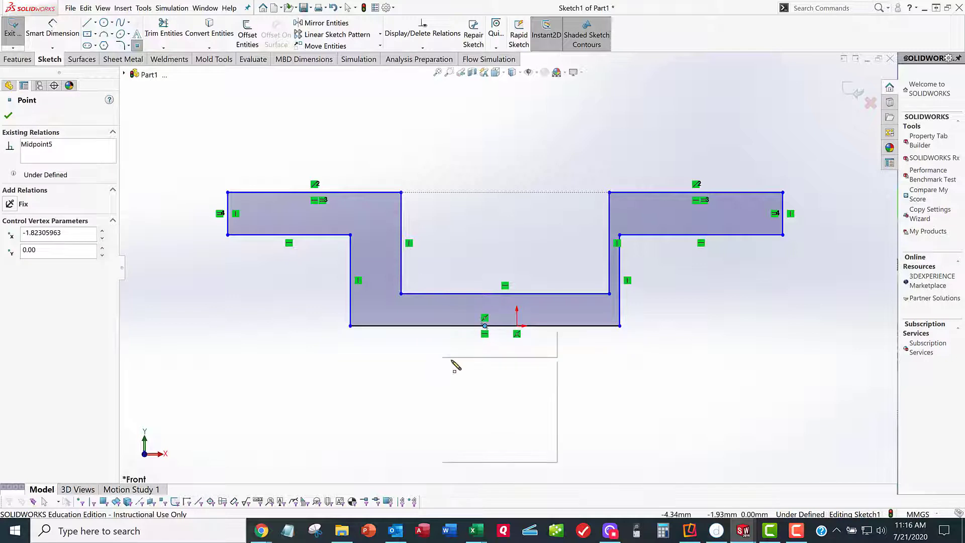
click(467, 368)
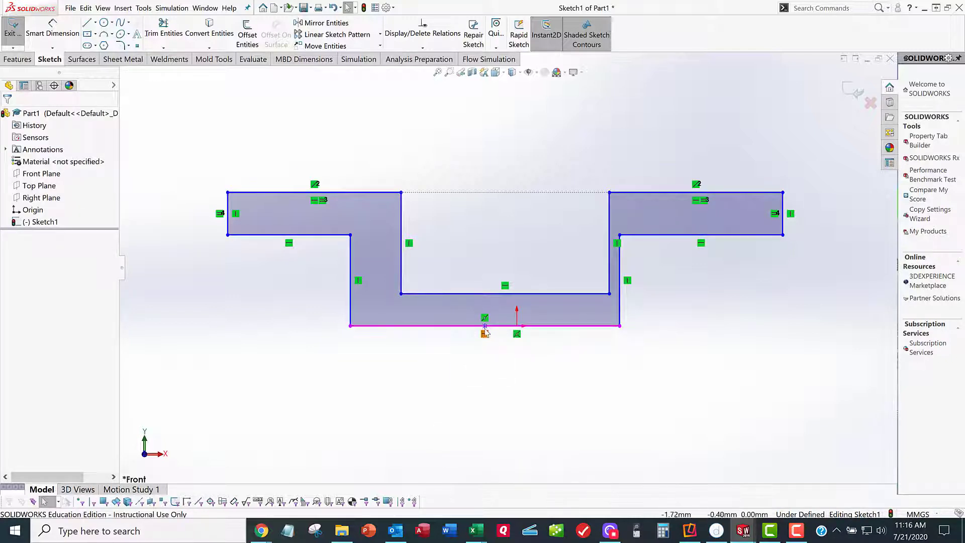
click(517, 327)
ctrl+click(516, 326)
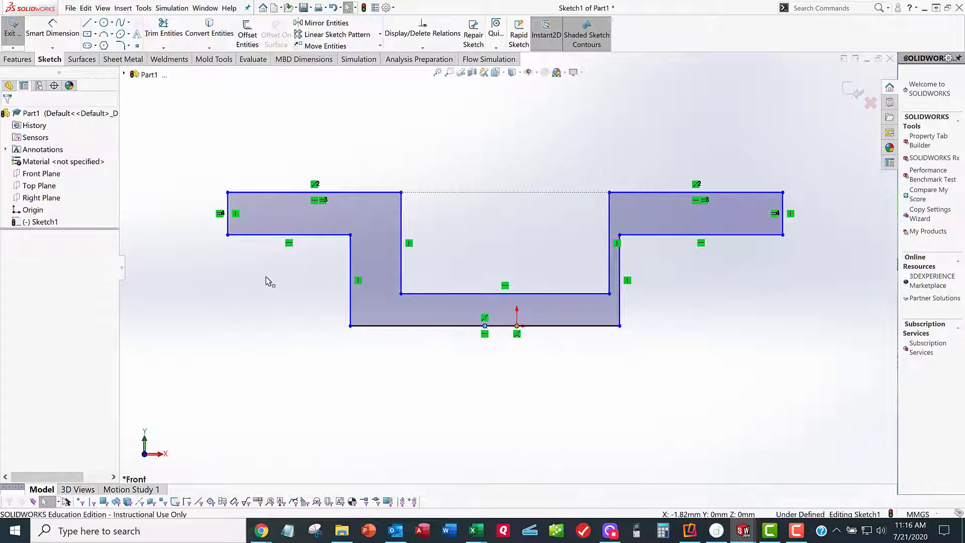
click(10, 280)
click(8, 116)
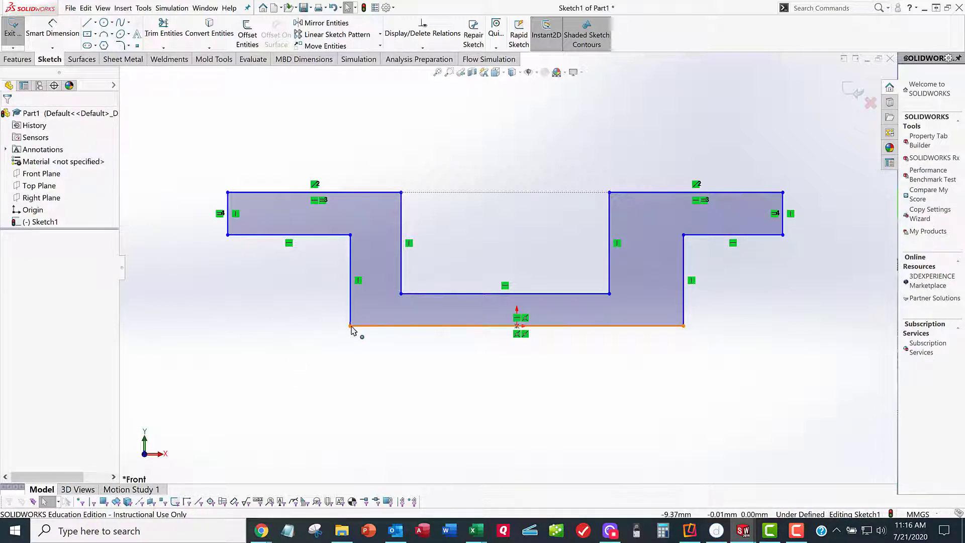
Move the base line's left endpoint to about X -10.1 mm and the left inner wall's upper corner outward and slightly upward.
mouse_move(339, 326)
mouse_down()
mouse_move(316, 332)
mouse_move(365, 333)
mouse_move(324, 331)
mouse_move(338, 335)
mouse_up()
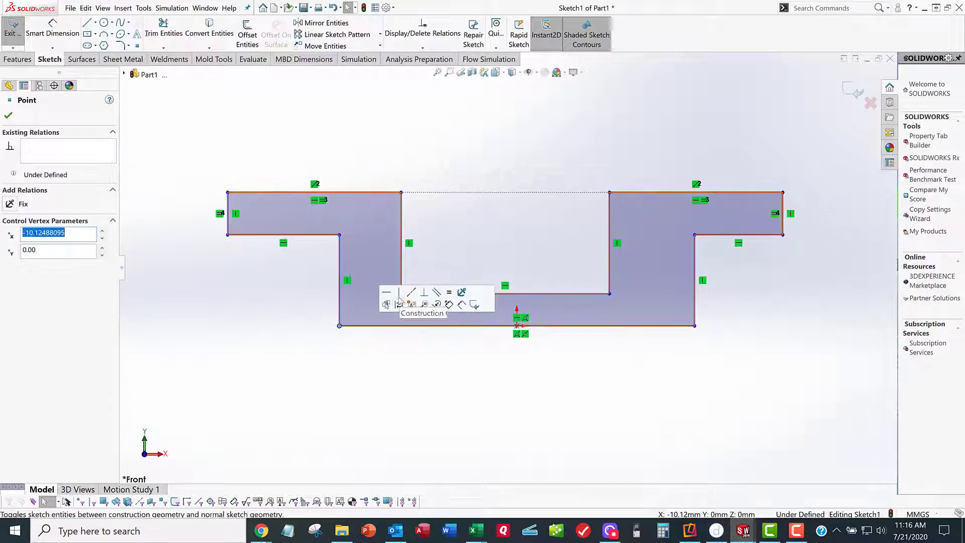
mouse_move(353, 197)
mouse_down()
mouse_move(435, 198)
mouse_move(365, 186)
mouse_up()
click(458, 271)
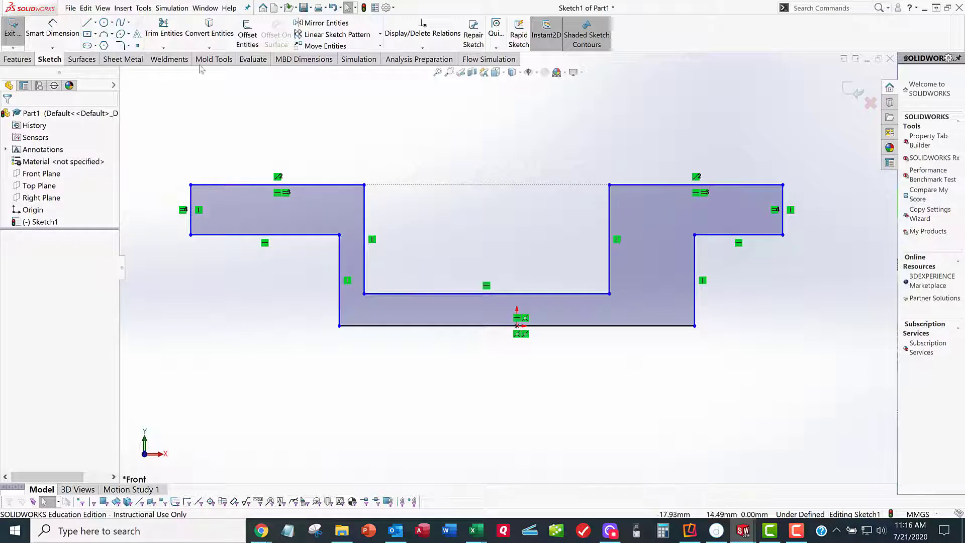
Add a point at the midpoint of the channel floor line and align it vertically with the base line's midpoint.
click(138, 45)
click(485, 293)
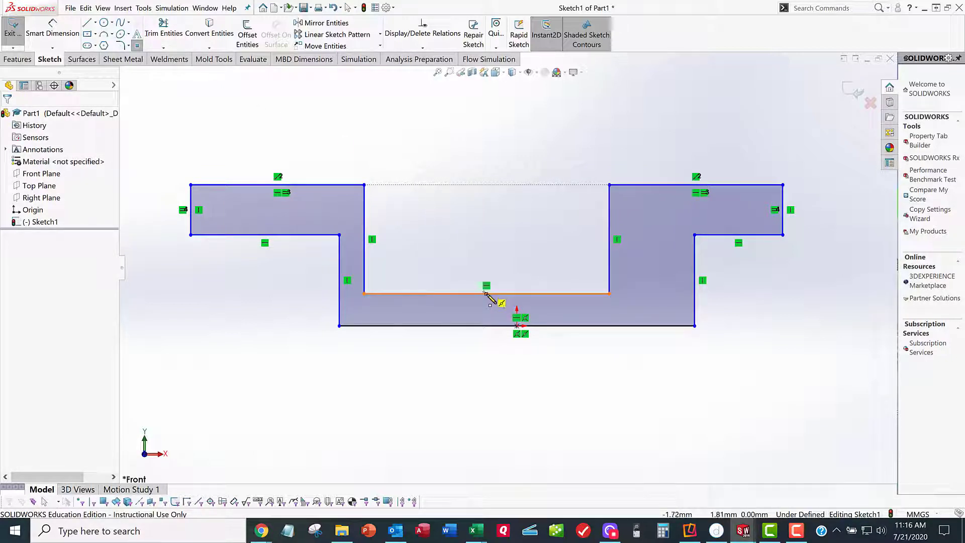
right_click(467, 241)
click(472, 243)
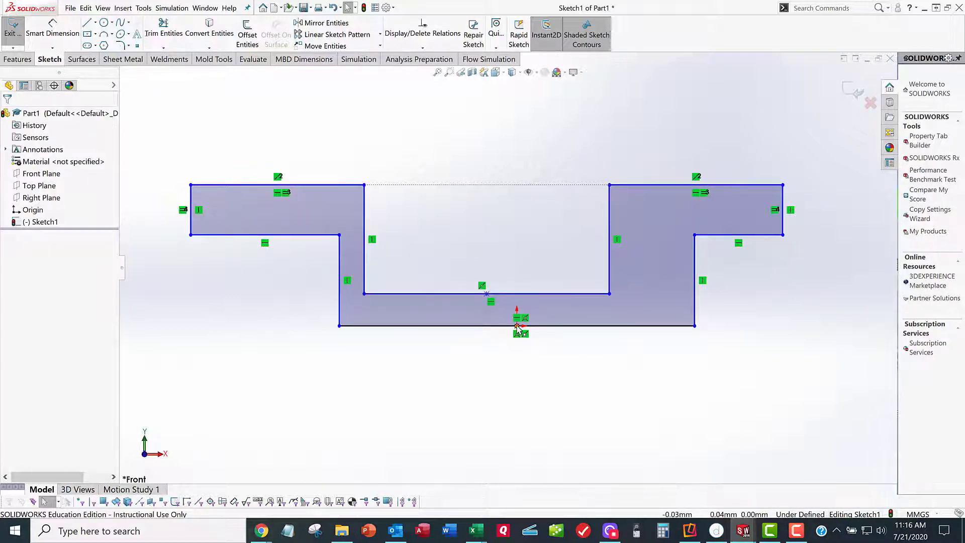
click(486, 294)
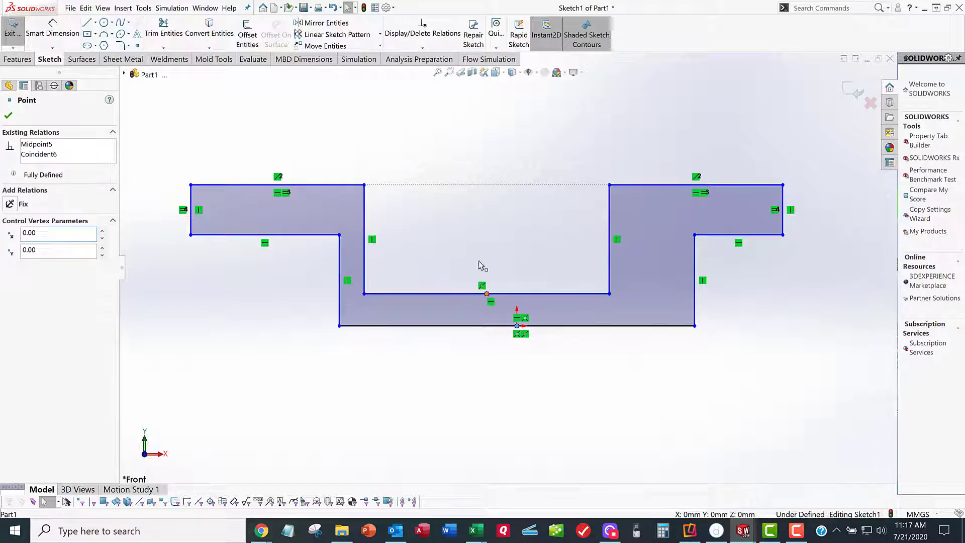
click(7, 266)
click(9, 116)
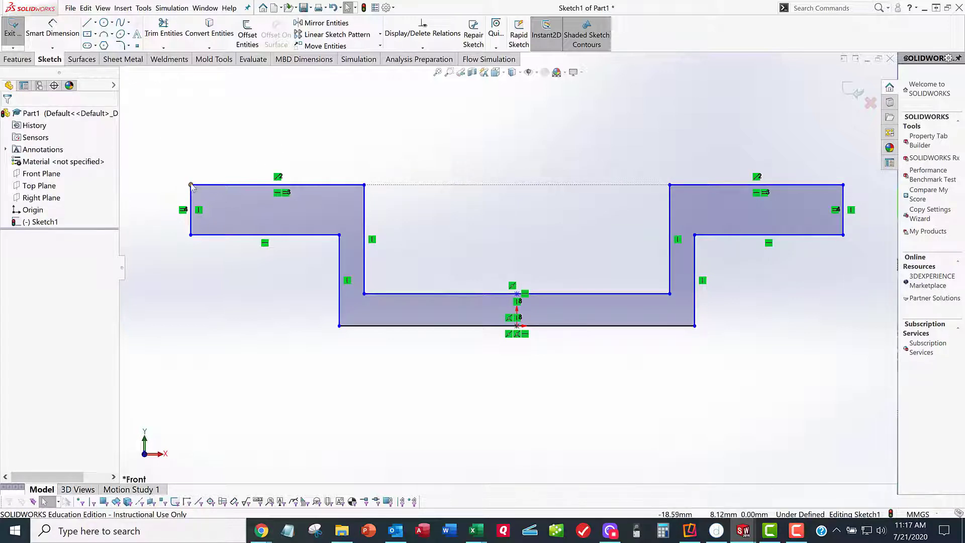
Thin the left flange by moving its outer top corner to about X -19.0, Y 7.2 mm and its inner underside corner to about X -10.3, Y 5.8 mm.
mouse_move(202, 160)
mouse_down()
mouse_move(204, 151)
mouse_move(184, 201)
mouse_up()
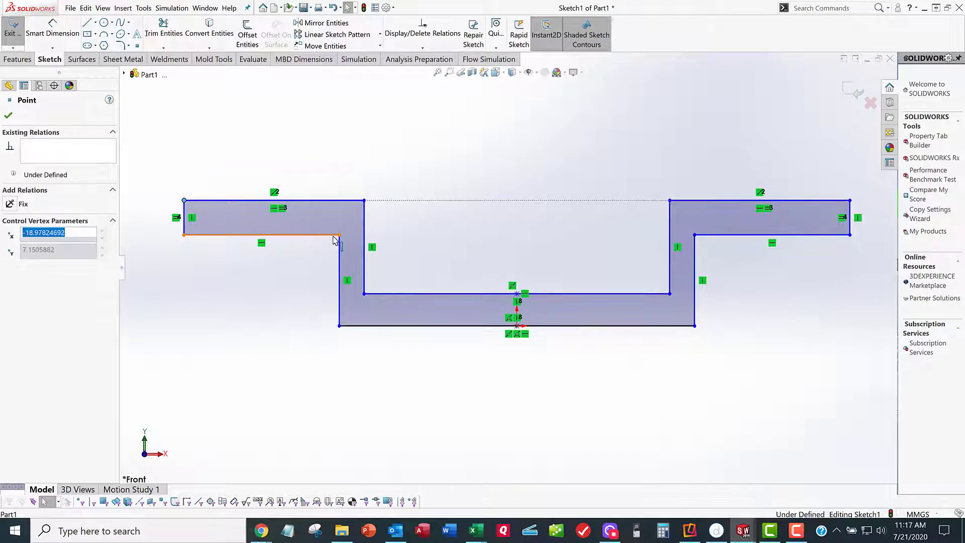
drag(339, 235, 300, 235)
key(ctrl+z)
click(249, 295)
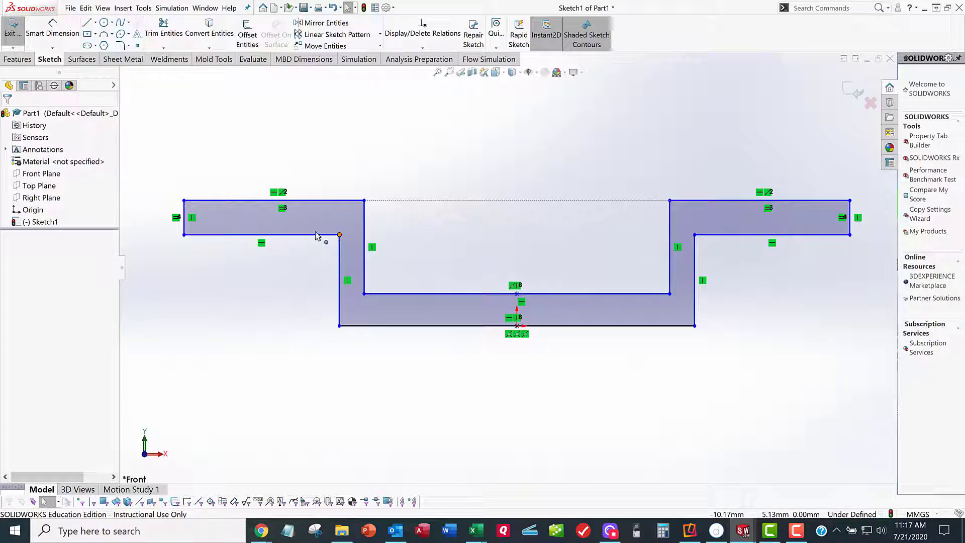
mouse_move(339, 235)
mouse_down()
mouse_move(323, 236)
mouse_move(333, 222)
mouse_move(340, 240)
mouse_move(393, 222)
mouse_move(349, 237)
mouse_move(338, 225)
mouse_up()
click(362, 176)
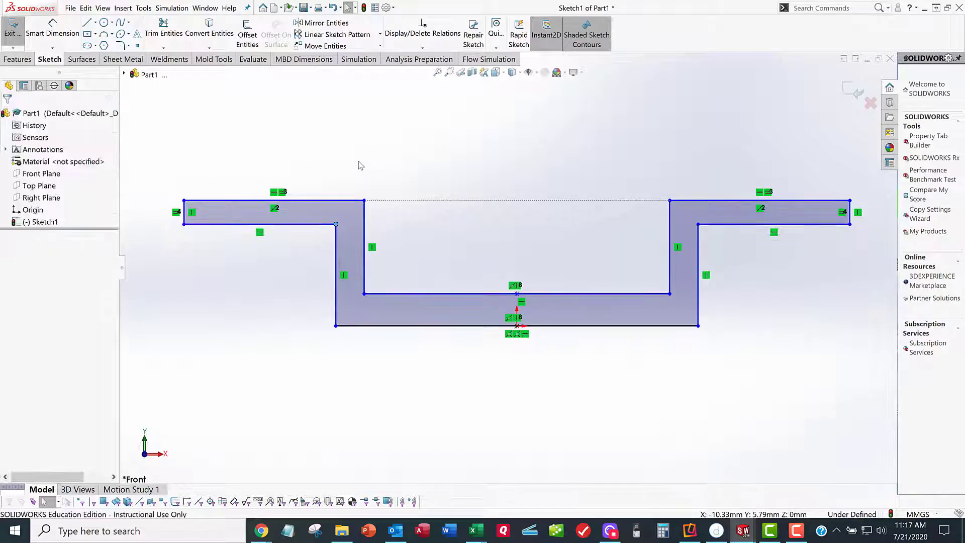
Dimension the profile's overall width between the two flanges' outer ends at 35 mm.
key(z)
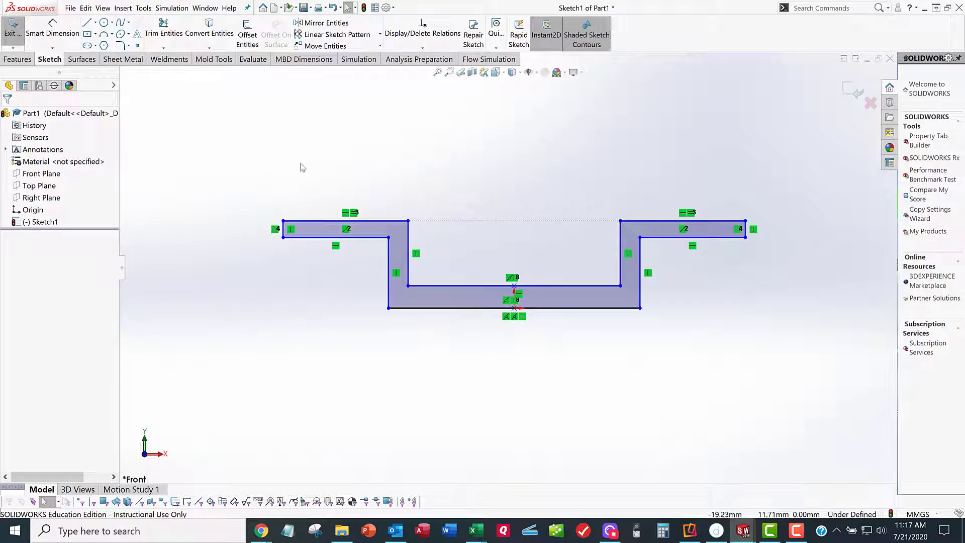
click(54, 33)
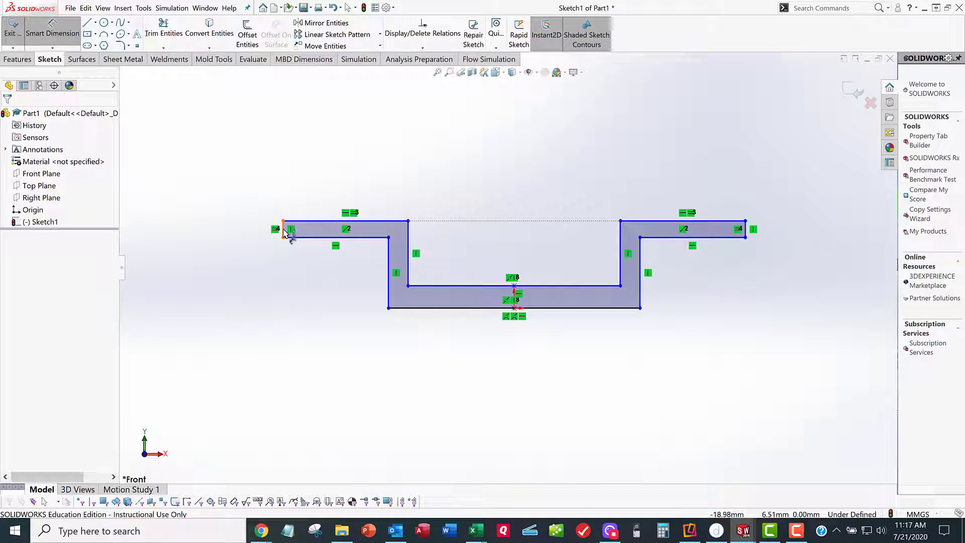
click(745, 232)
click(745, 234)
click(528, 166)
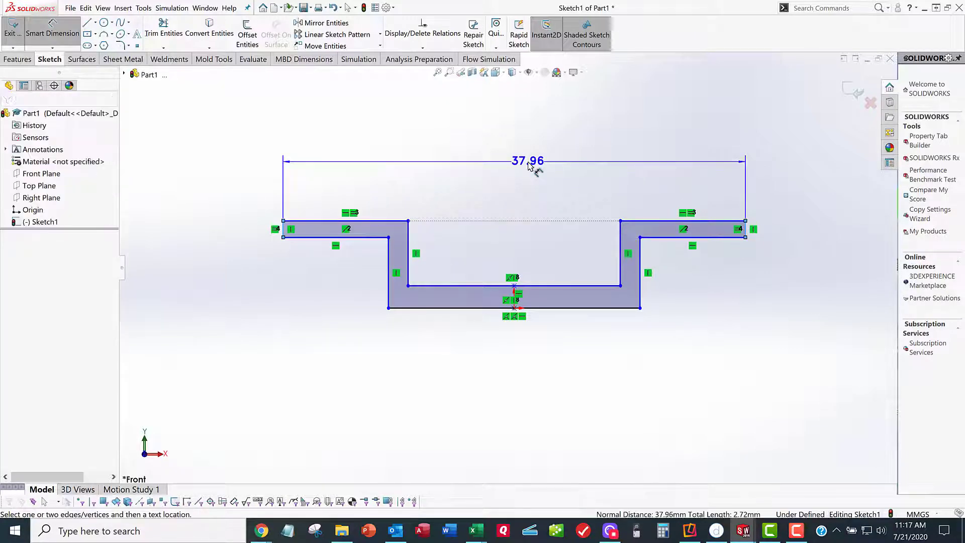
text(35)
key(Return)
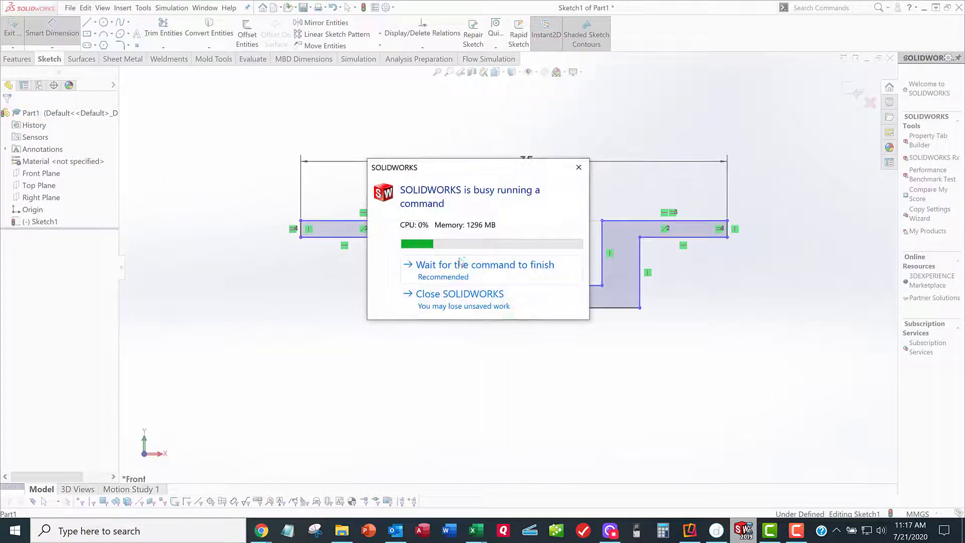
click(457, 278)
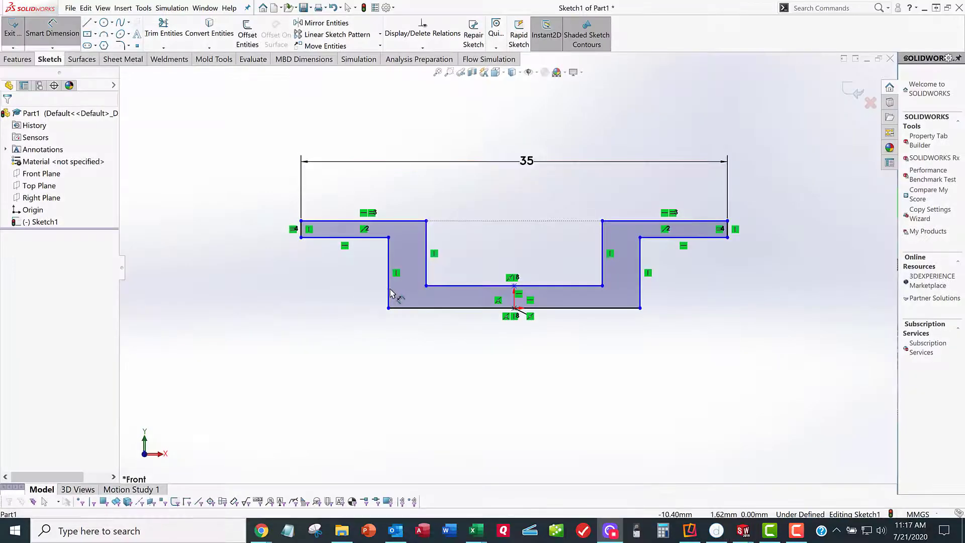
Dimension the distance between the two outer vertical walls of the channel at 27 mm.
click(640, 274)
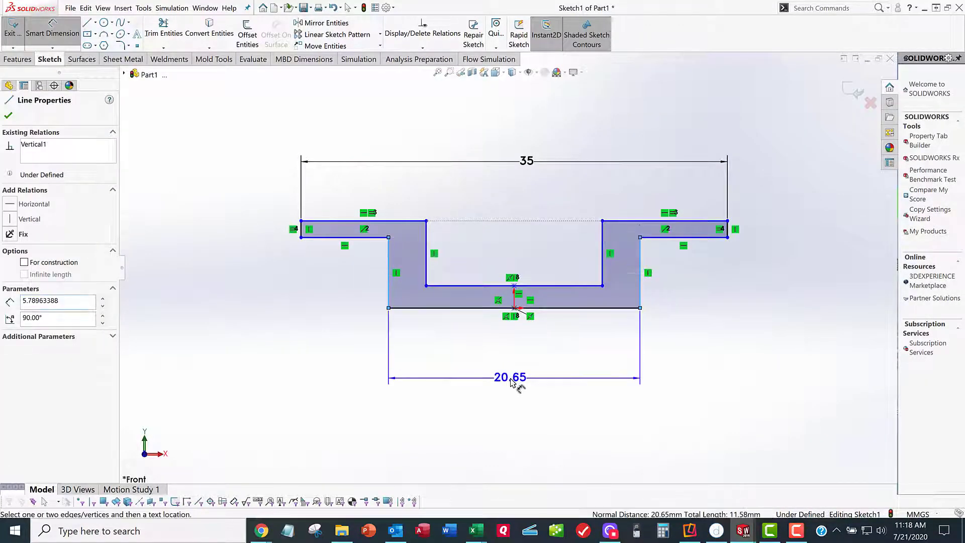
click(515, 379)
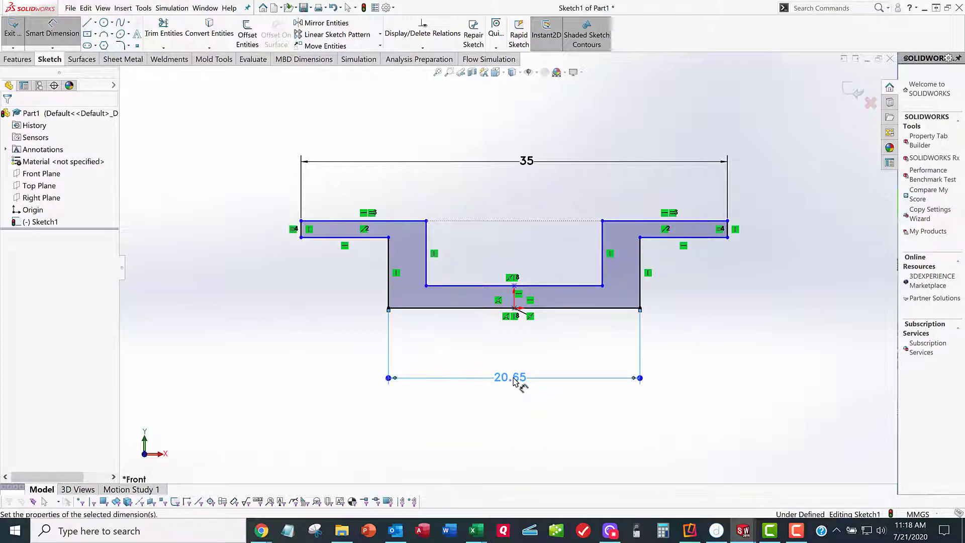
text(27)
key(Return)
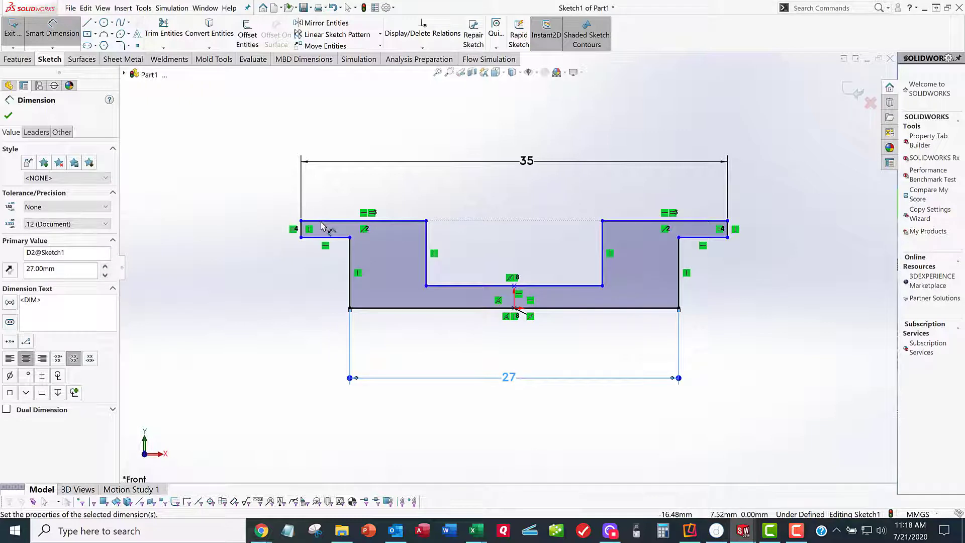
Dimension the overall profile height from the base line to the left flange's upper edge at 7.5 mm.
click(362, 308)
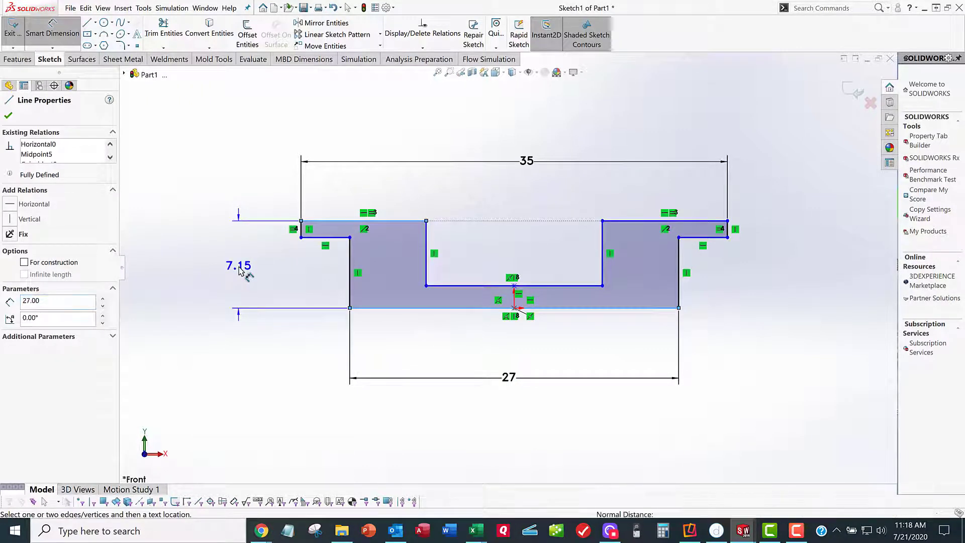
click(240, 270)
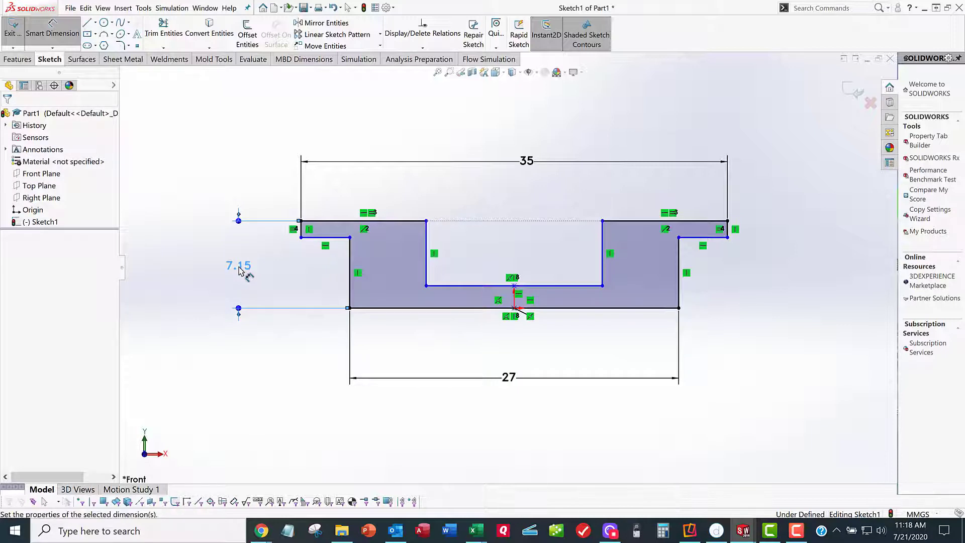
text(5)
key(Return)
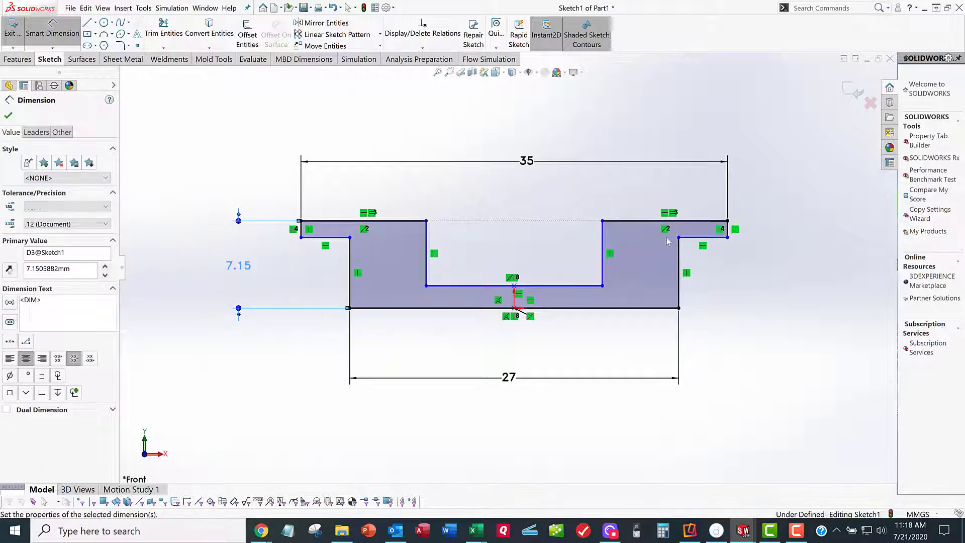
click(708, 238)
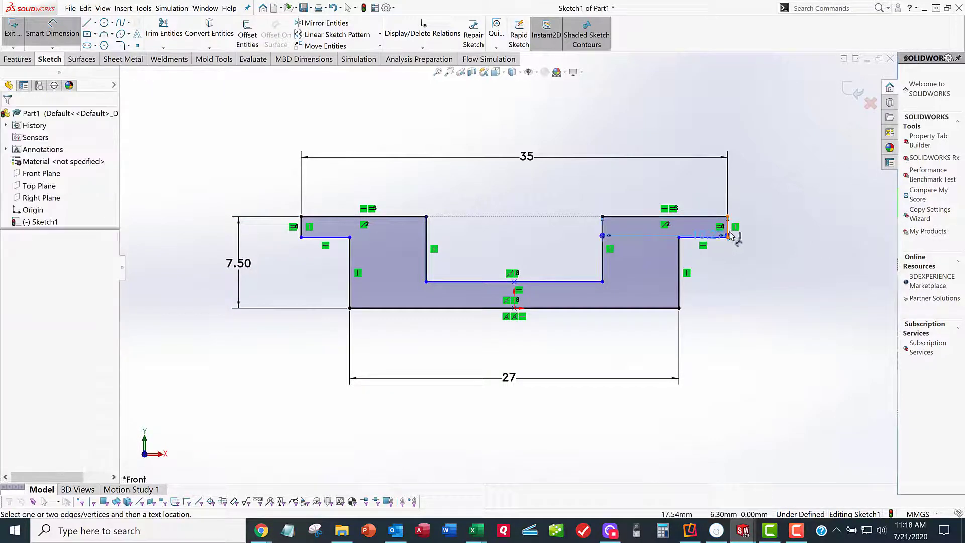
key(Escape)
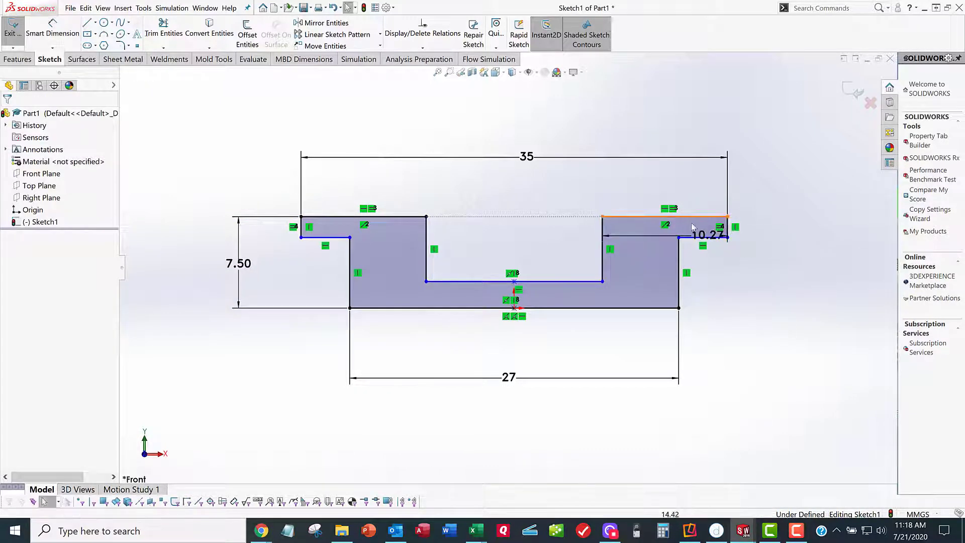
click(666, 241)
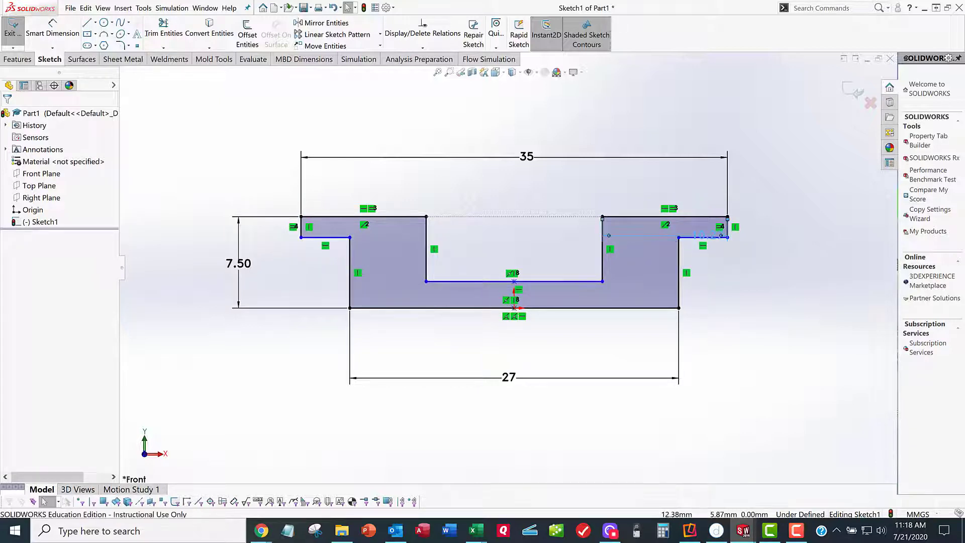
key(Delete)
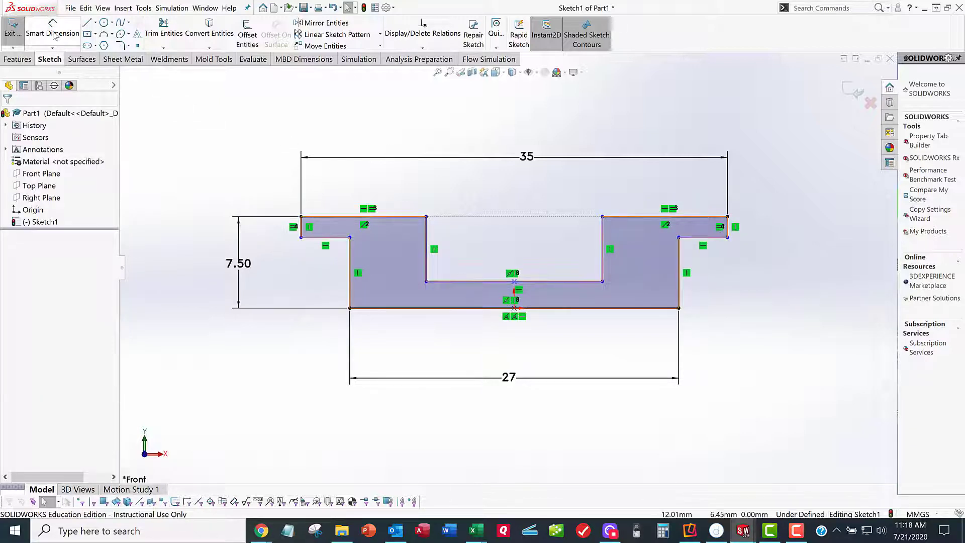
Dimension the right flange's thickness between its upper and lower edges at 1 mm.
click(53, 35)
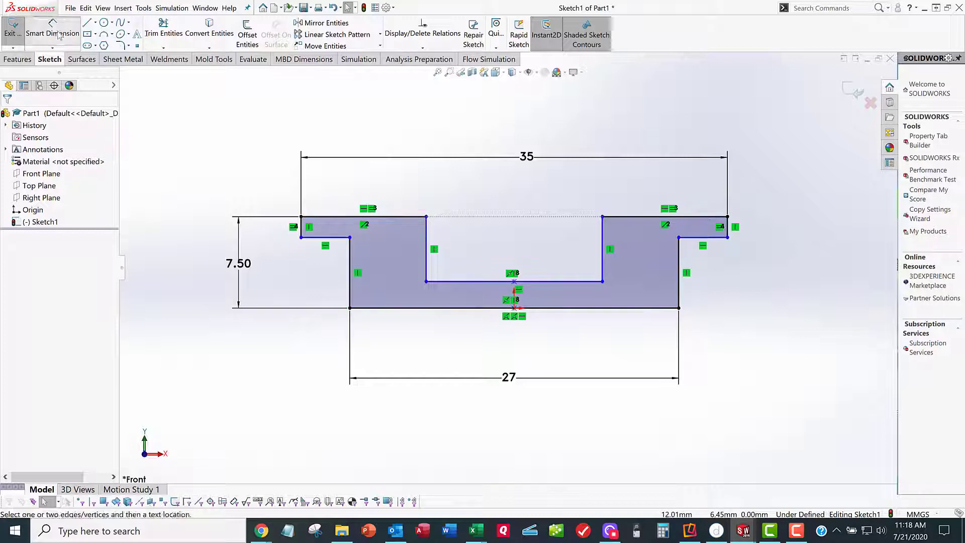
click(699, 217)
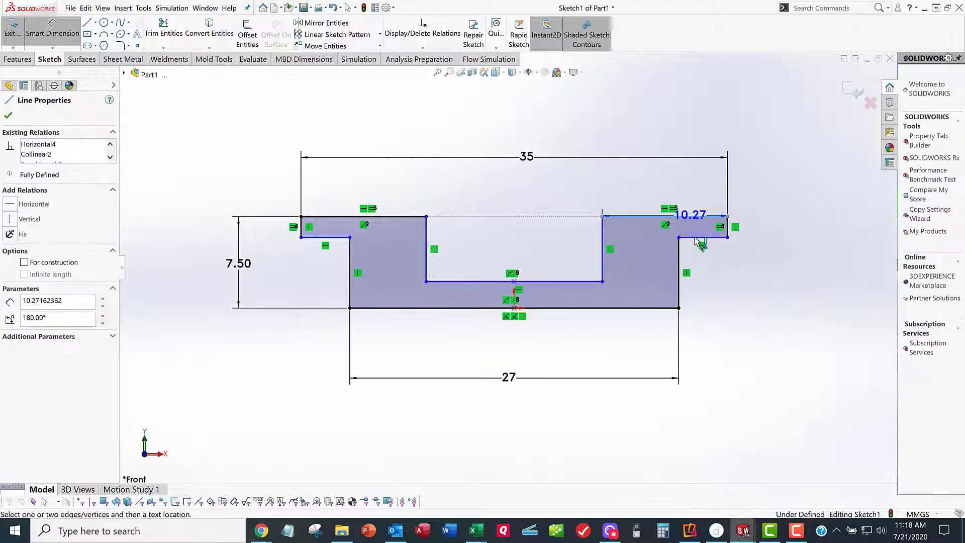
click(715, 237)
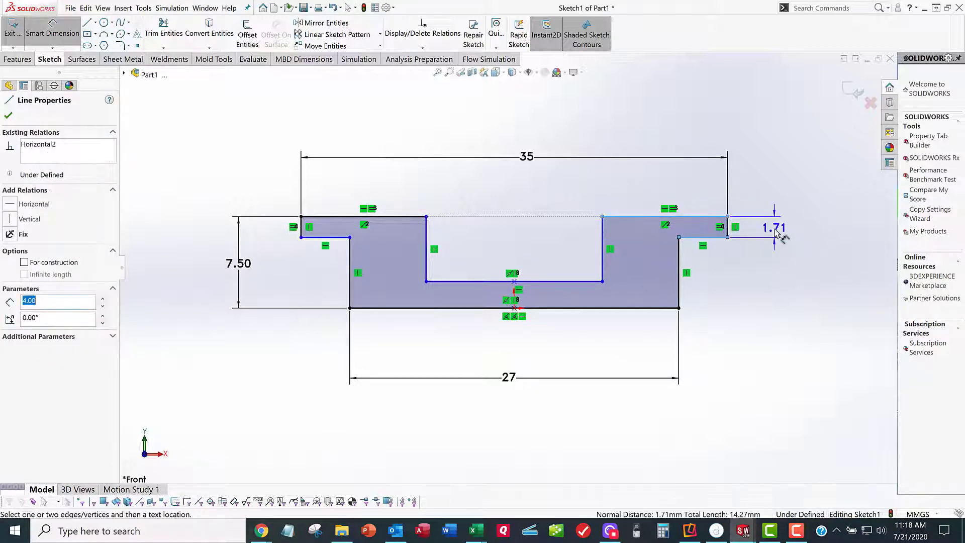
click(775, 233)
text(1)
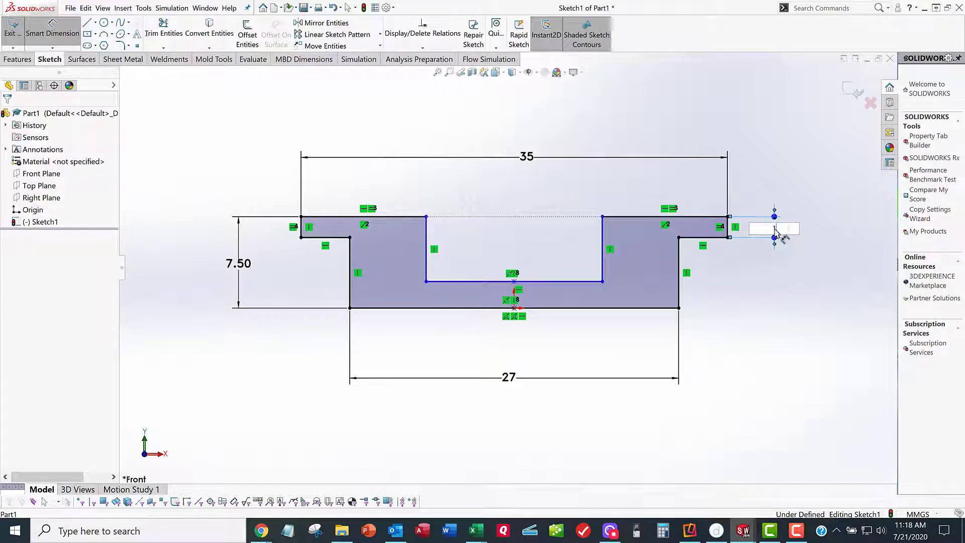
key(Return)
Dimension the right wall's thickness between its inner and outer vertical lines at 1 mm.
click(604, 246)
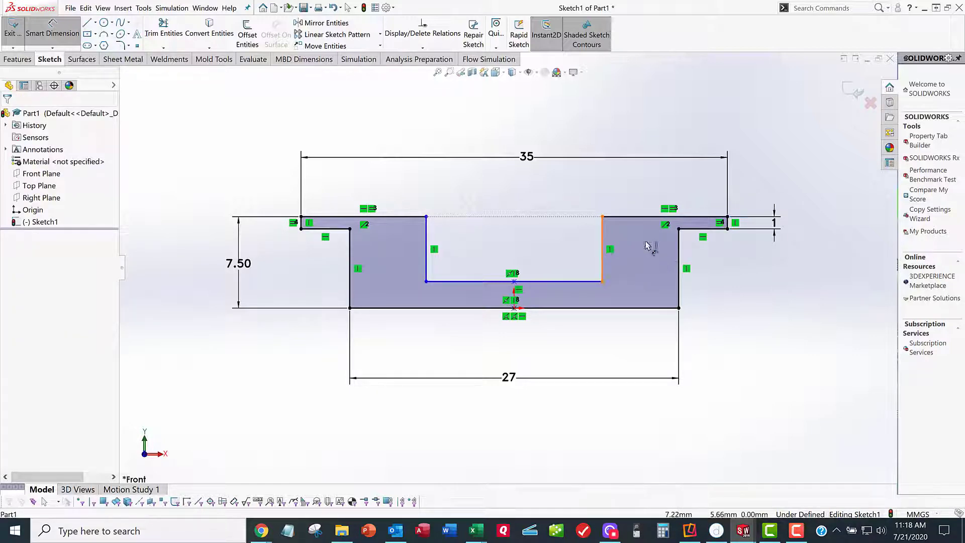
click(679, 254)
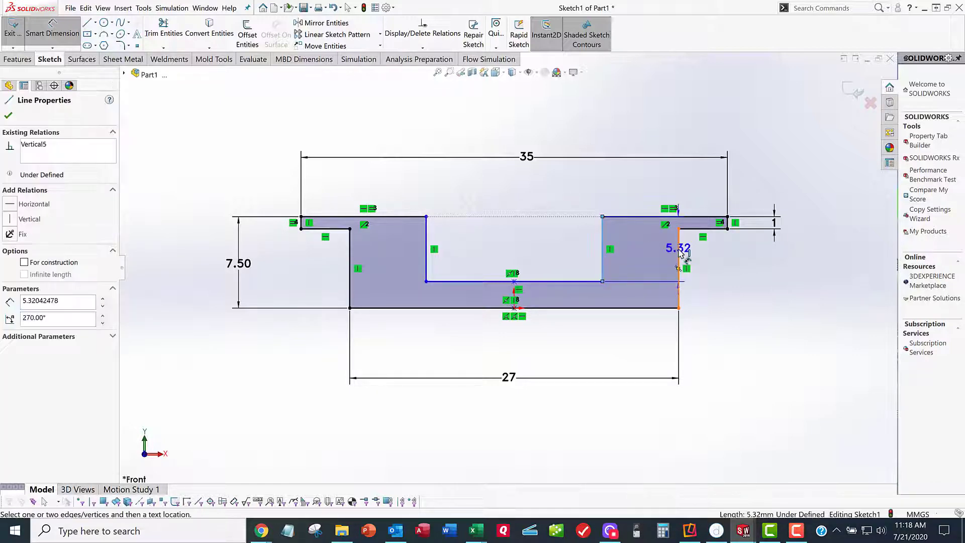
click(648, 185)
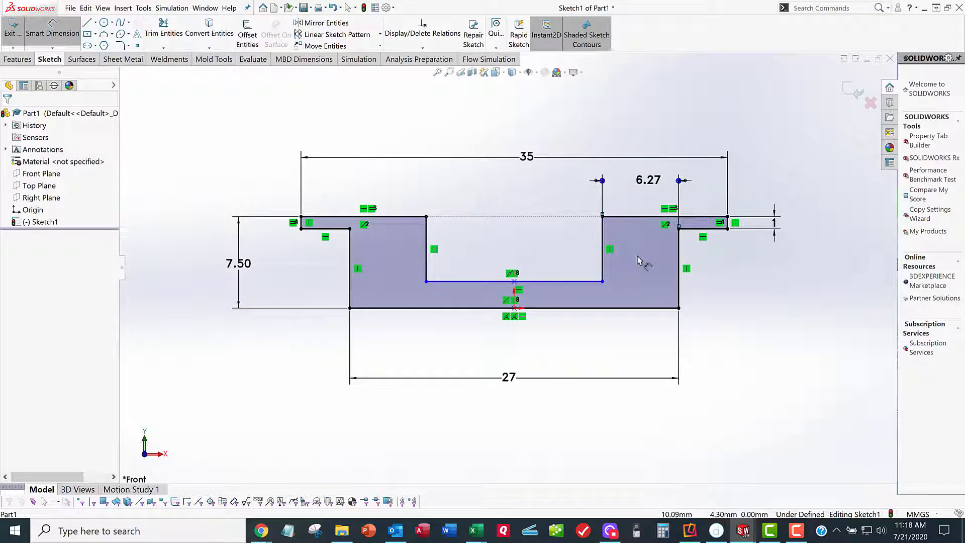
double_click(675, 192)
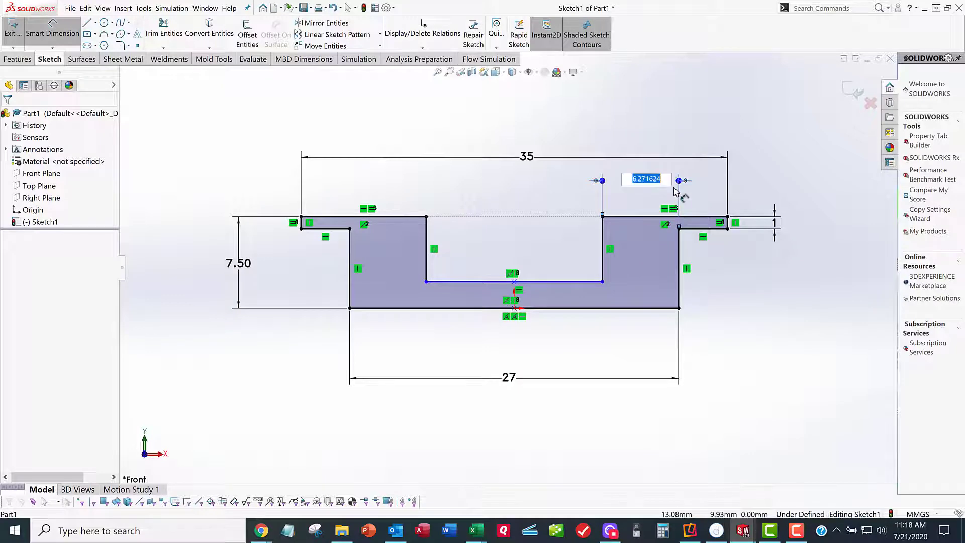
text(1)
key(Return)
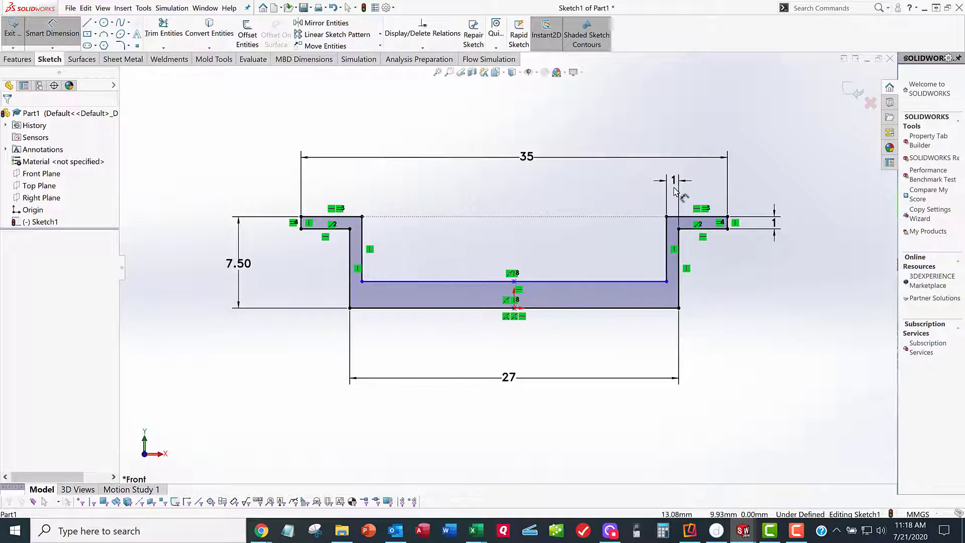
Dimension the channel floor's thickness above the base line at 1 mm and exit the sketch.
click(642, 308)
click(658, 281)
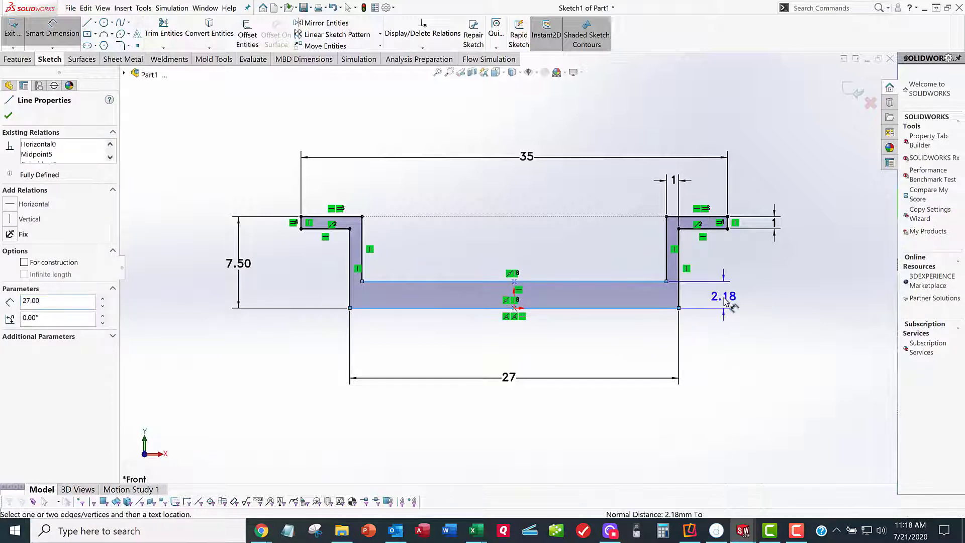
click(724, 300)
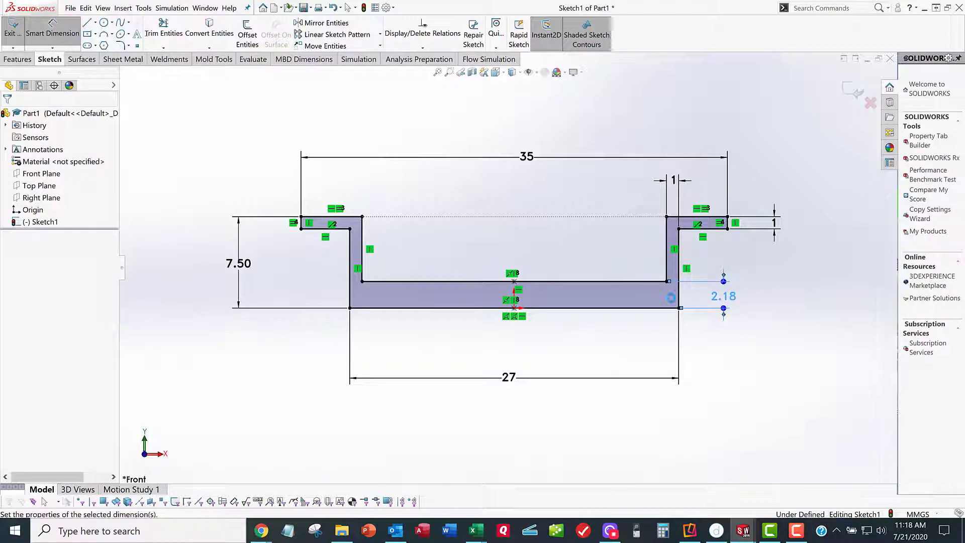
key(Return)
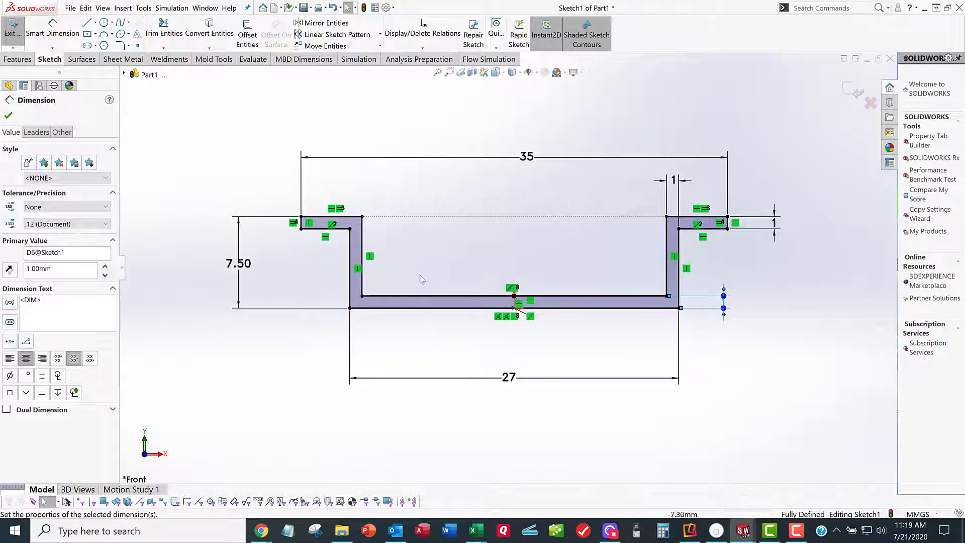
click(329, 233)
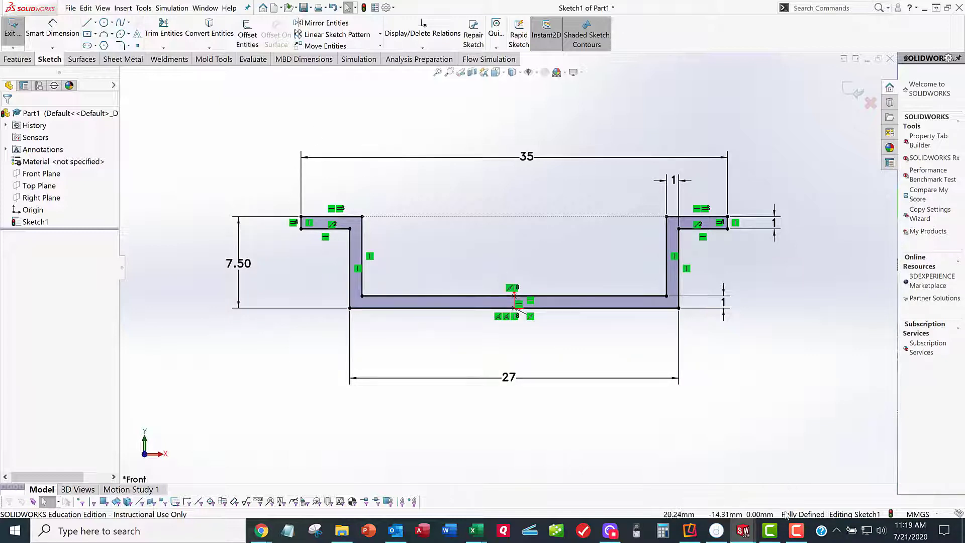
click(13, 28)
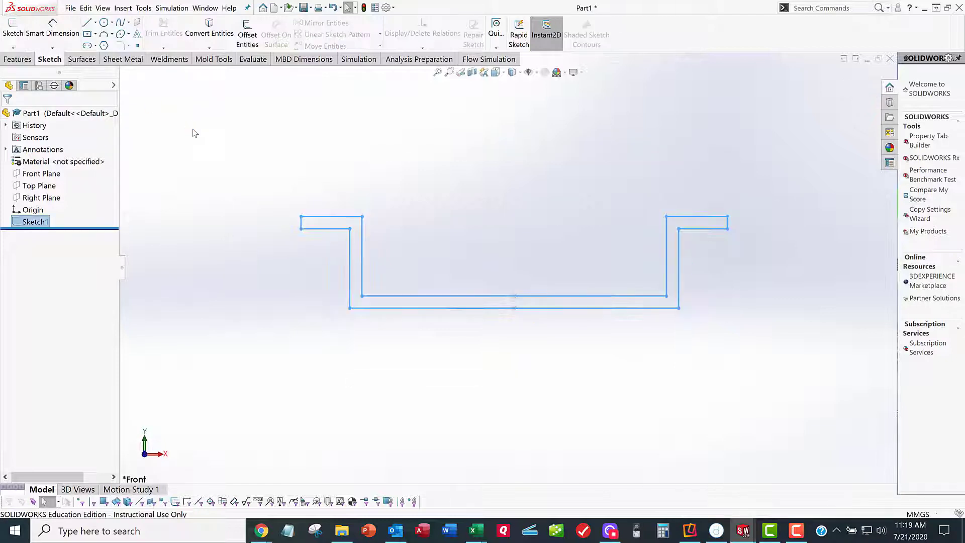
Extrude the hat-shaped profile as a blind boss with a depth of 2000 mm.
key(space)
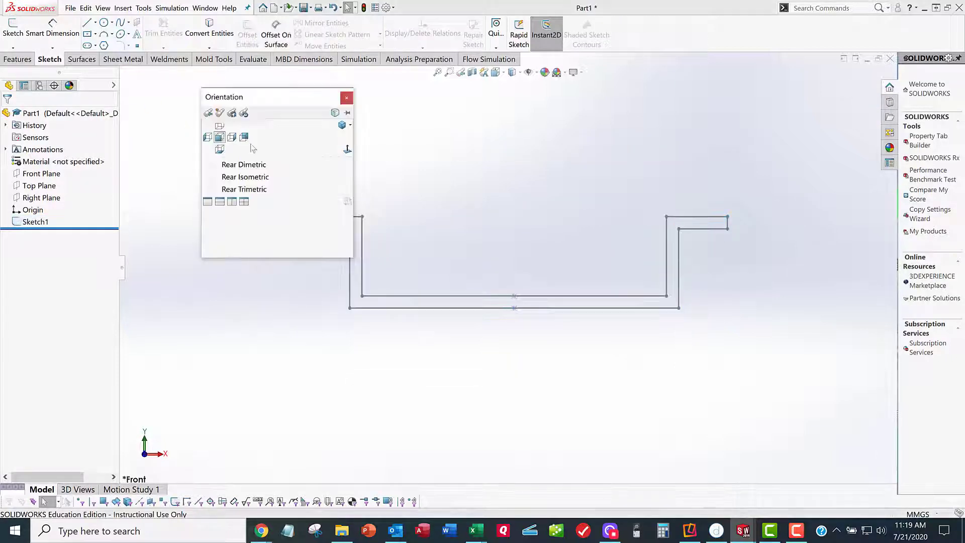
click(338, 128)
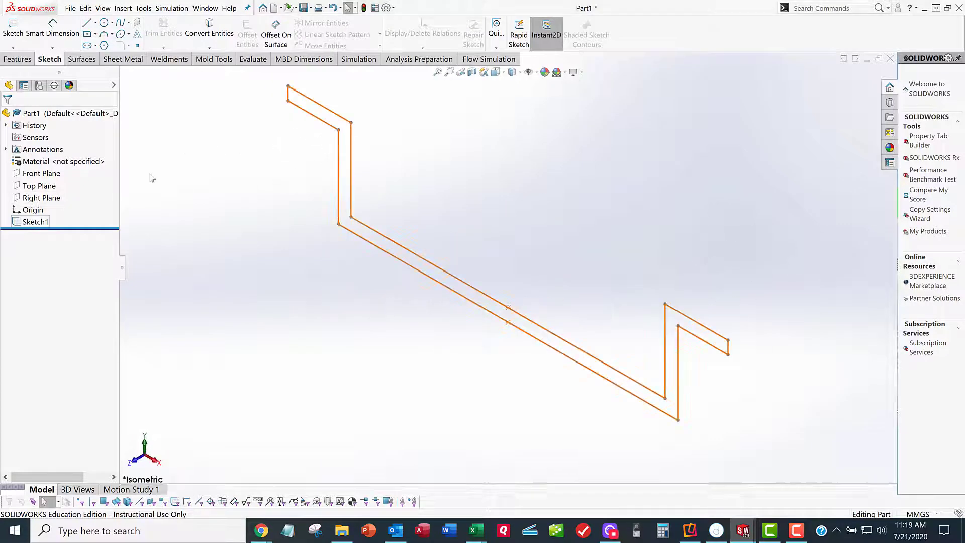
click(35, 221)
click(22, 59)
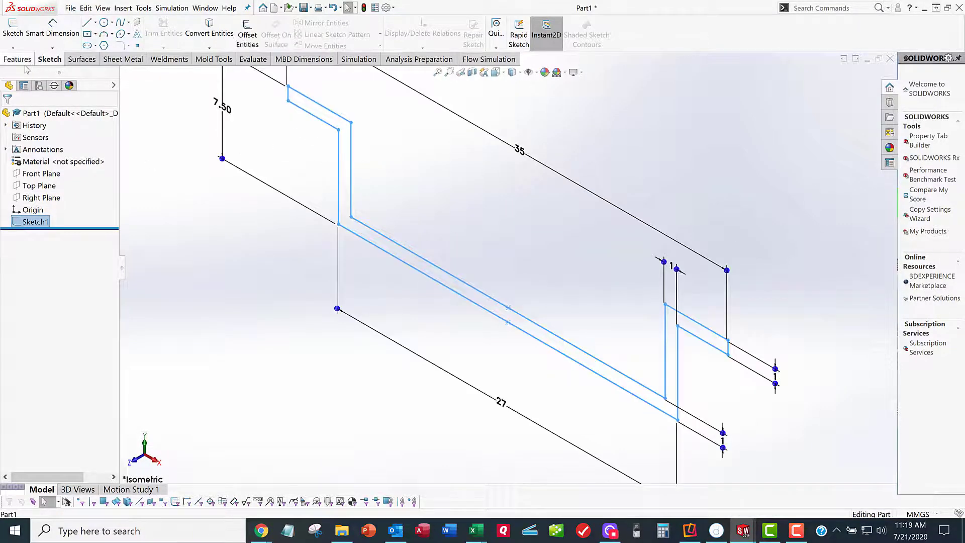
click(18, 35)
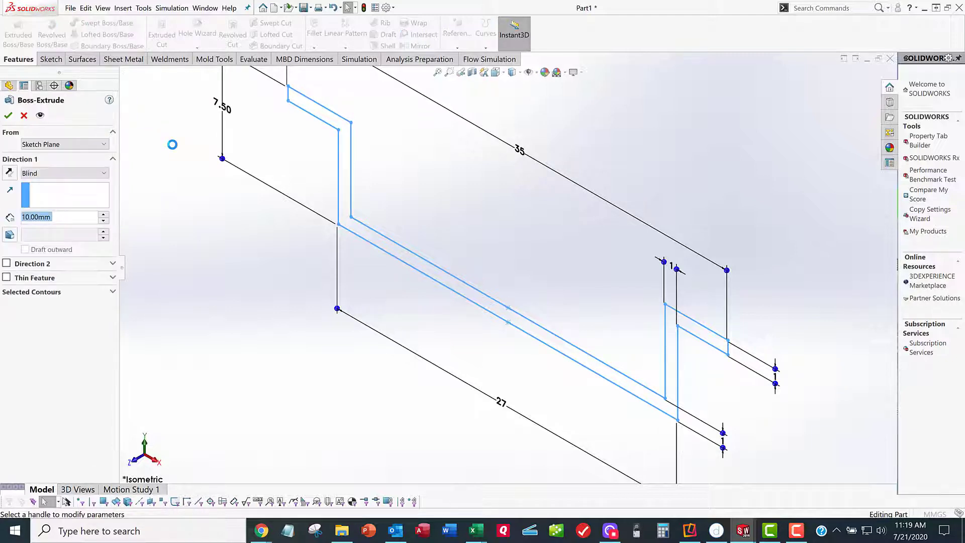
text(2000)
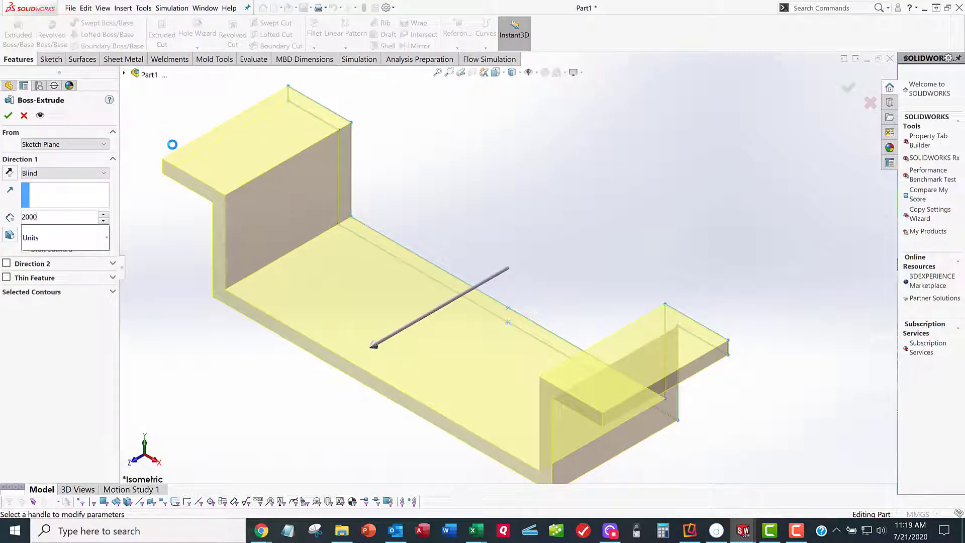
key(Return)
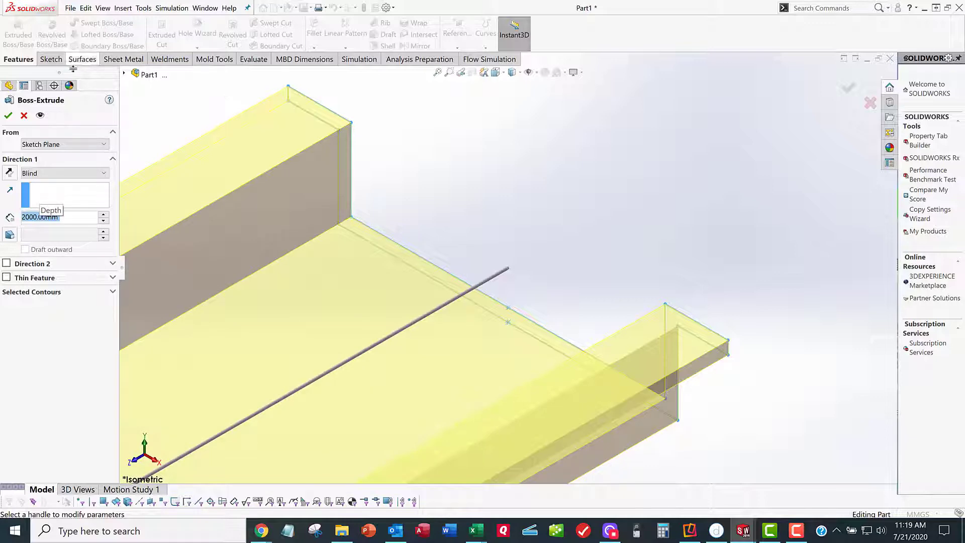
click(8, 115)
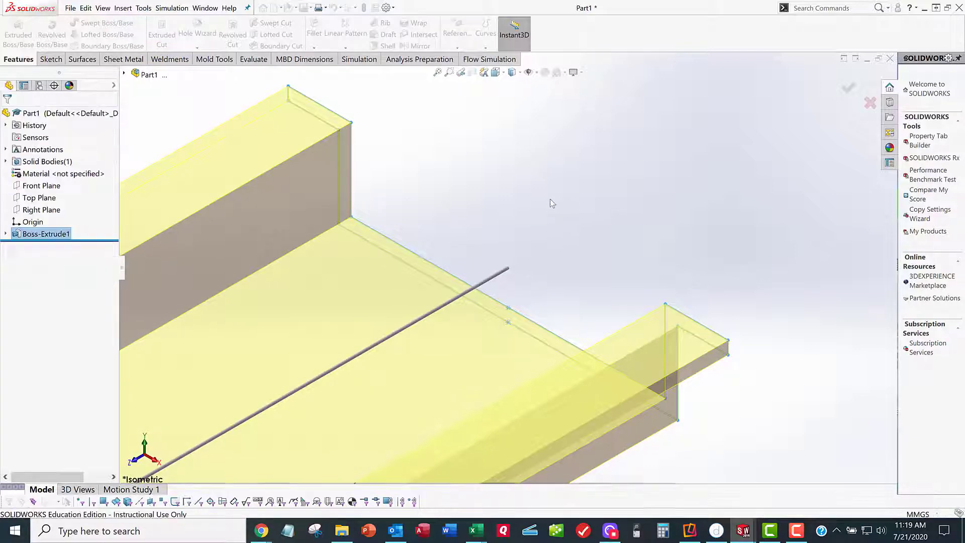
View the rail from the top and start a sketch on the channel floor's upper face near the origin end.
key(space)
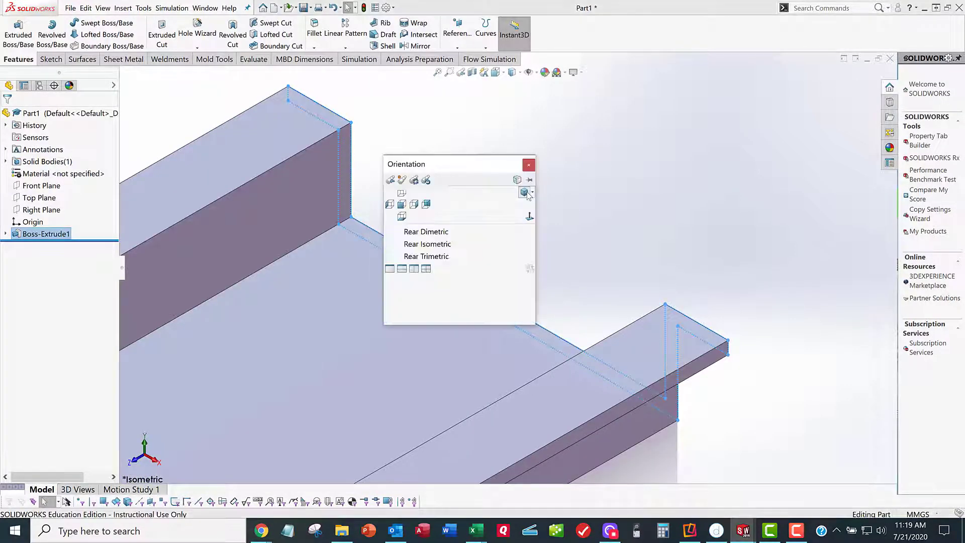
click(401, 194)
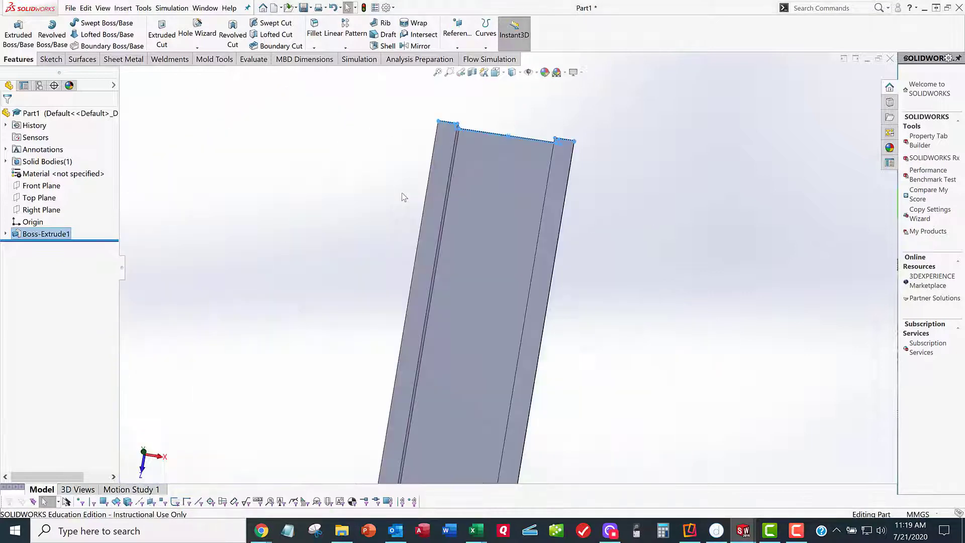
click(525, 113)
scroll(517, 116, down, 4)
click(33, 221)
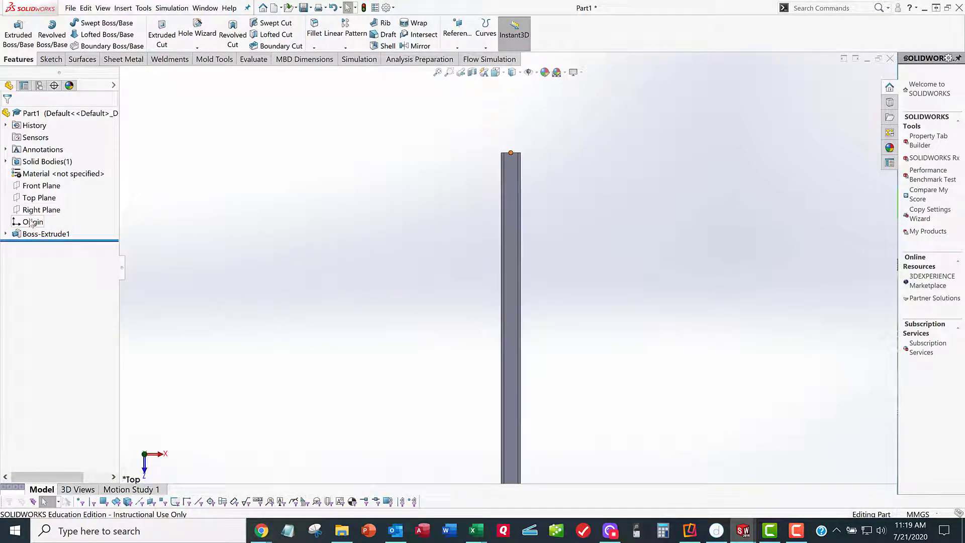
scroll(490, 169, down, 1)
scroll(490, 169, down, 6)
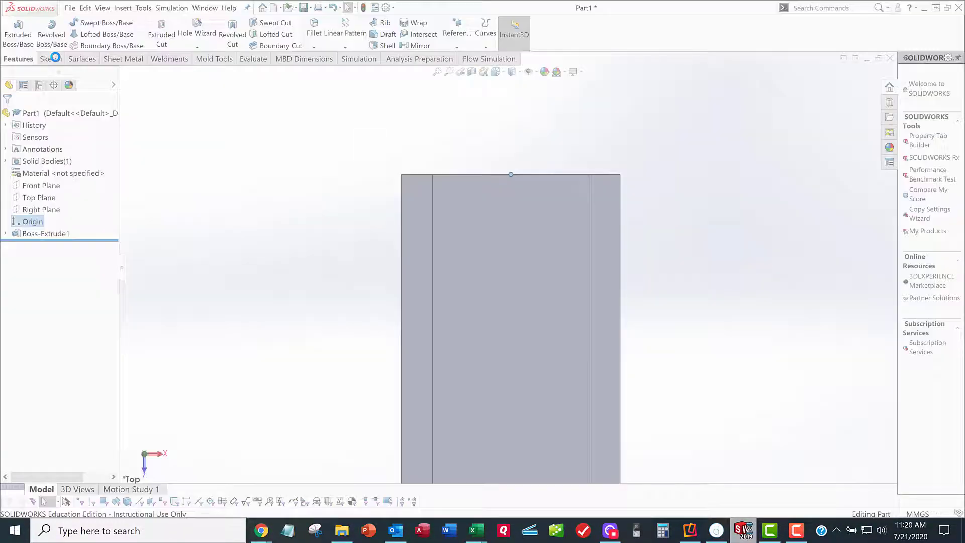
click(449, 269)
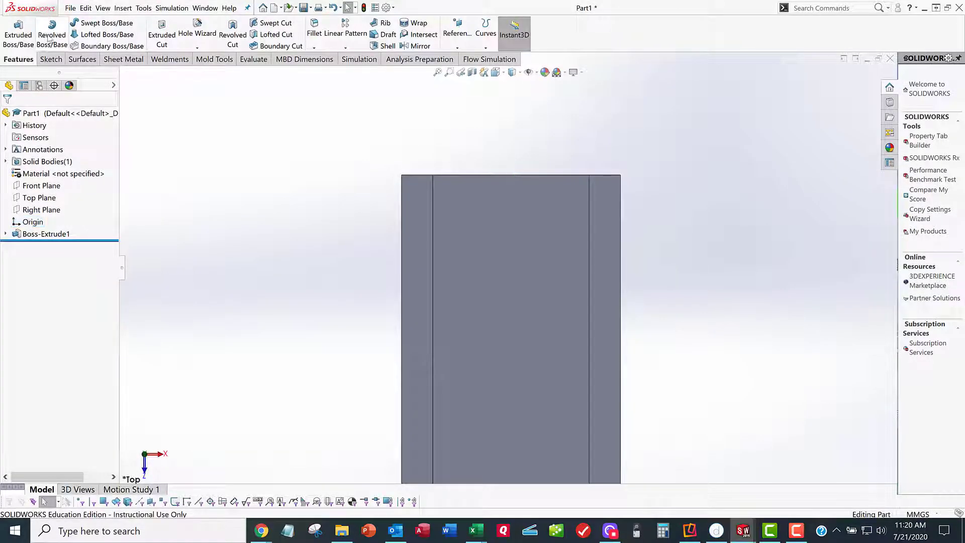
click(39, 57)
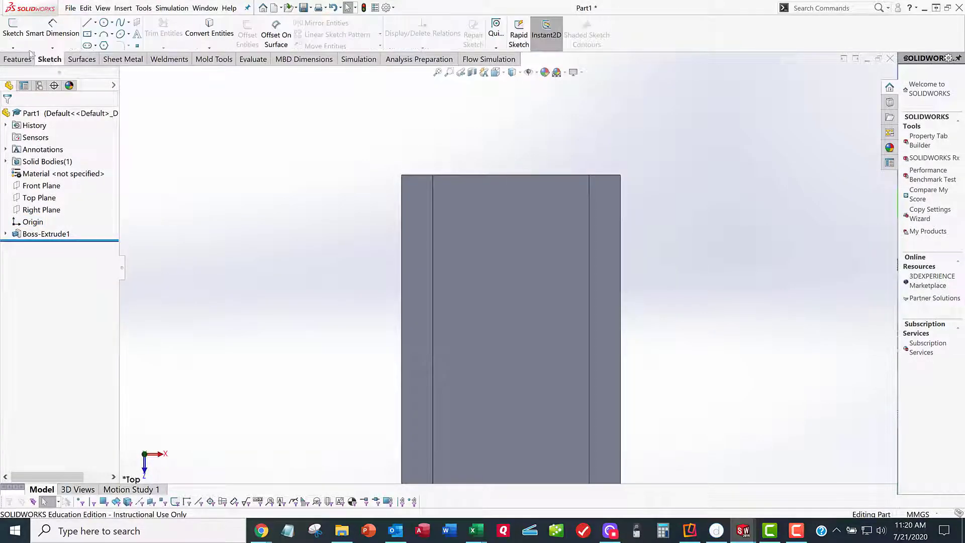
click(12, 33)
click(495, 255)
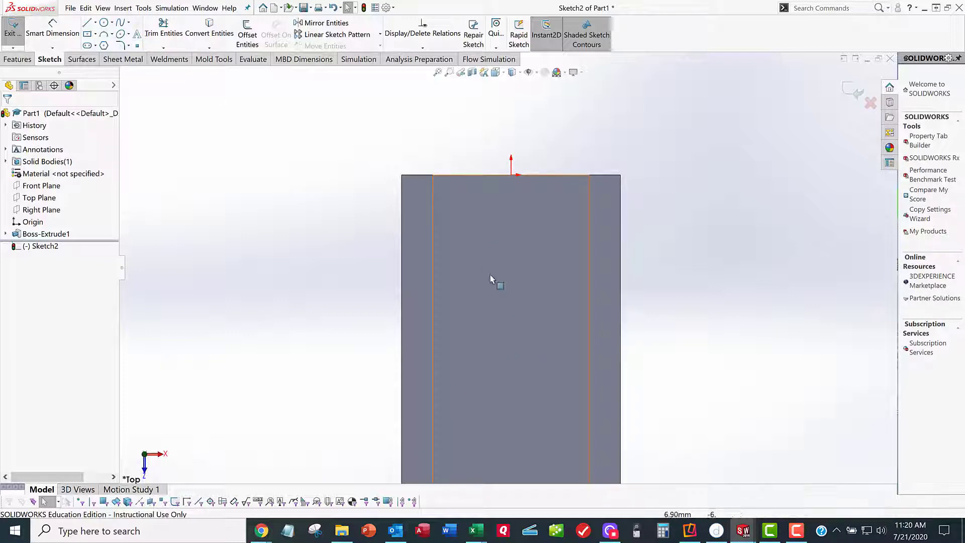
Sketch a lengthwise straight slot in line with the origin, about 22 mm between arc centres, and widen it to about 9.7 mm.
click(96, 45)
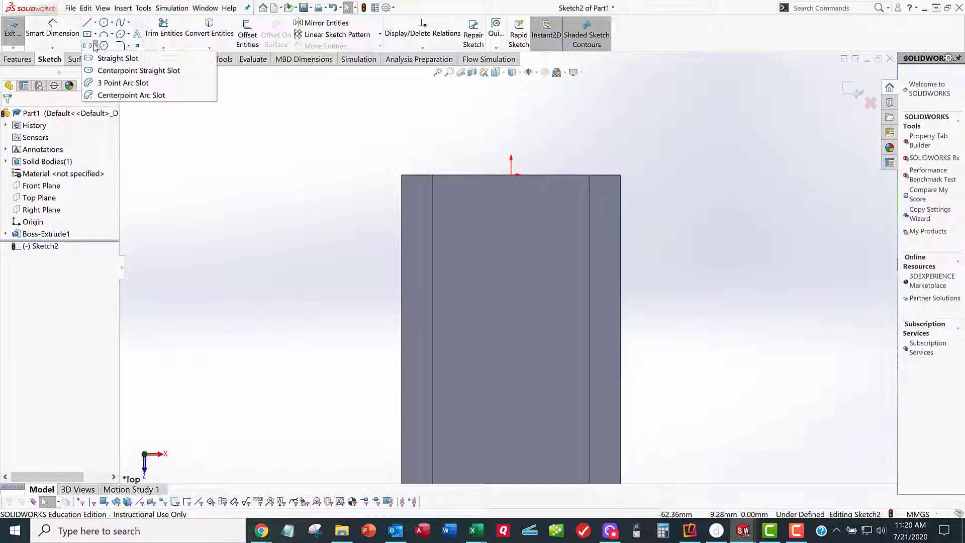
click(111, 58)
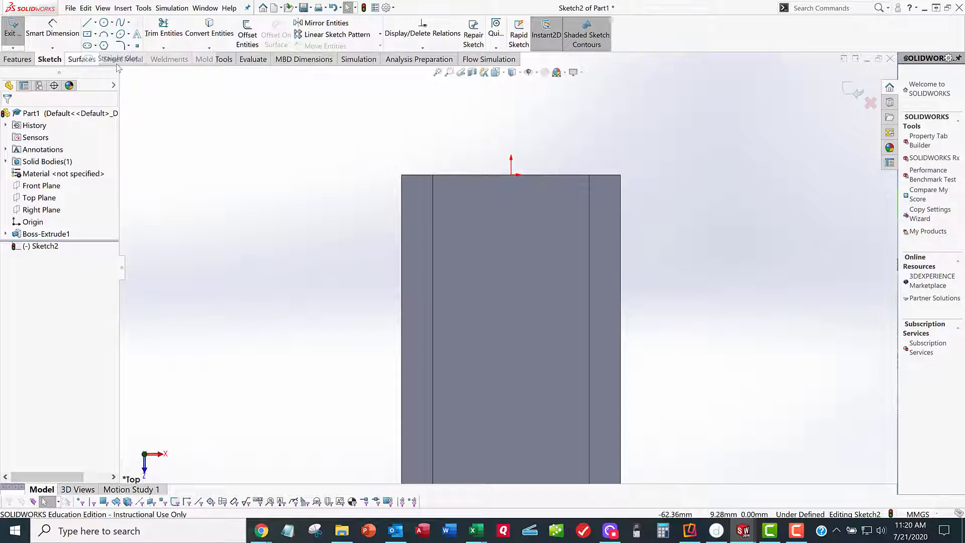
click(511, 245)
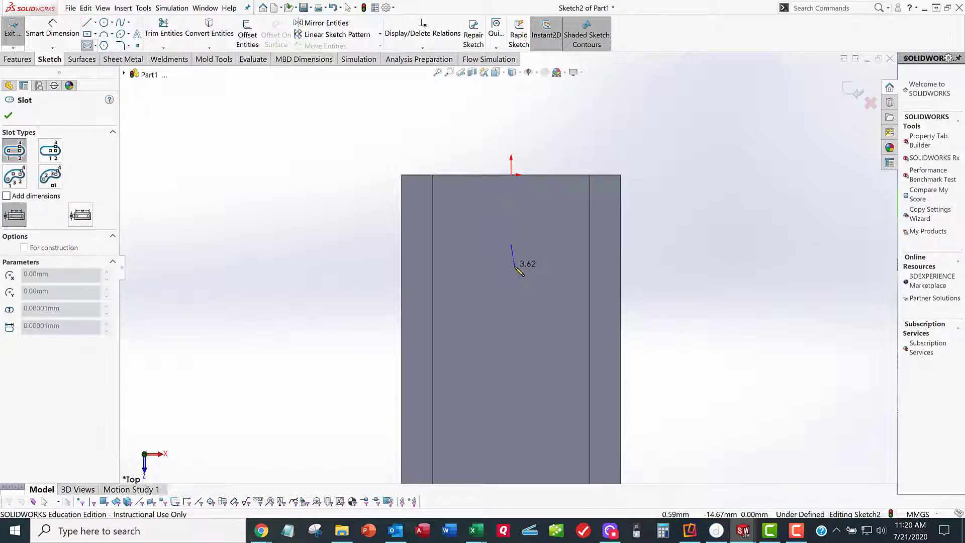
click(511, 382)
click(492, 323)
right_click(458, 273)
click(477, 275)
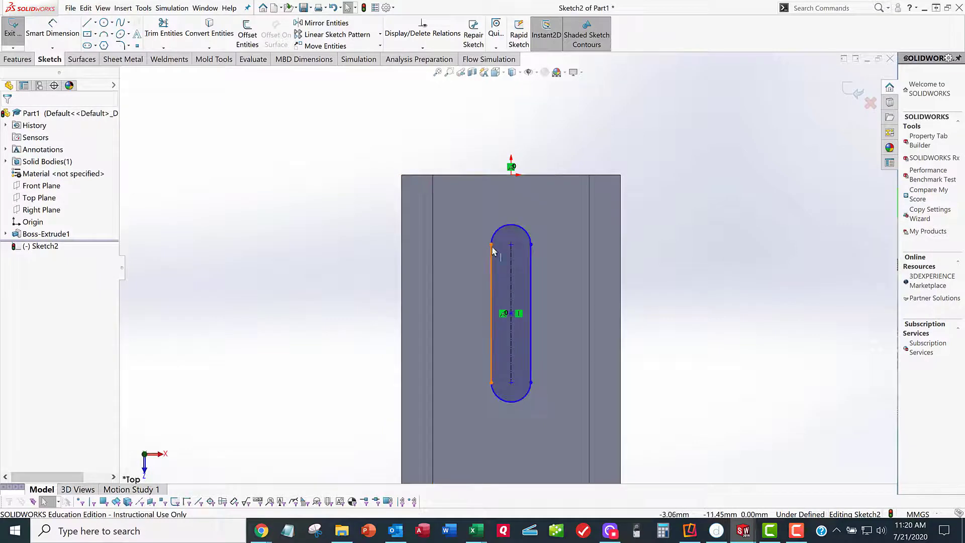
drag(466, 248, 481, 252)
click(305, 216)
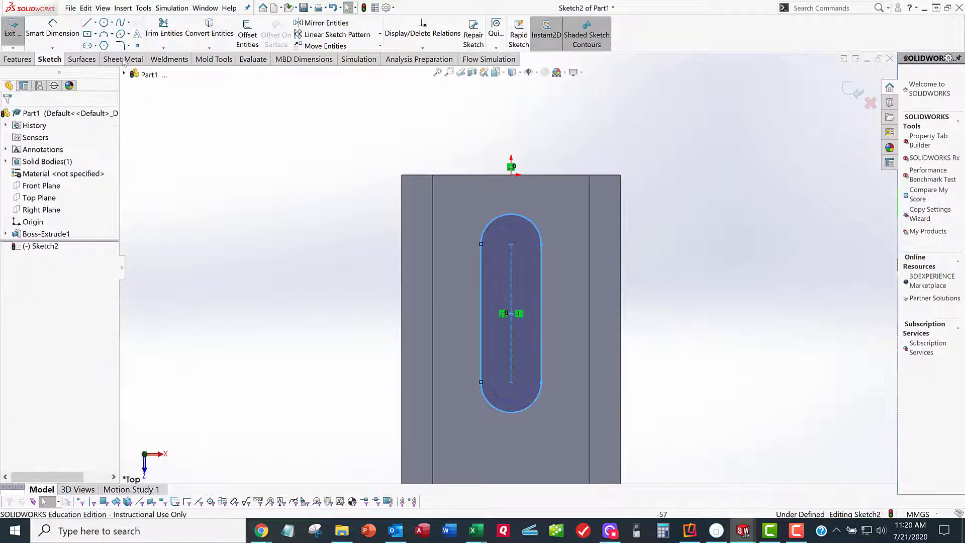
Dimension the slot's width between its two straight sides at 6.2 mm.
click(67, 30)
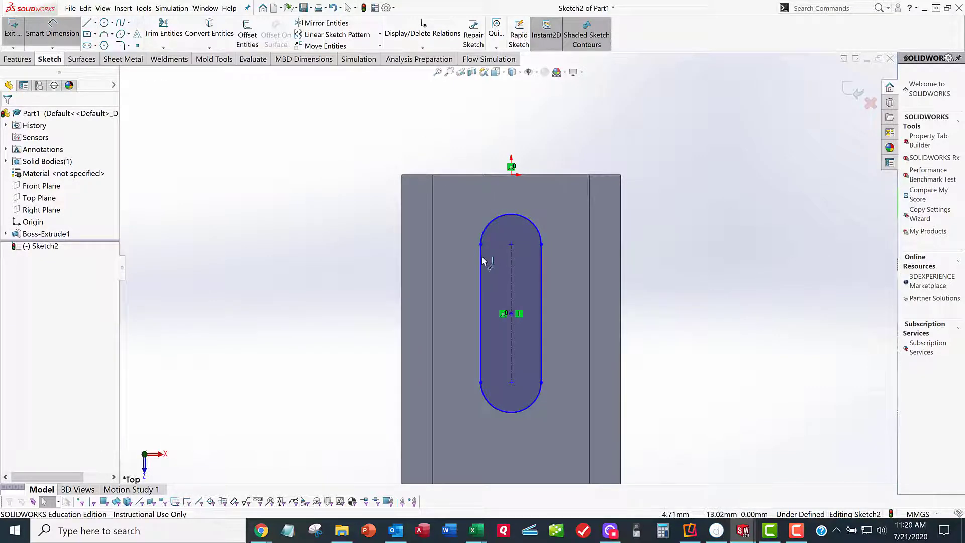
click(544, 264)
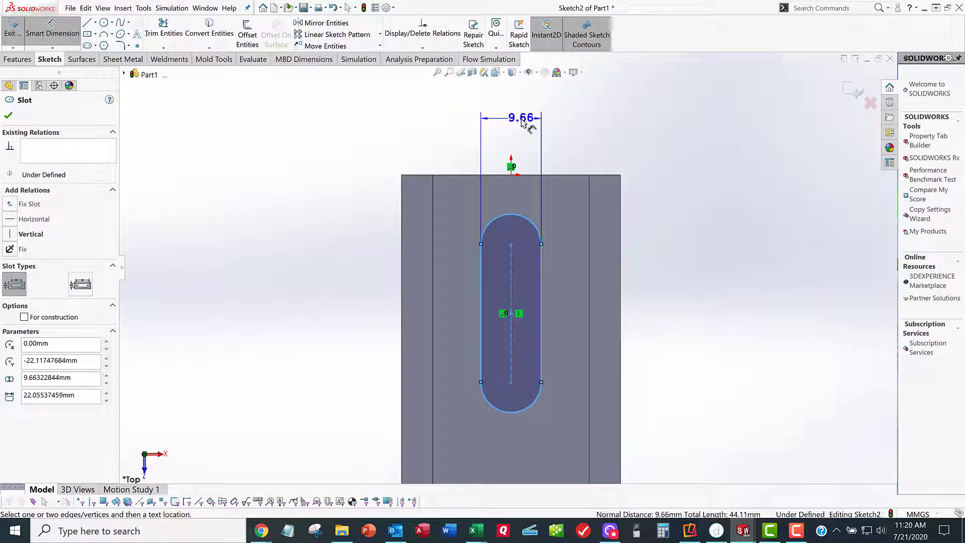
click(521, 122)
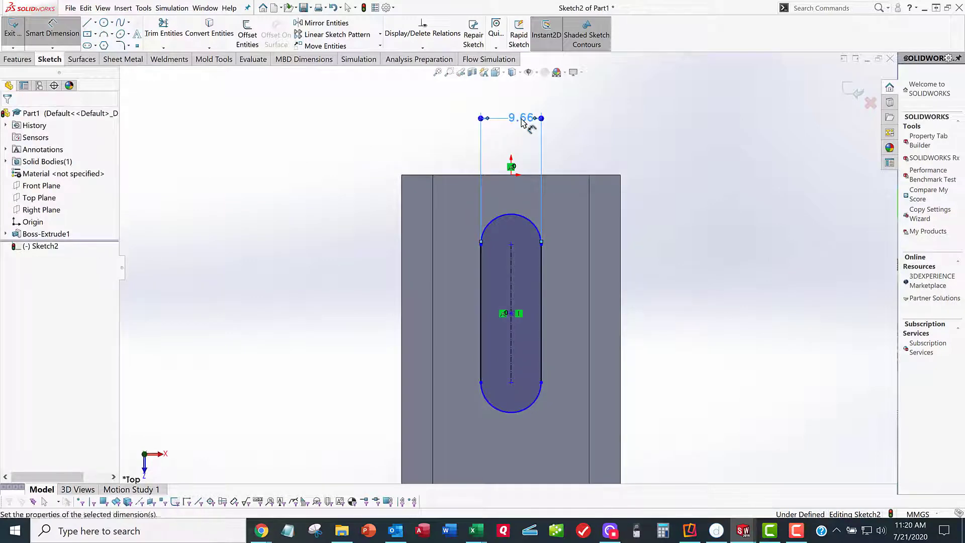
text(6.2)
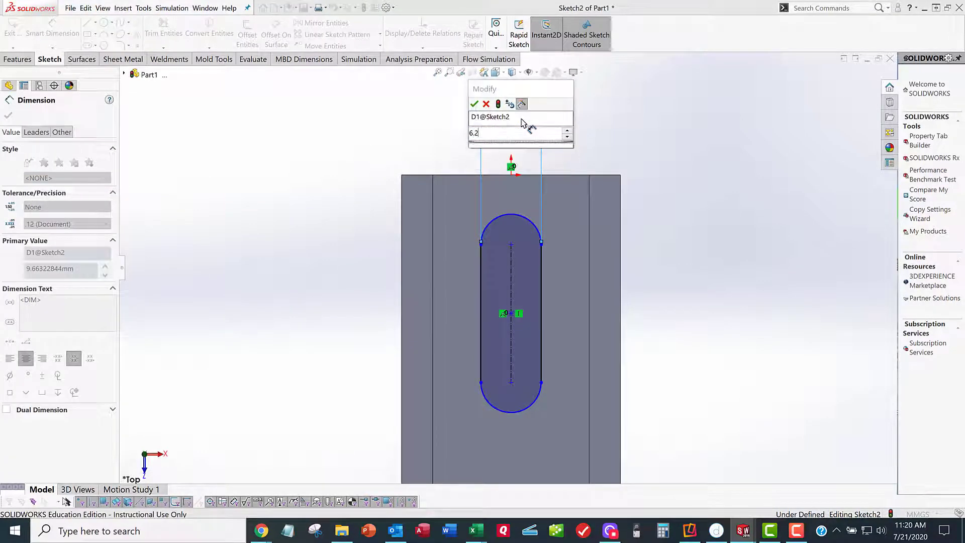
key(Return)
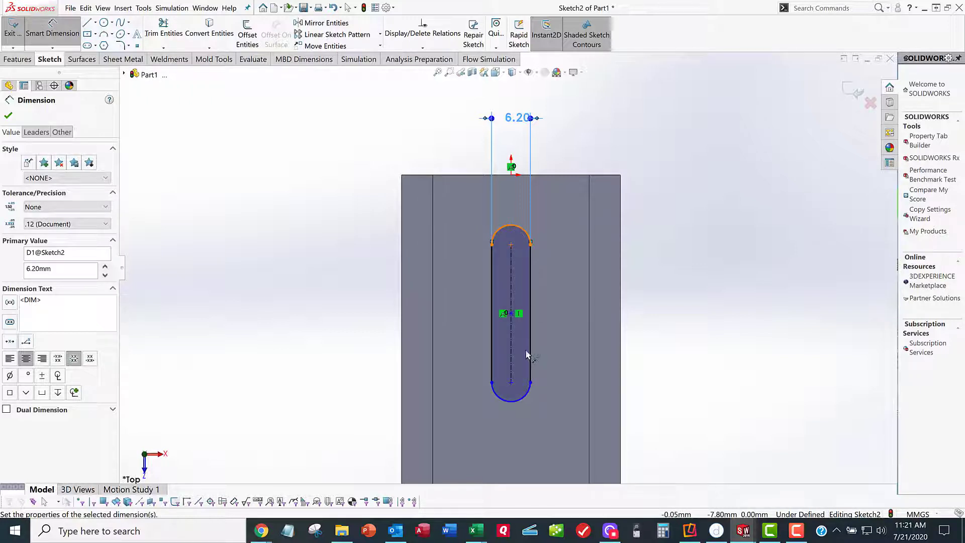
Dimension the distance between the slot's two end arc centres at 15 mm.
click(515, 401)
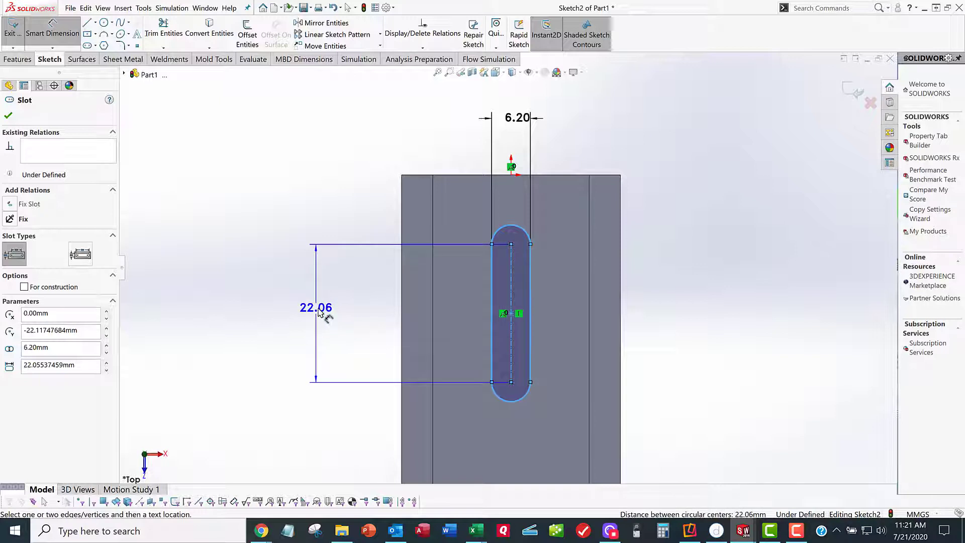
click(319, 312)
text(15)
key(Return)
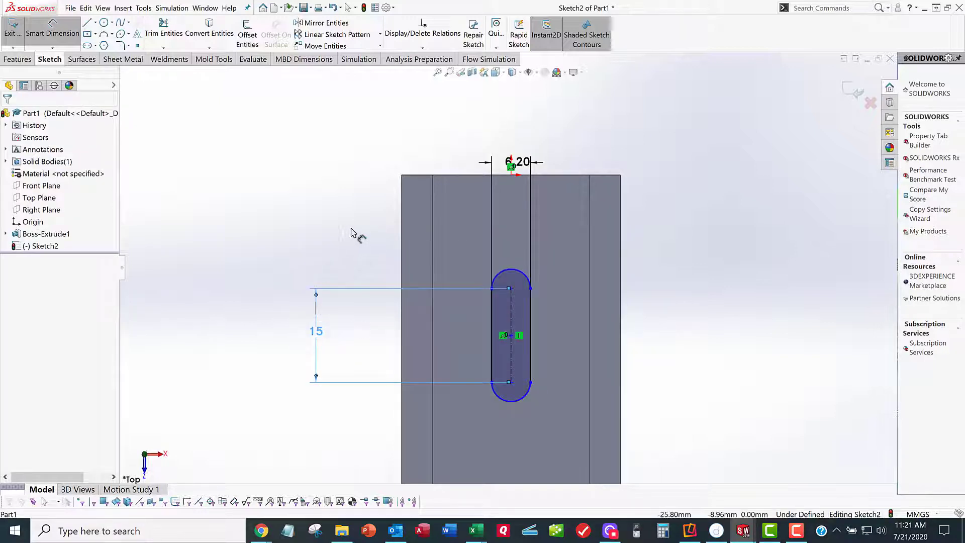
Dimension the slot's midpoint at 25/2 mm from the rail's end edge and leave the Smart Dimension tool.
click(505, 335)
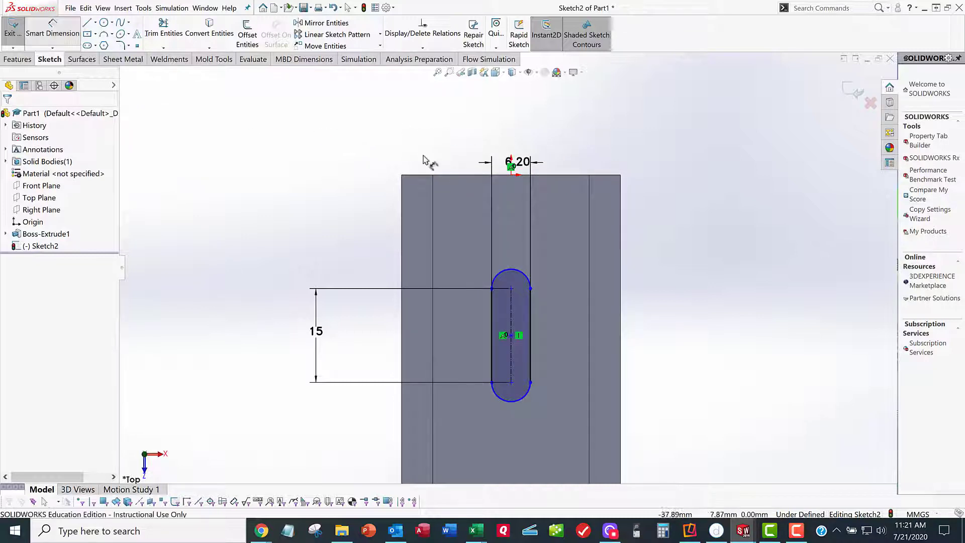
click(561, 175)
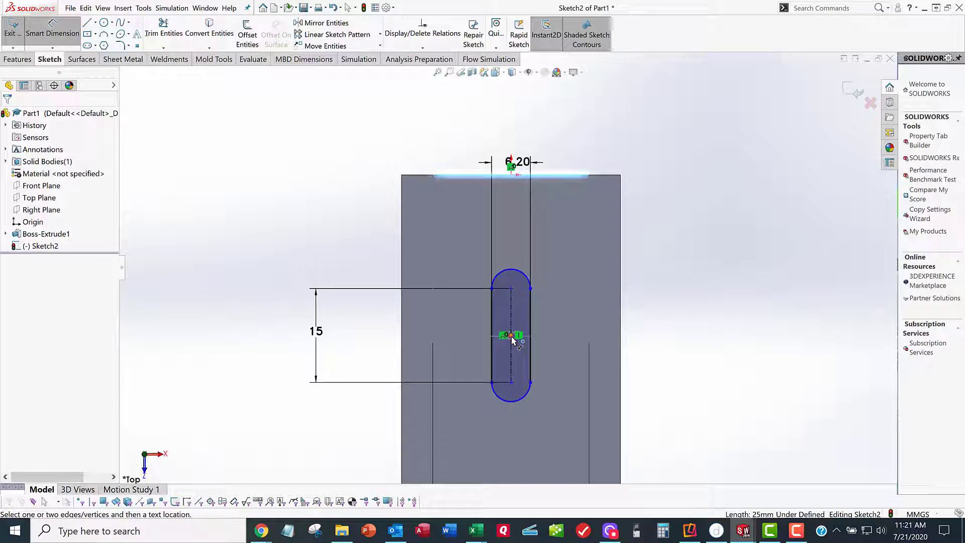
click(533, 322)
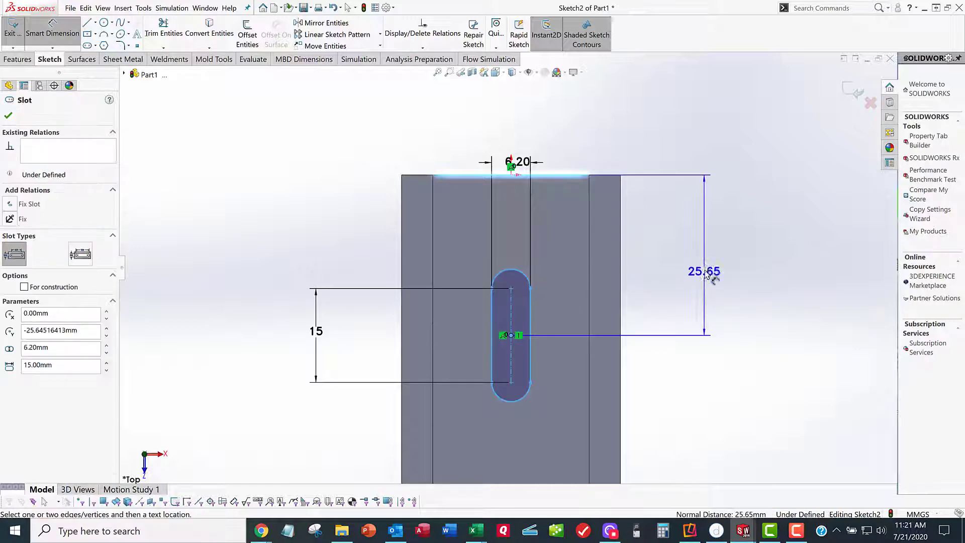
click(706, 251)
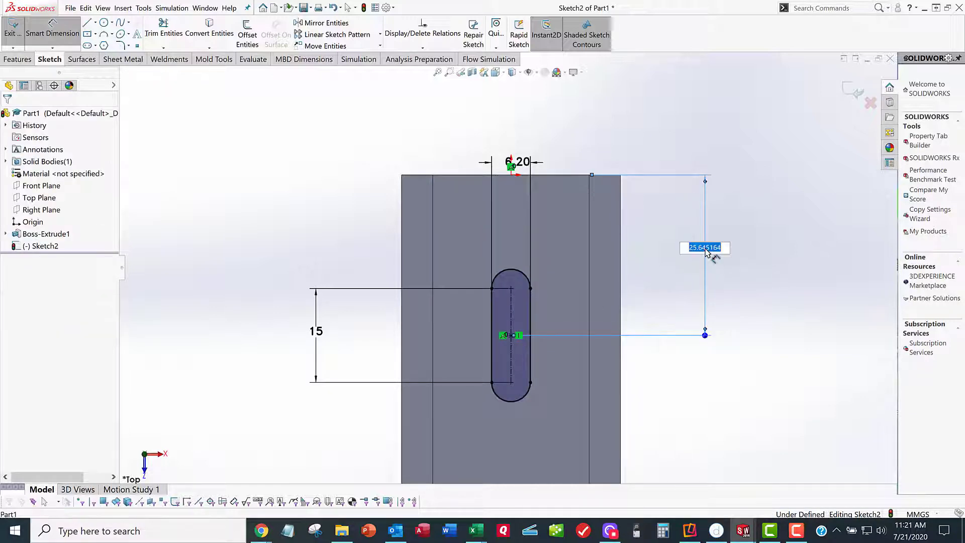
text(25/2)
key(Return)
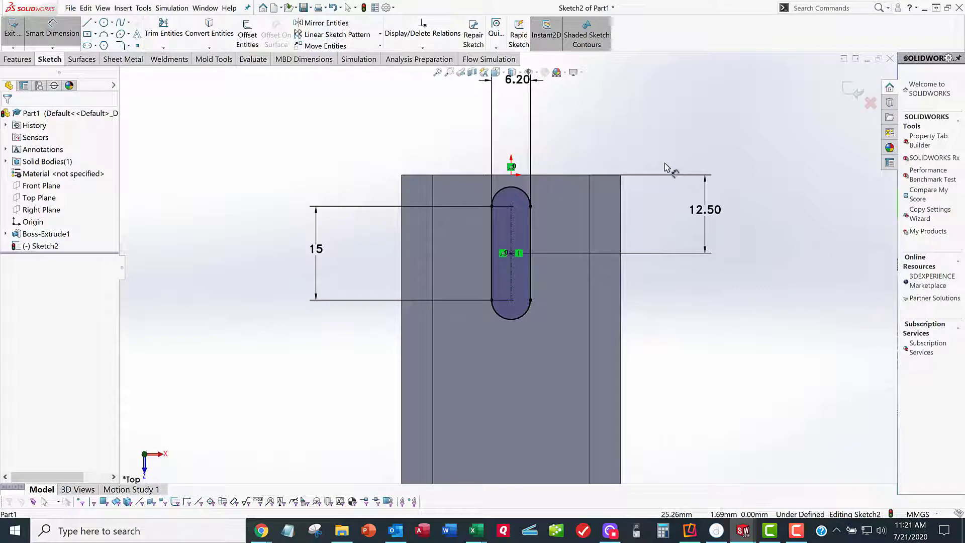
click(53, 28)
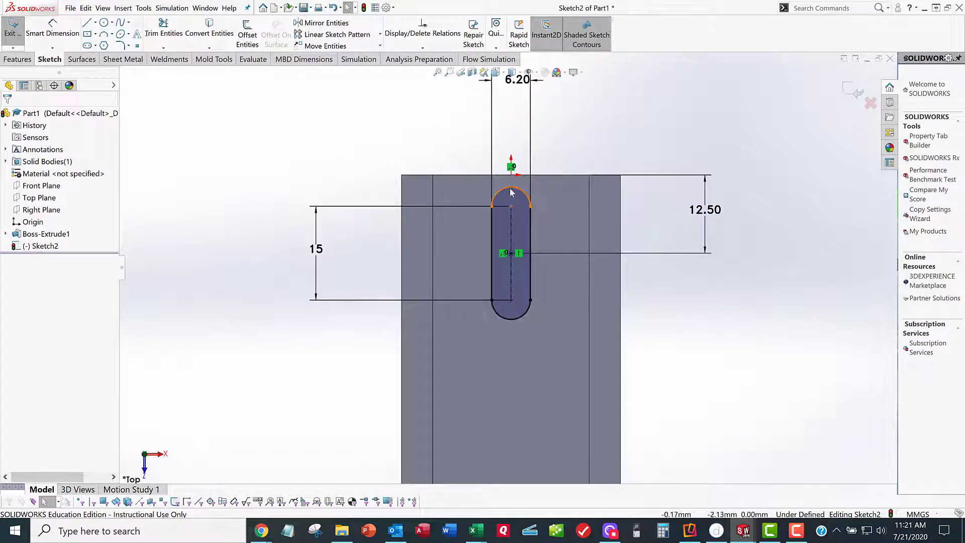
click(329, 213)
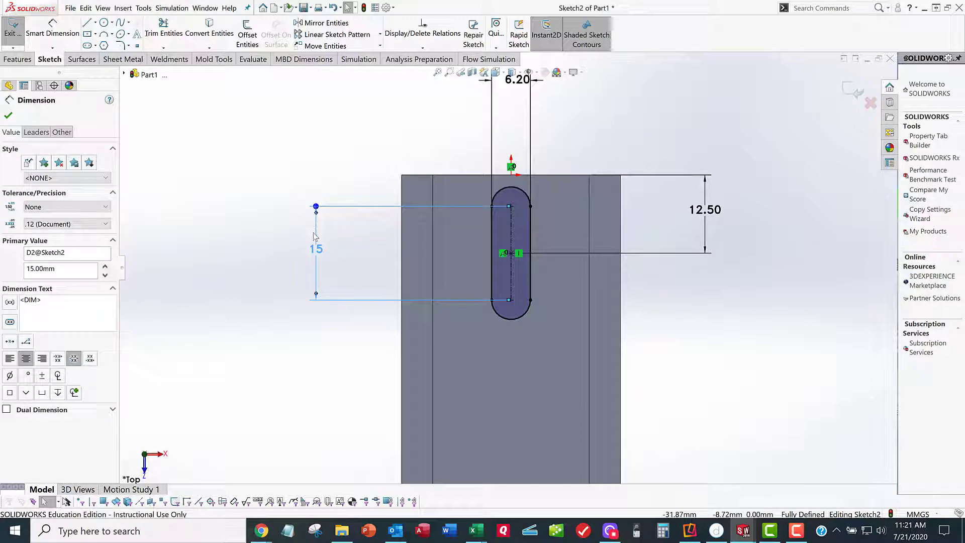
right_click(318, 249)
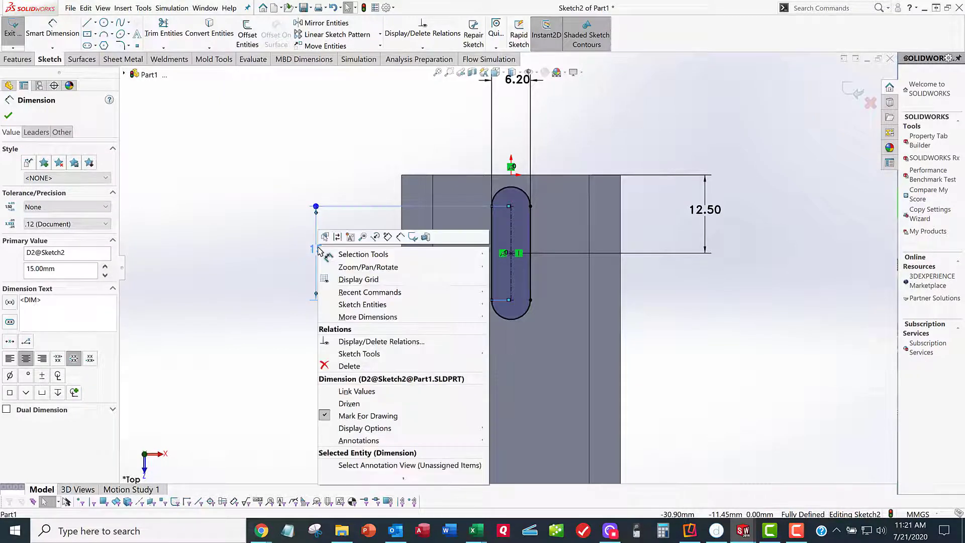
click(223, 172)
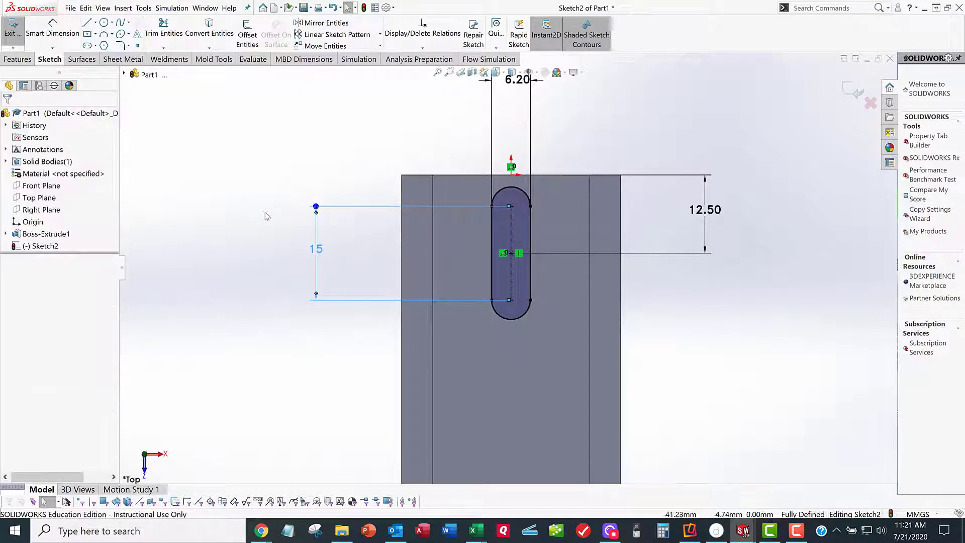
Set both arc conditions of the slot's 15 mm length dimension to Max so it spans the slot's outer ends.
click(274, 208)
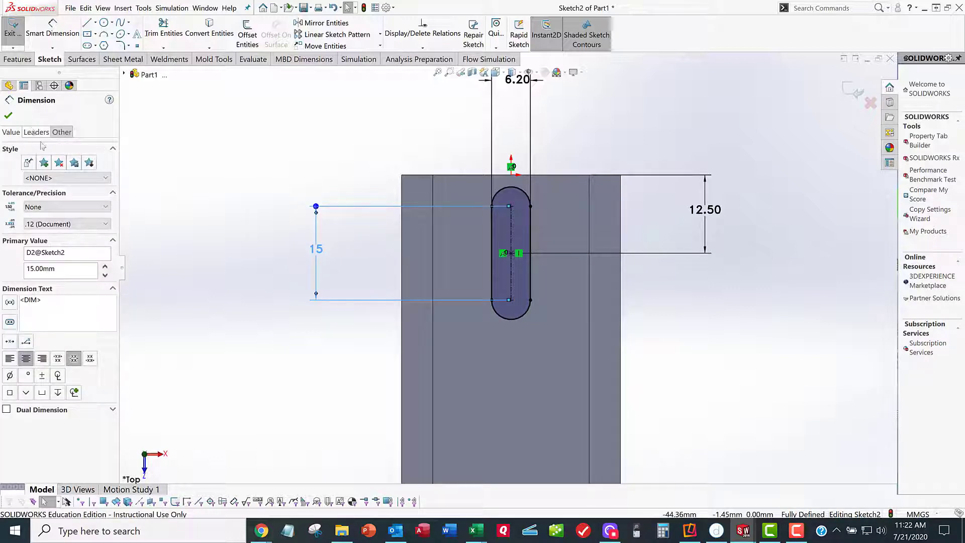
click(37, 131)
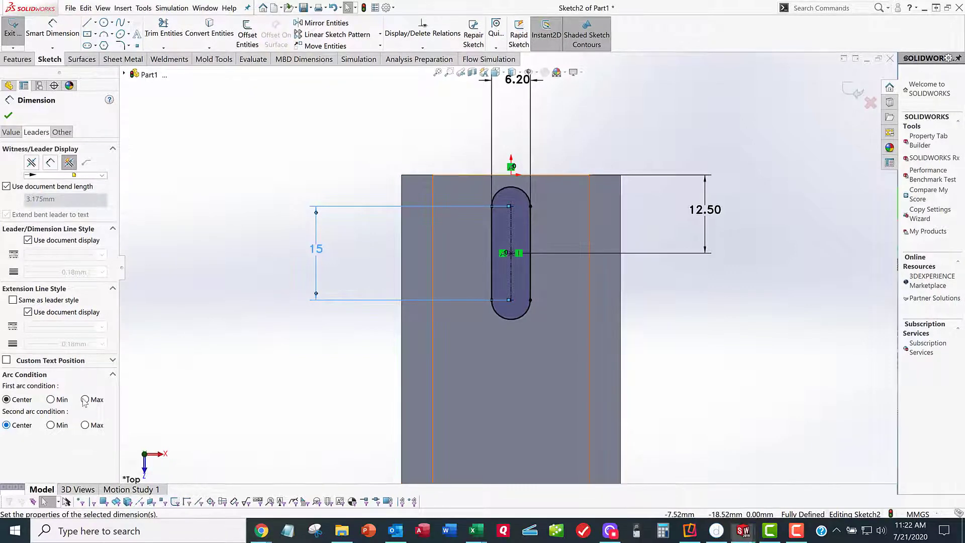
click(85, 425)
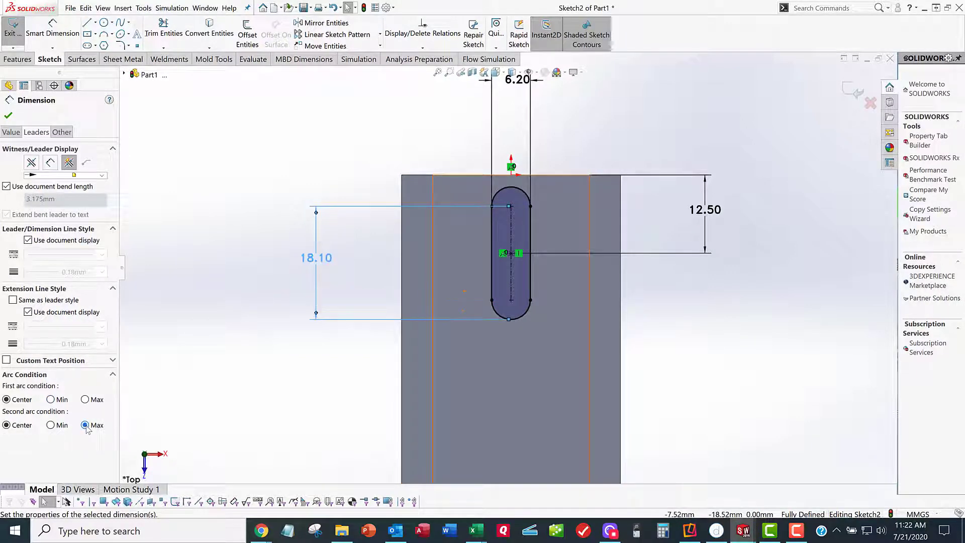
click(85, 399)
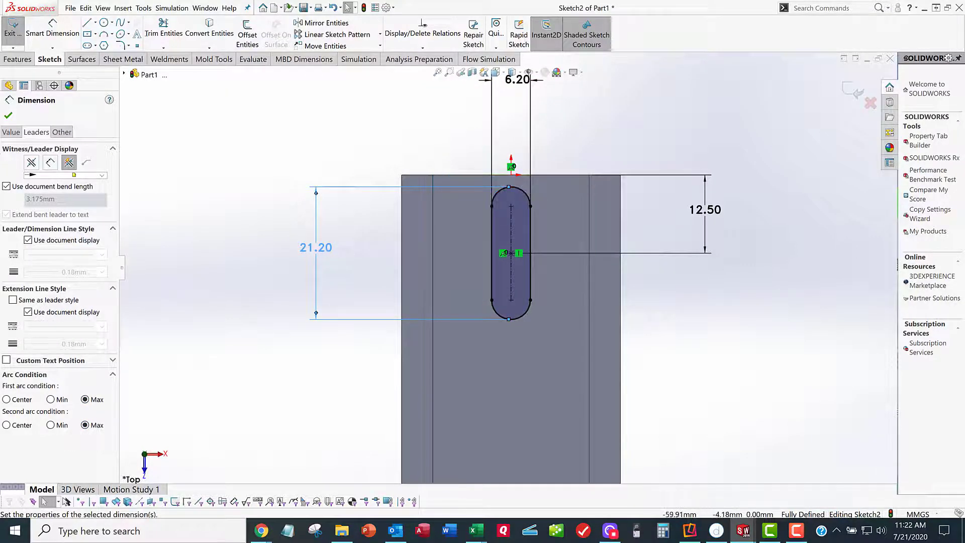
click(8, 115)
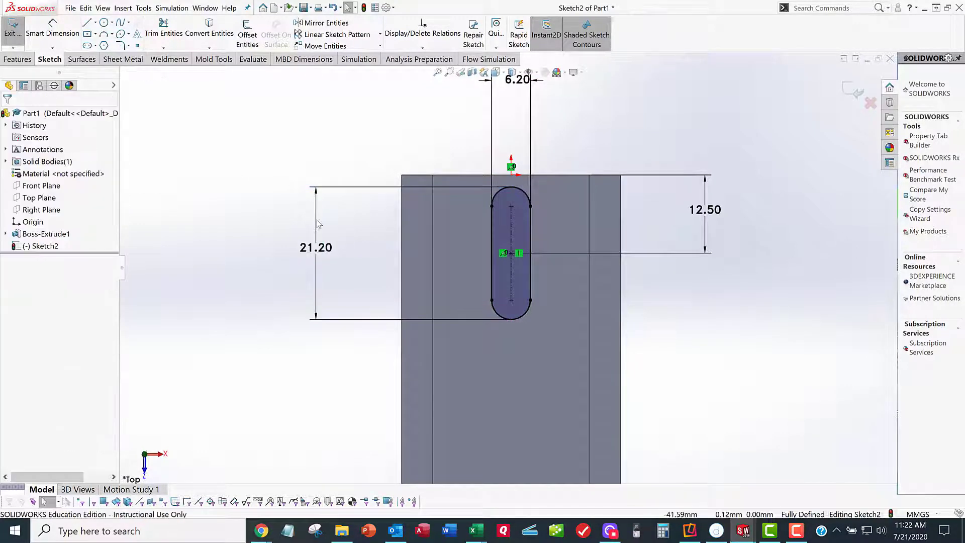
Set the slot's overall length to 15 mm and exit the sketch.
click(319, 255)
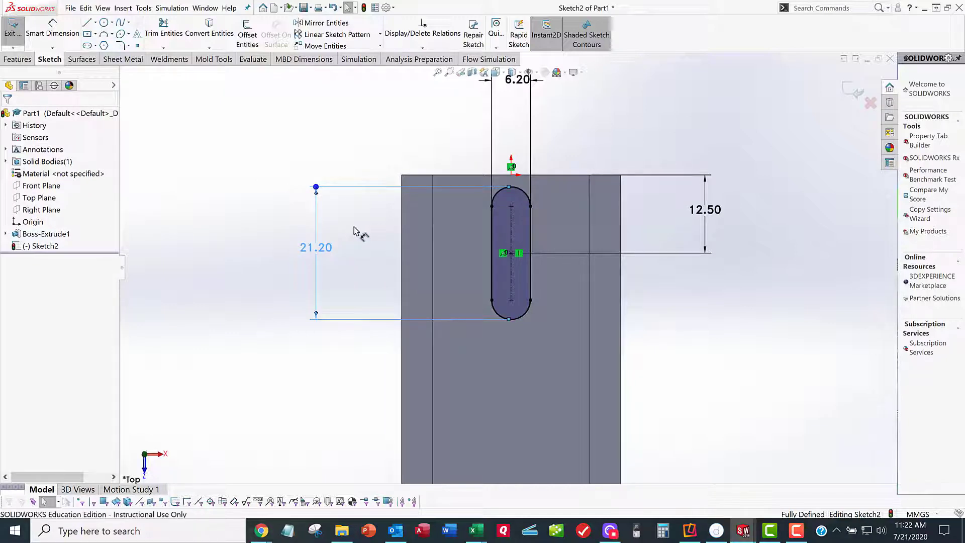
double_click(355, 231)
text(15)
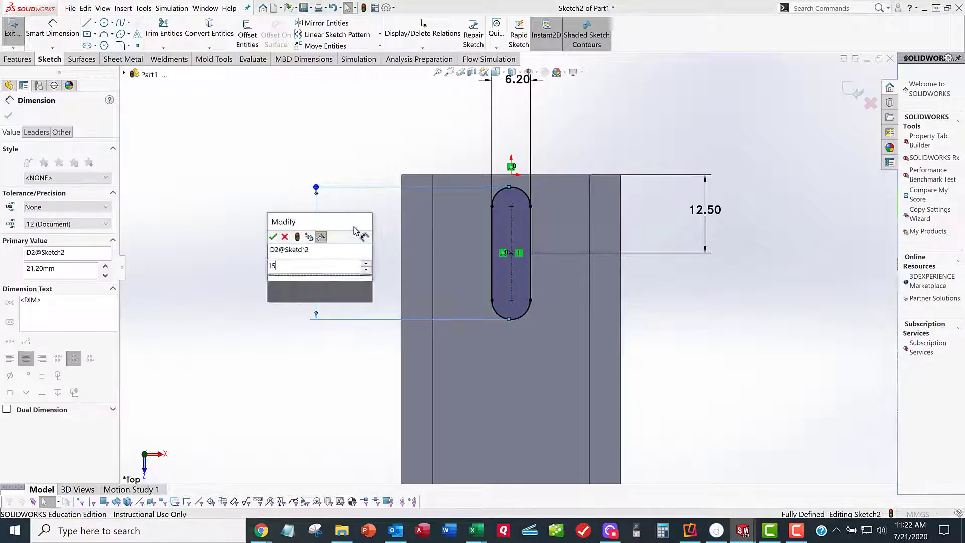
key(Return)
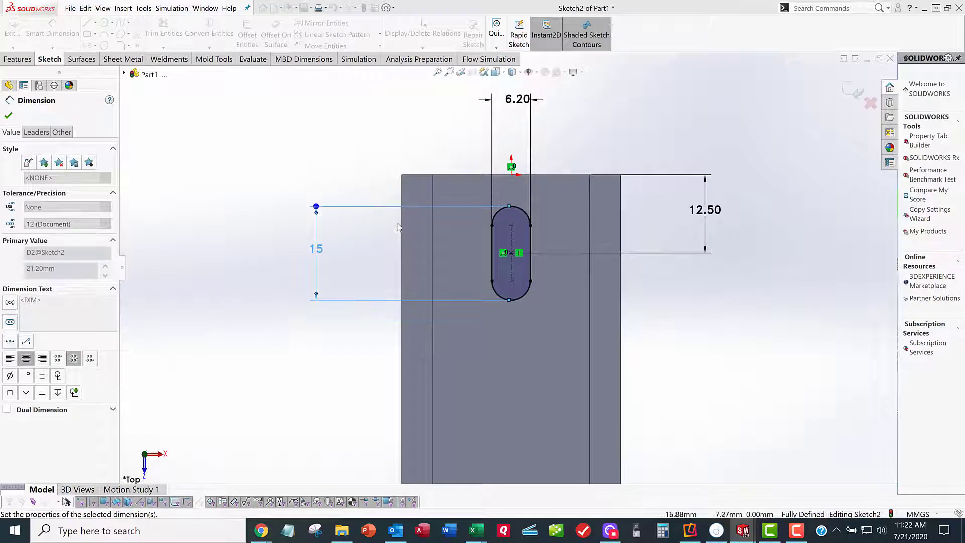
click(249, 161)
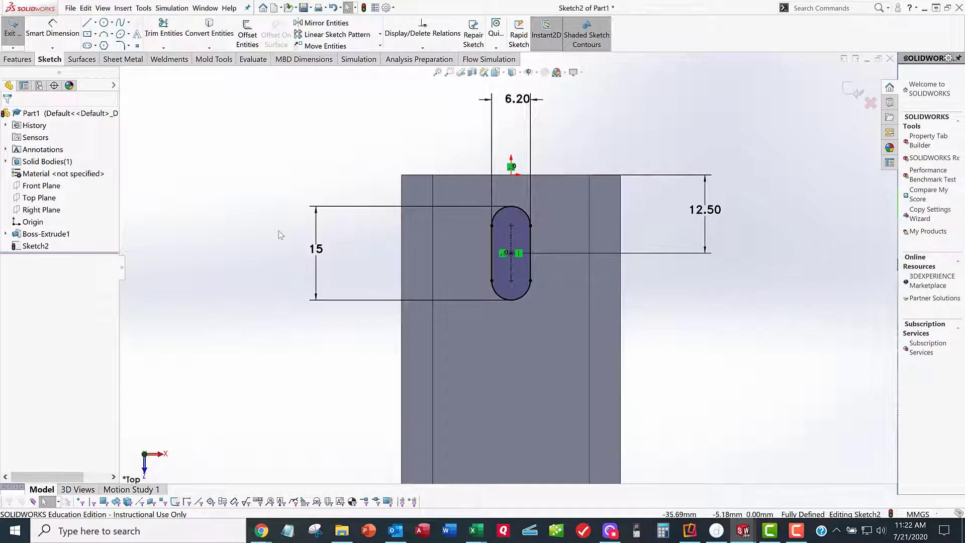
click(13, 28)
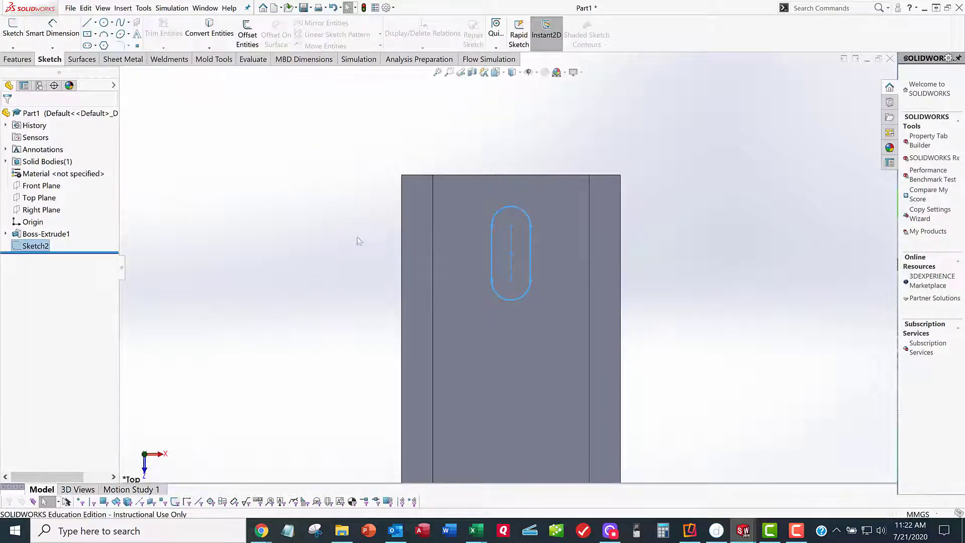
Cut the slot sketch through the channel floor with an Extruded Cut set to Through All.
key(space)
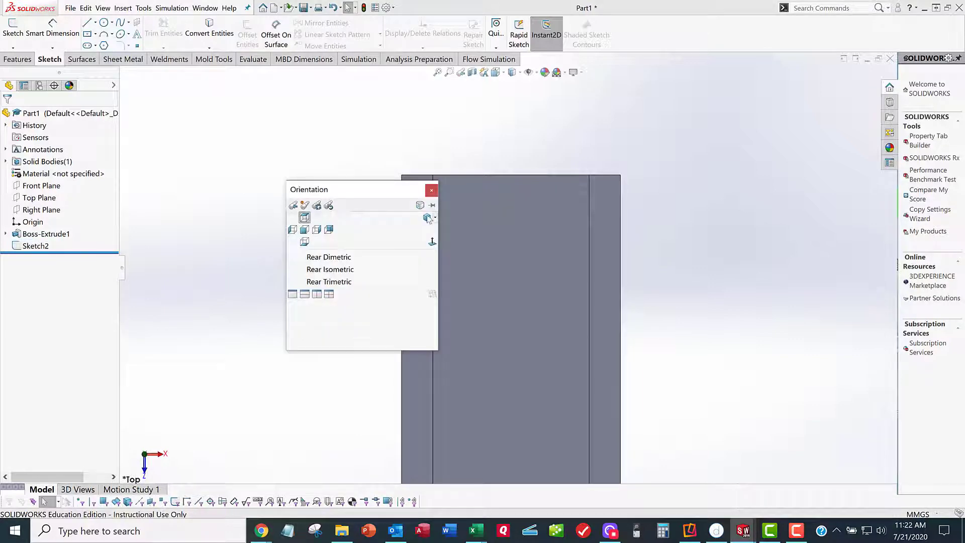
click(428, 219)
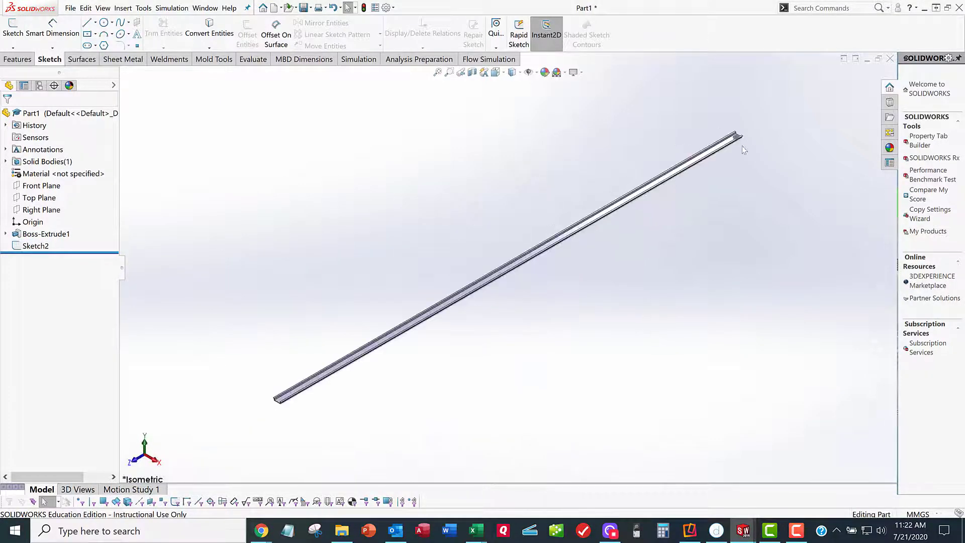
scroll(722, 164, down, 10)
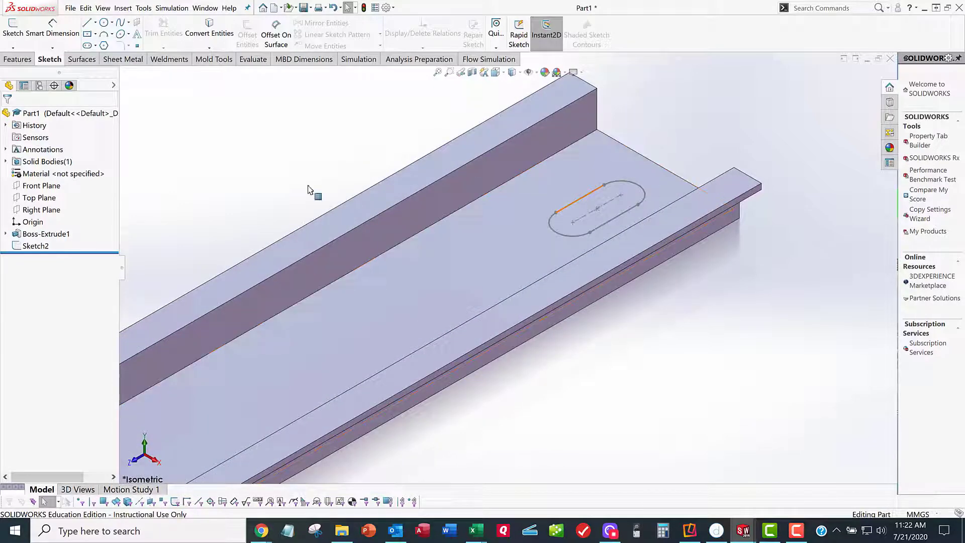
click(33, 247)
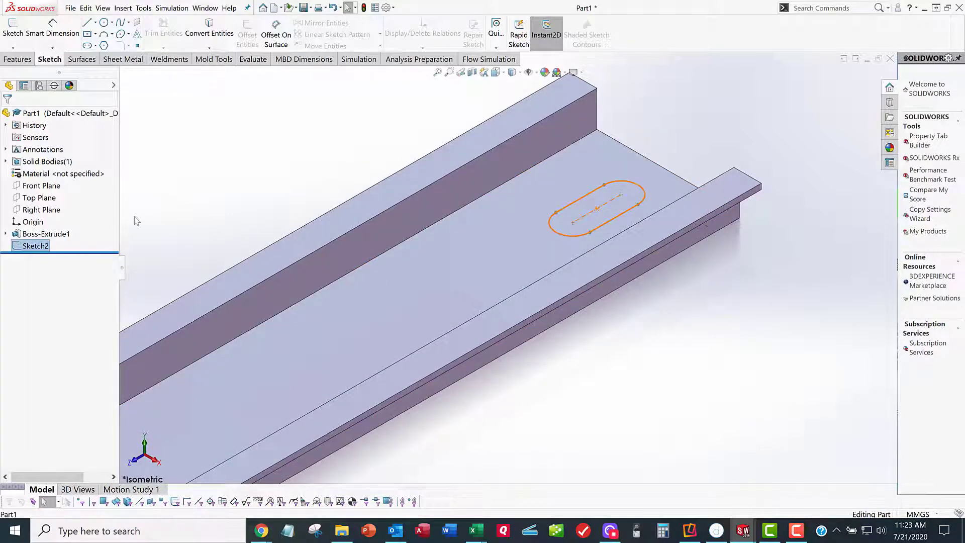
click(21, 61)
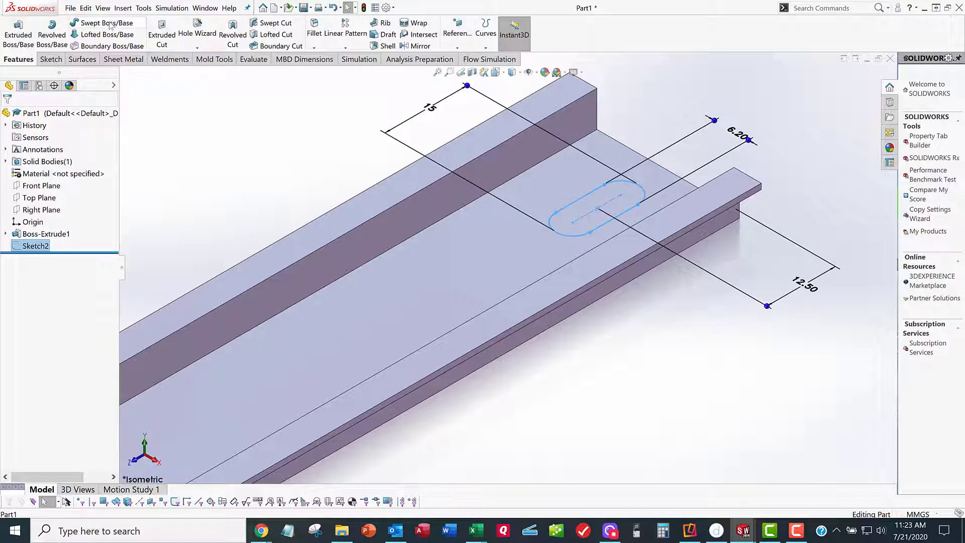
click(161, 34)
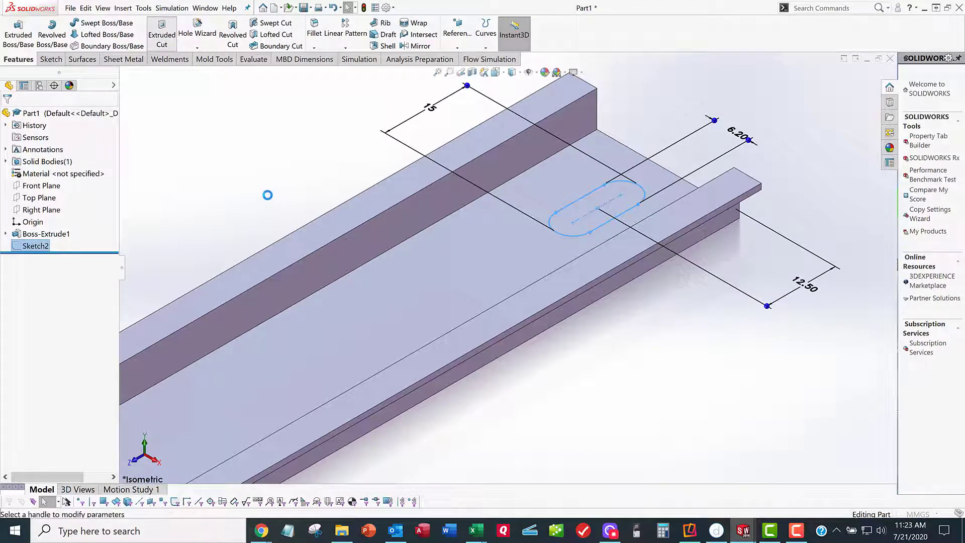
click(57, 176)
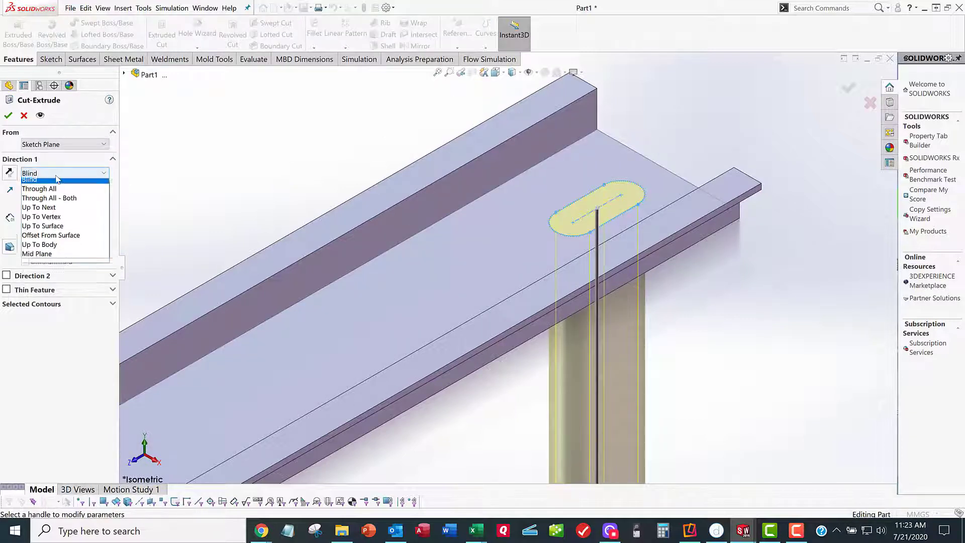
click(55, 188)
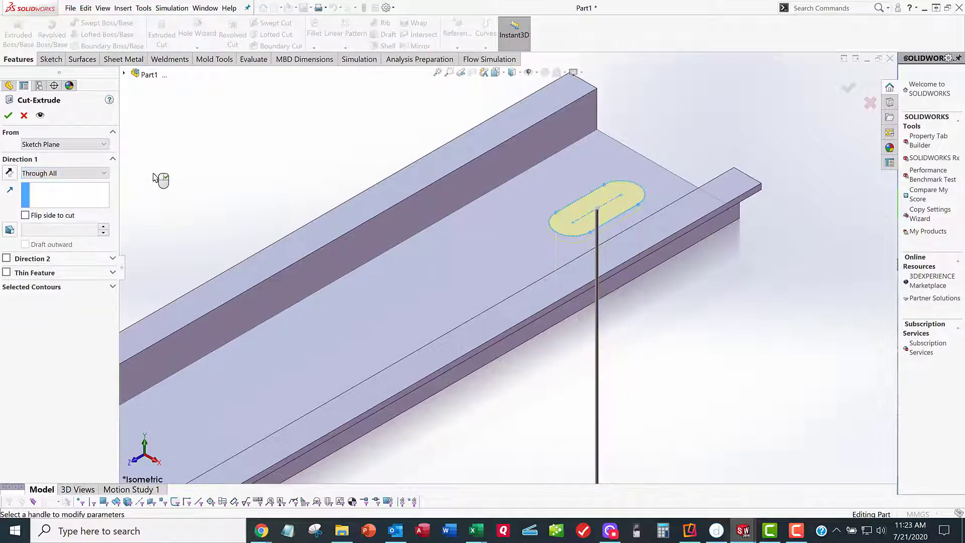
click(4, 117)
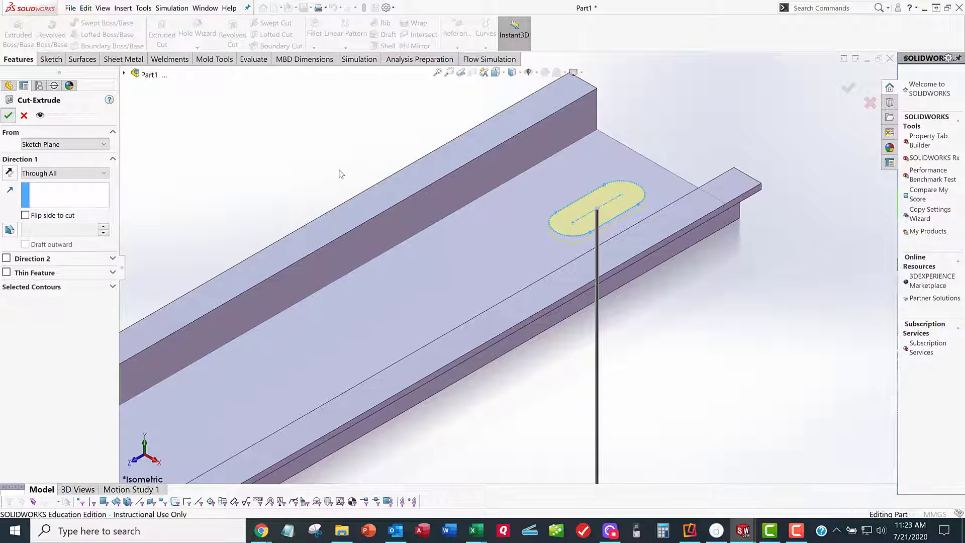
Examine the slot cut in the rail and the sketches nested under the cut and boss extrusion features.
scroll(509, 265, up, 3)
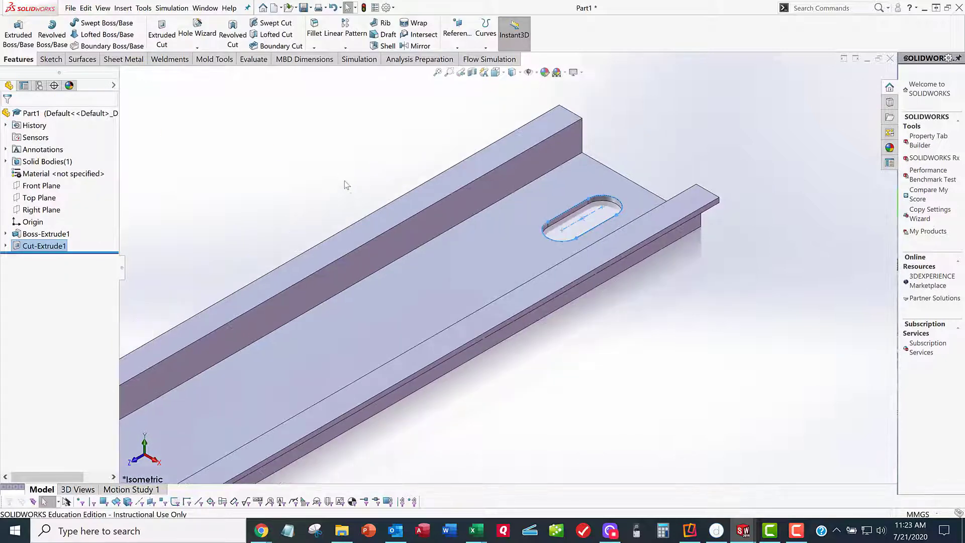
scroll(513, 264, up, 1)
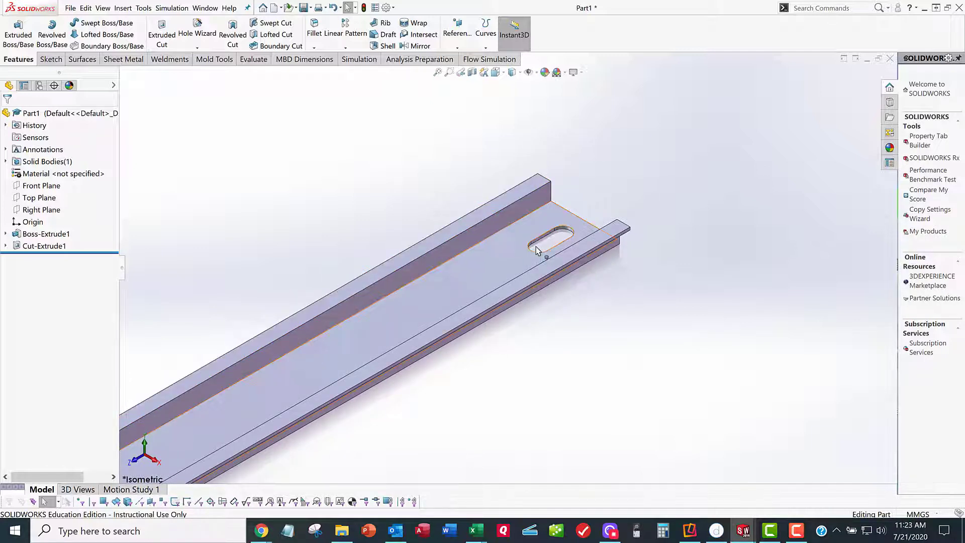
scroll(535, 251, down, 4)
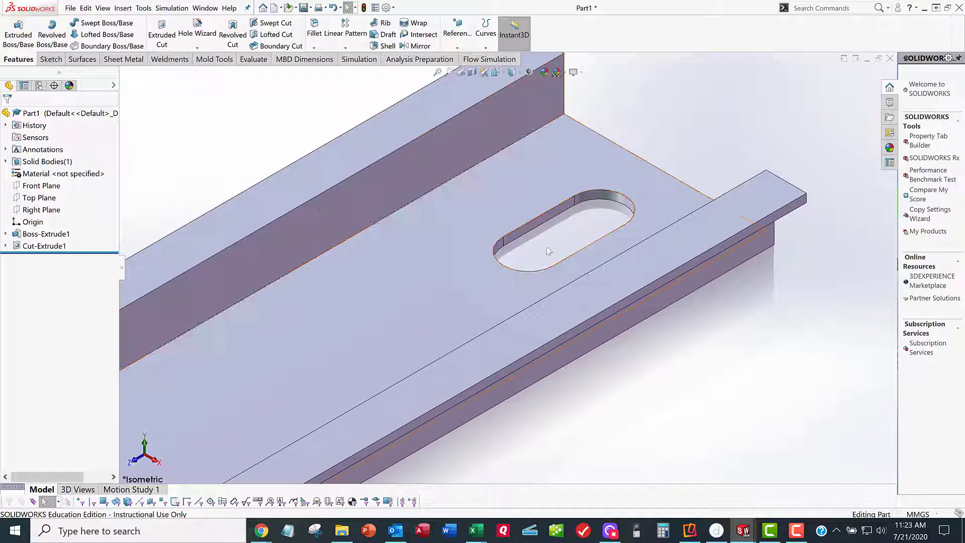
click(68, 244)
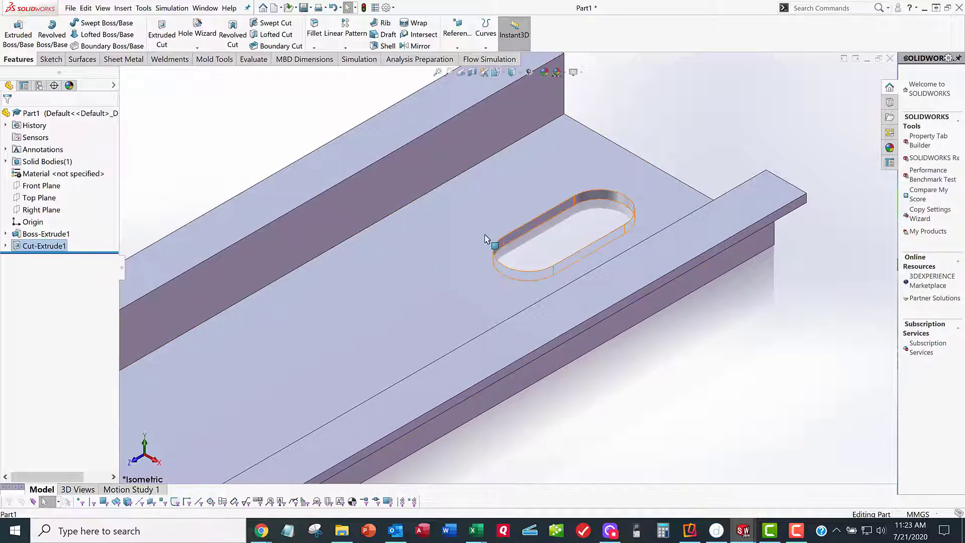
scroll(521, 286, up, 3)
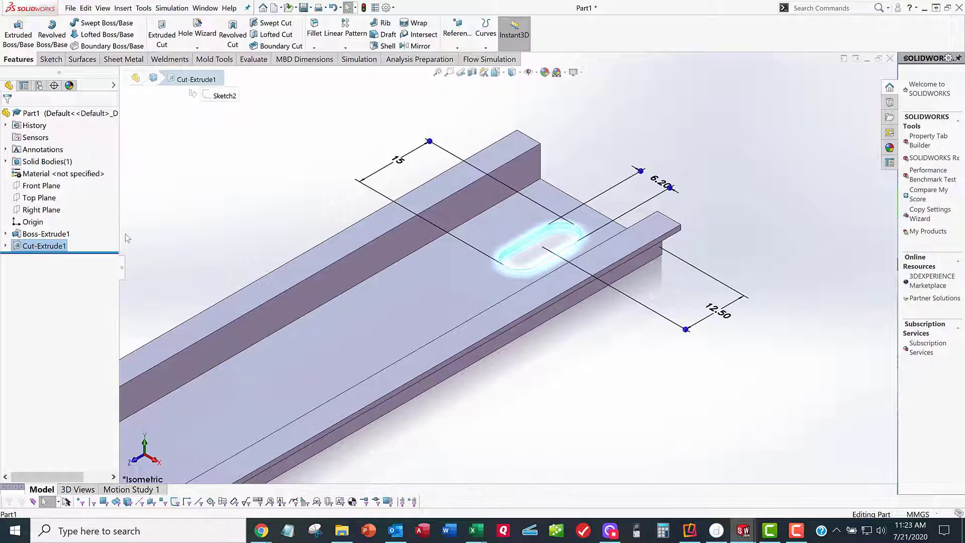
click(6, 245)
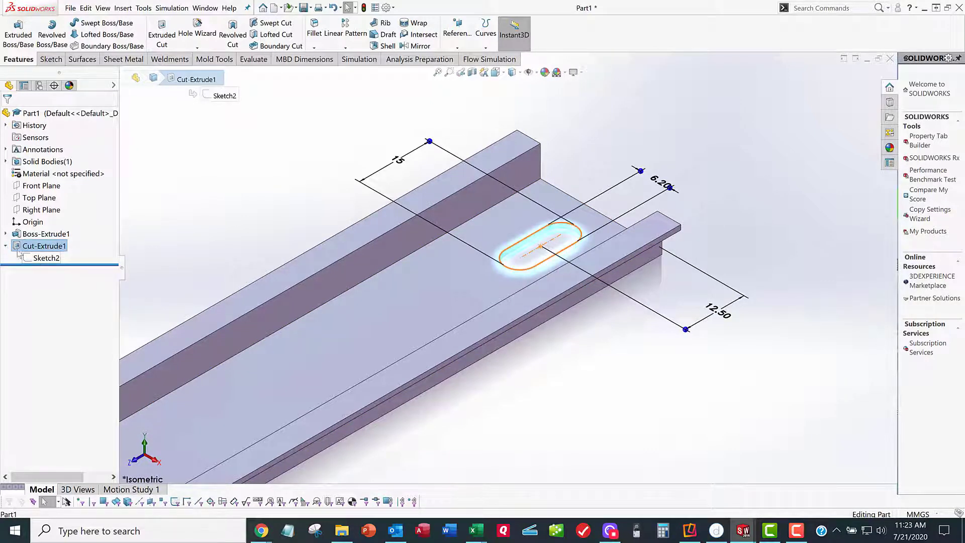
click(6, 234)
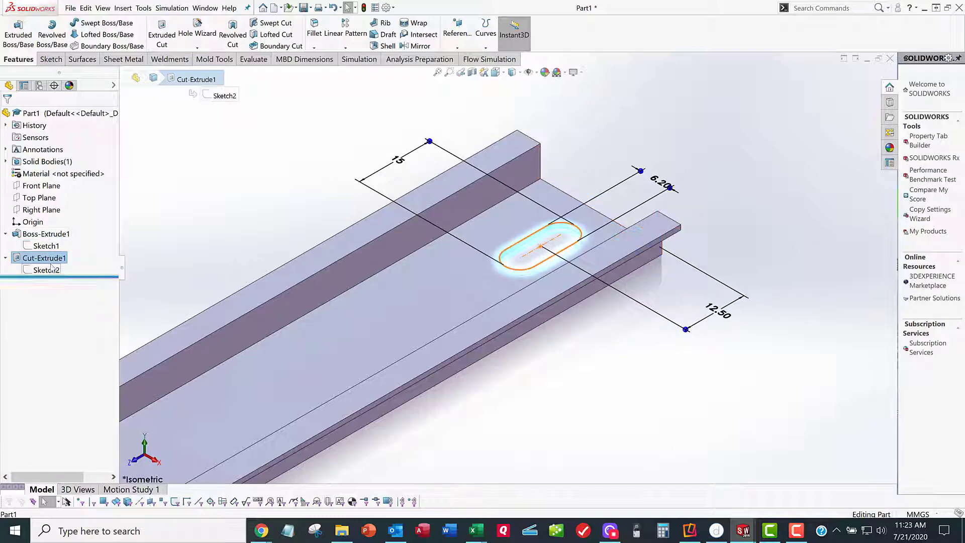
click(6, 234)
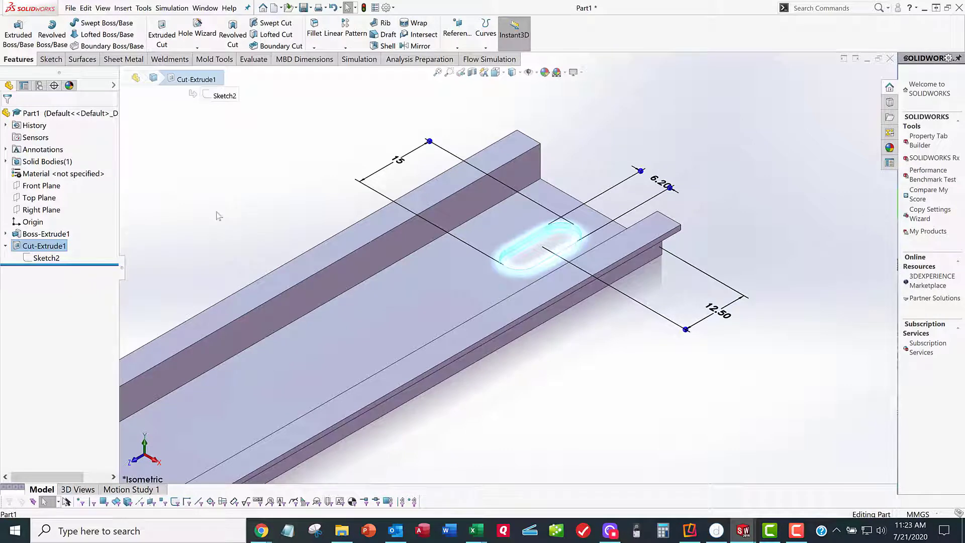
click(5, 246)
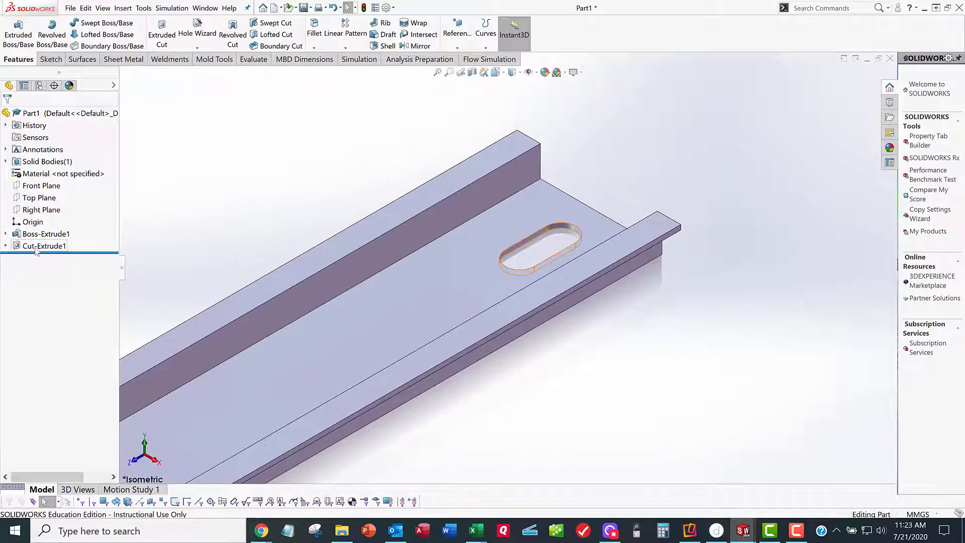
Create a Linear Pattern of the slot cut with the Front Plane as direction reference, 25 mm spacing and 80 instances.
click(44, 246)
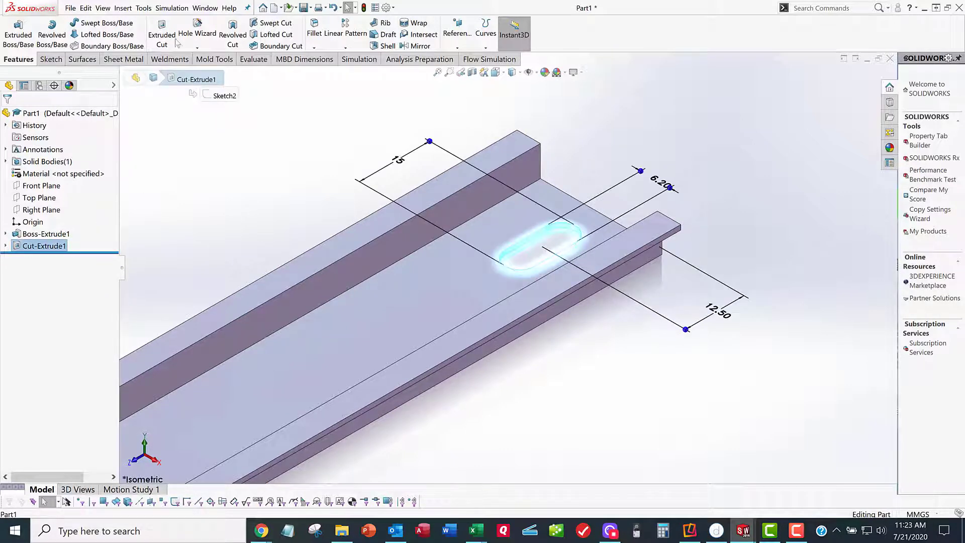
click(351, 51)
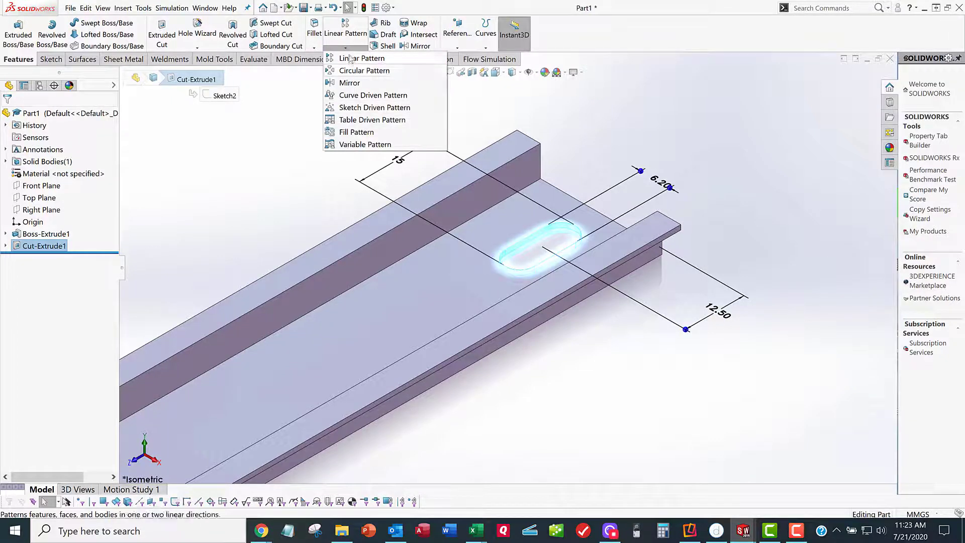
click(350, 58)
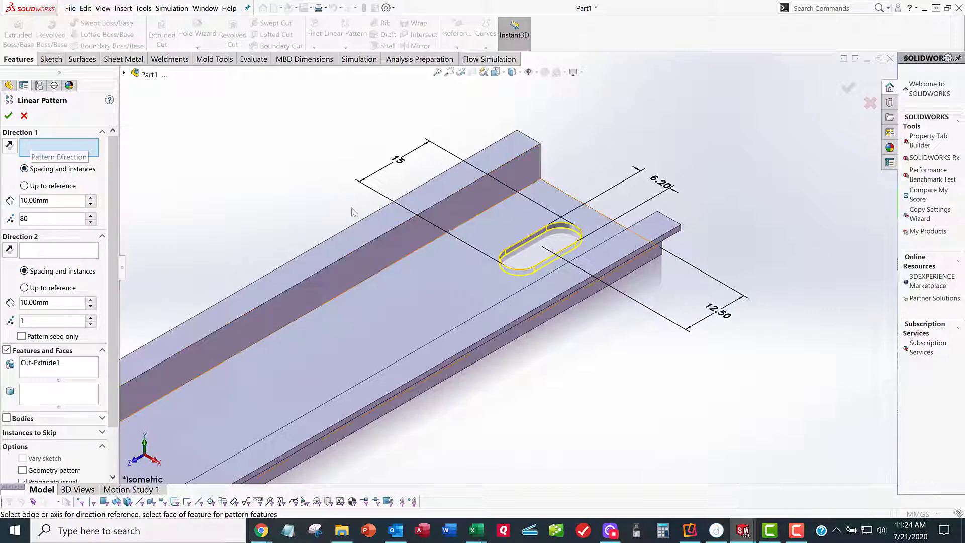
click(124, 74)
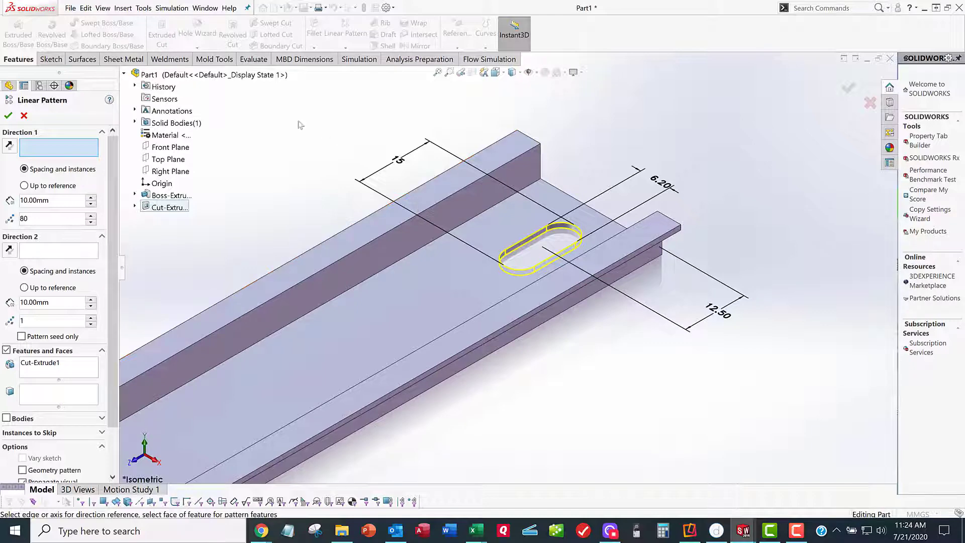
click(184, 148)
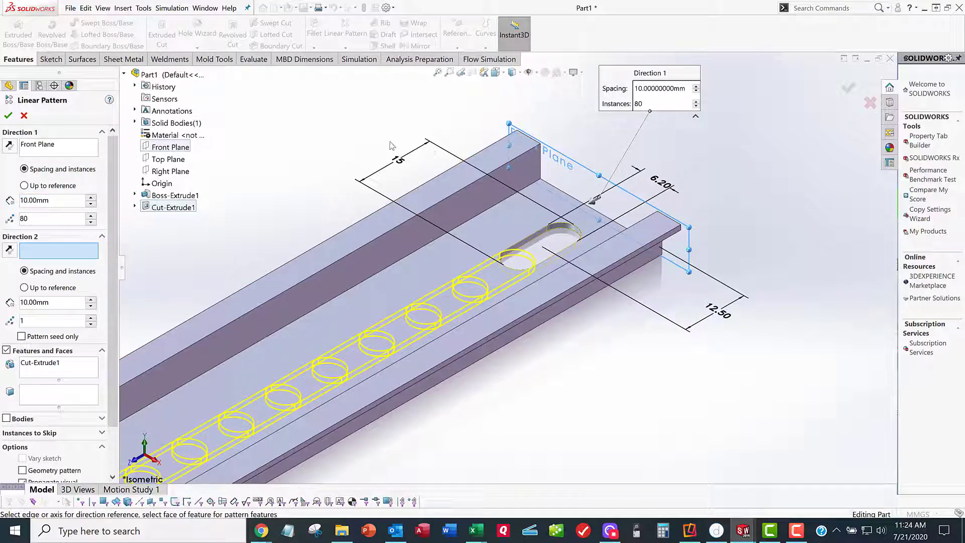
double_click(32, 201)
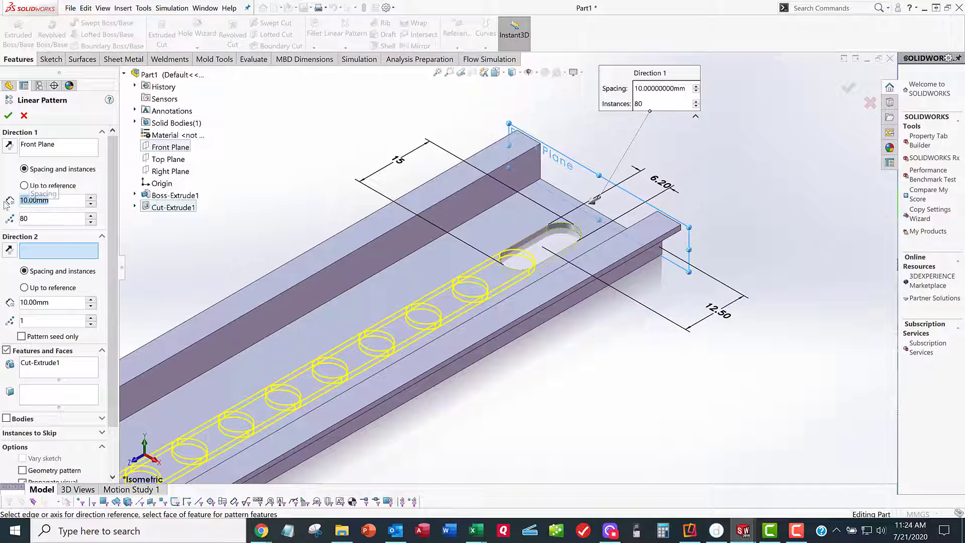
text(25)
key(Return)
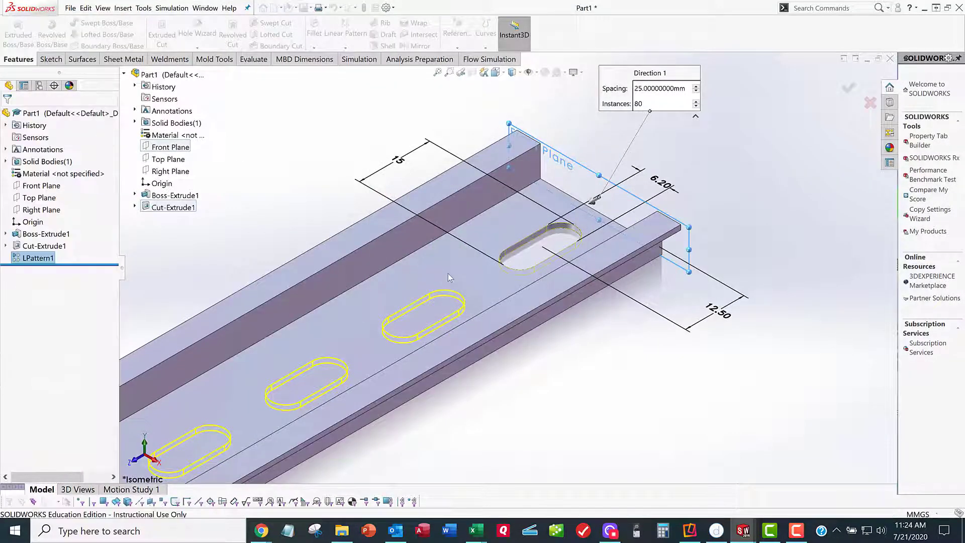
Examine the patterned slots along the full rail and at its far end.
click(448, 274)
scroll(435, 276, down, 5)
scroll(360, 279, down, 8)
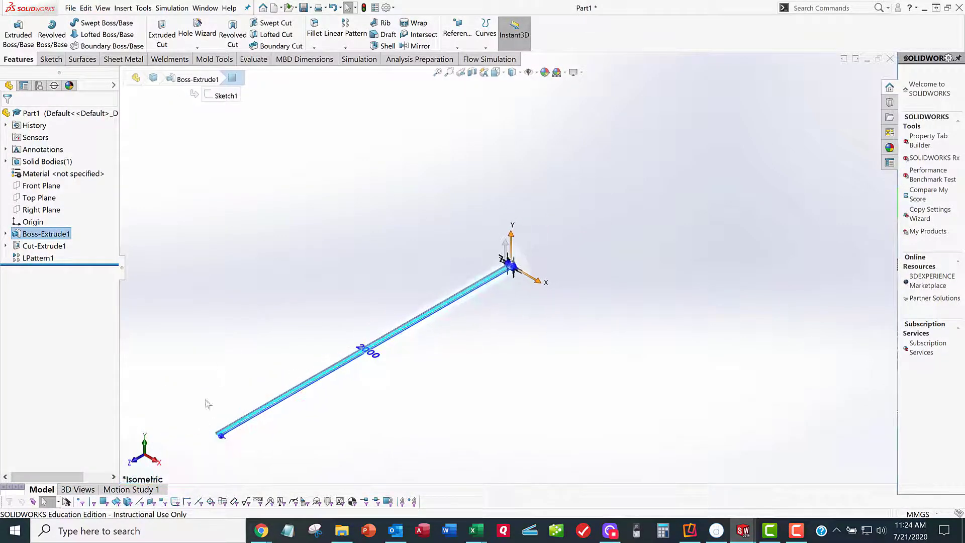
scroll(231, 426, up, 10)
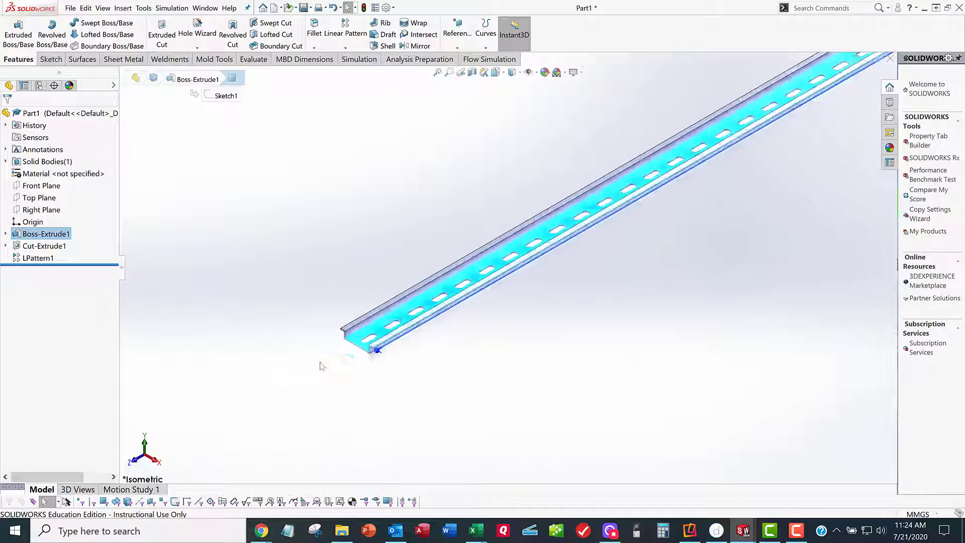
click(381, 274)
scroll(425, 319, up, 8)
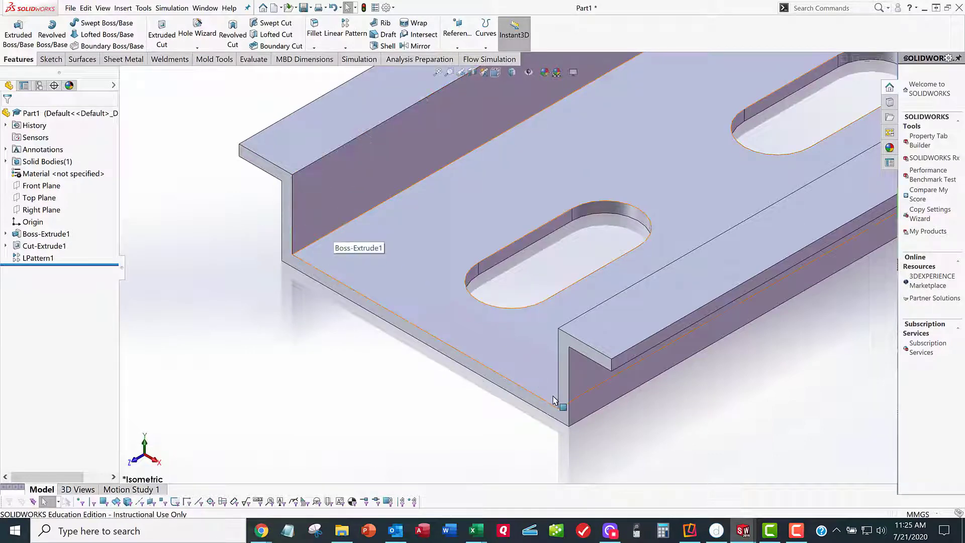
scroll(336, 264, down, 3)
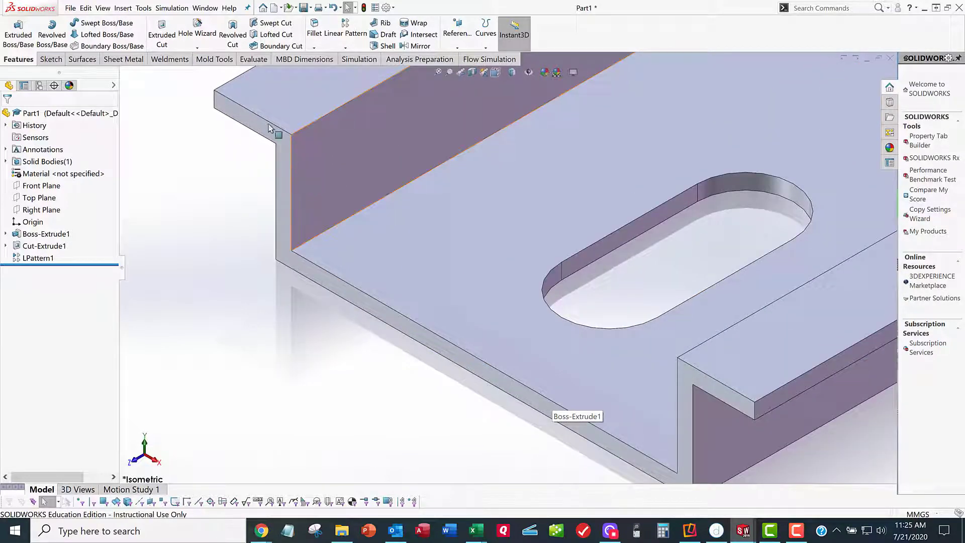
Fillet the four inside corner edges, where both side walls meet the floor and the undersides of the flanges, with a 1 mm radius.
click(315, 30)
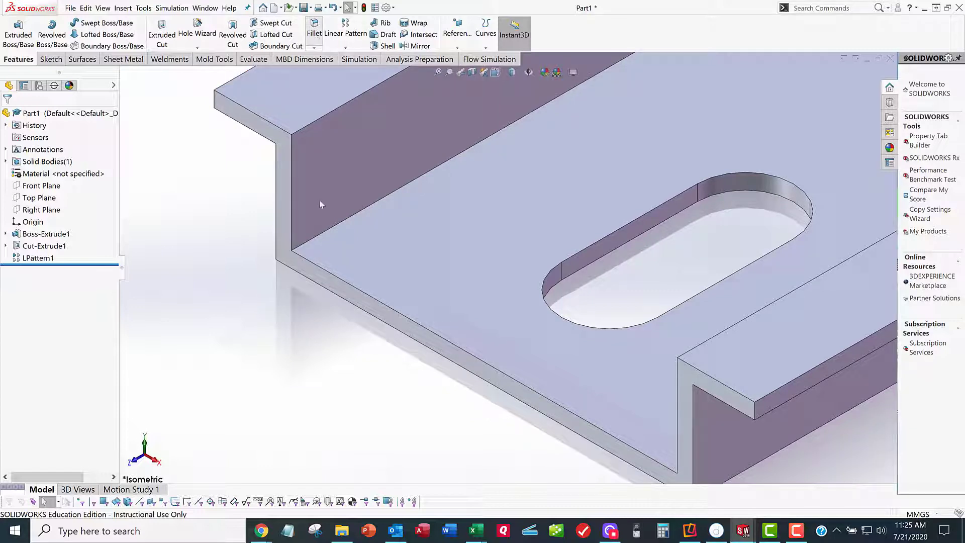
click(318, 238)
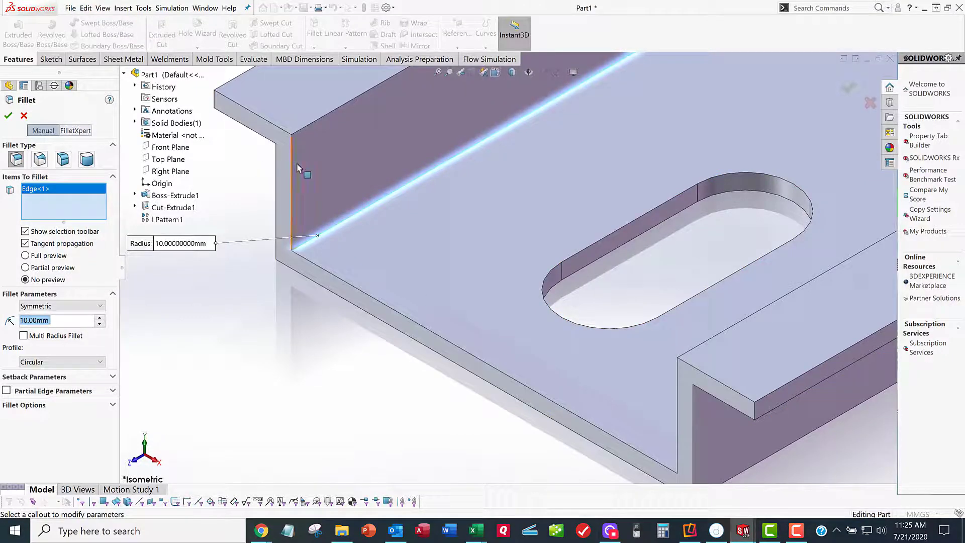
scroll(297, 166, down, 2)
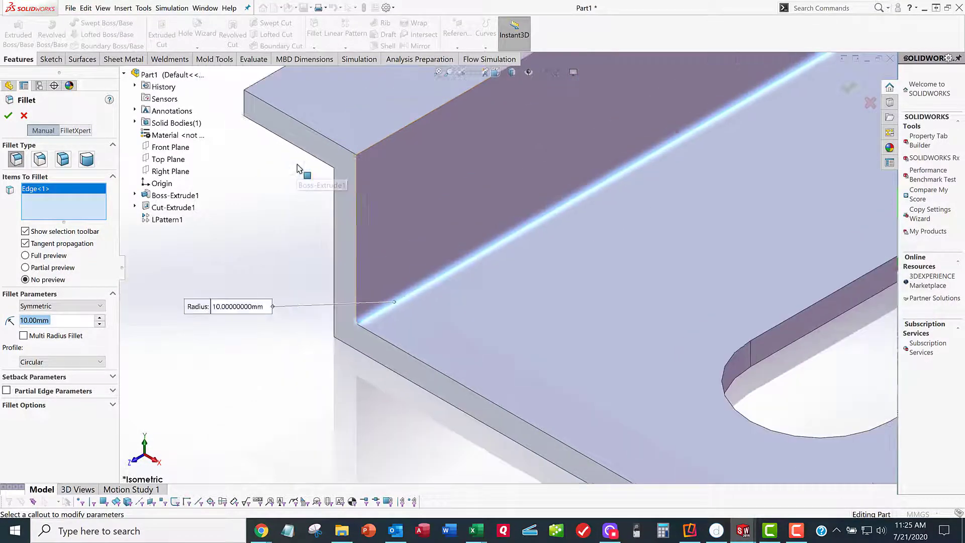
click(344, 167)
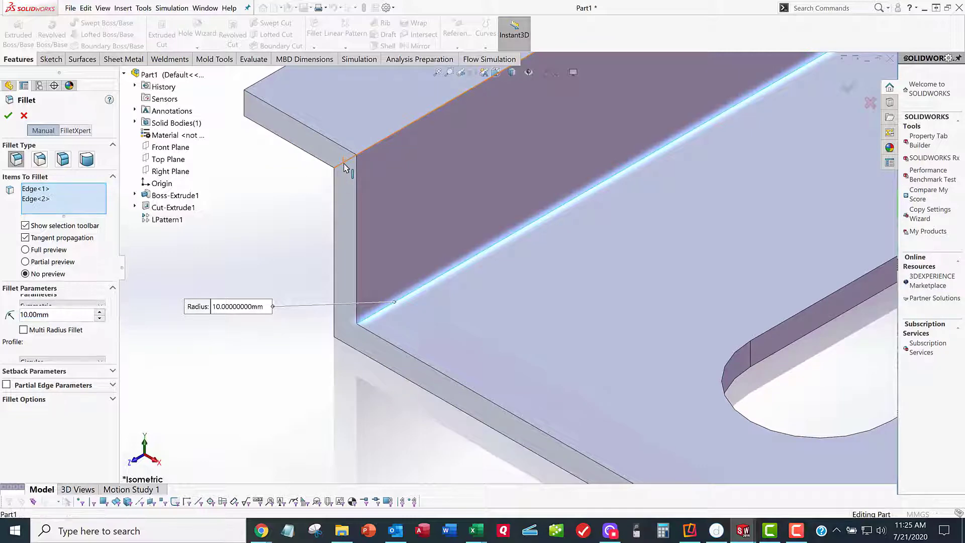
scroll(387, 228, up, 6)
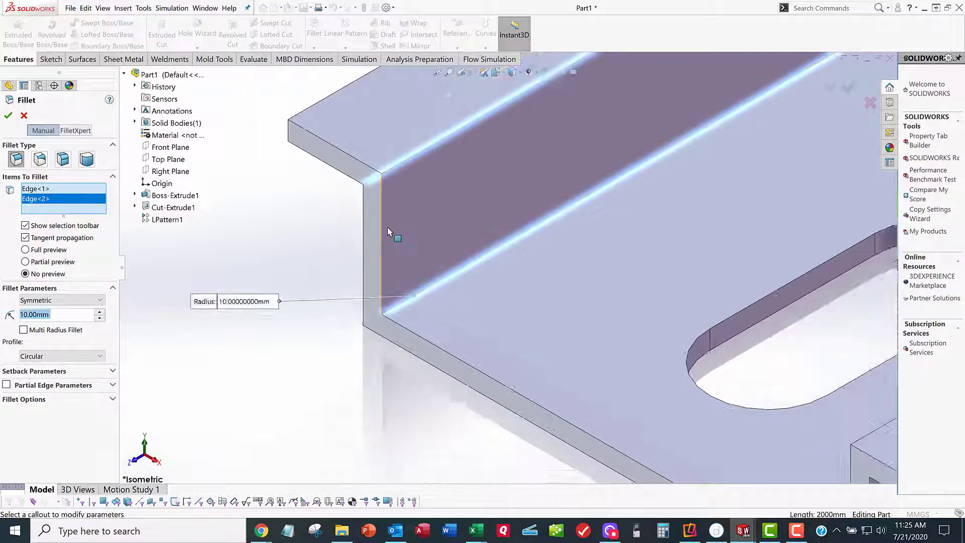
scroll(568, 329, down, 5)
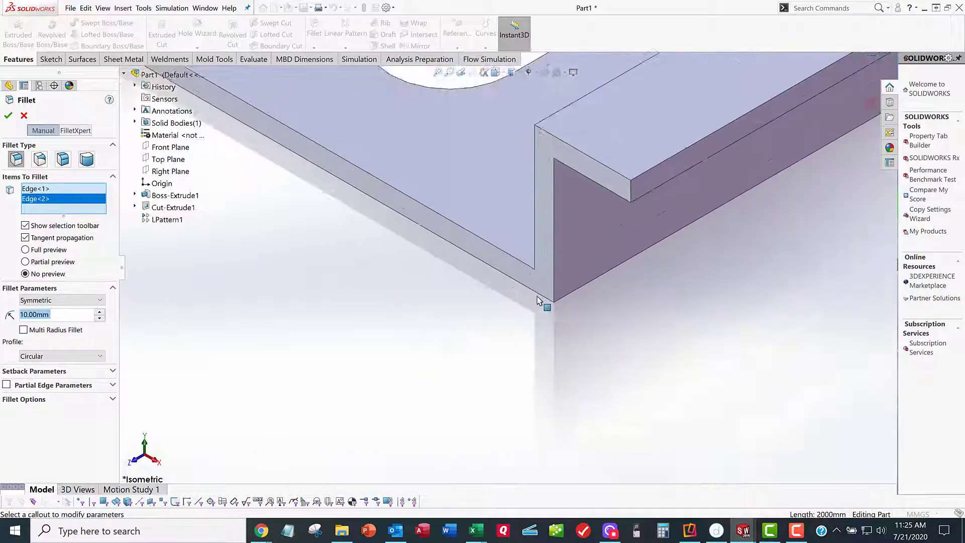
scroll(542, 303, down, 3)
middle_drag(571, 282, 563, 254)
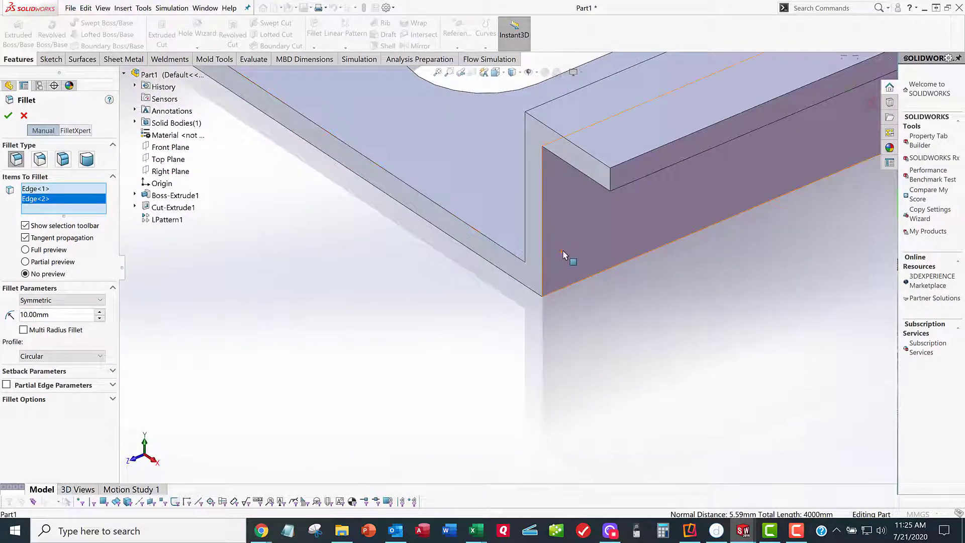
click(564, 252)
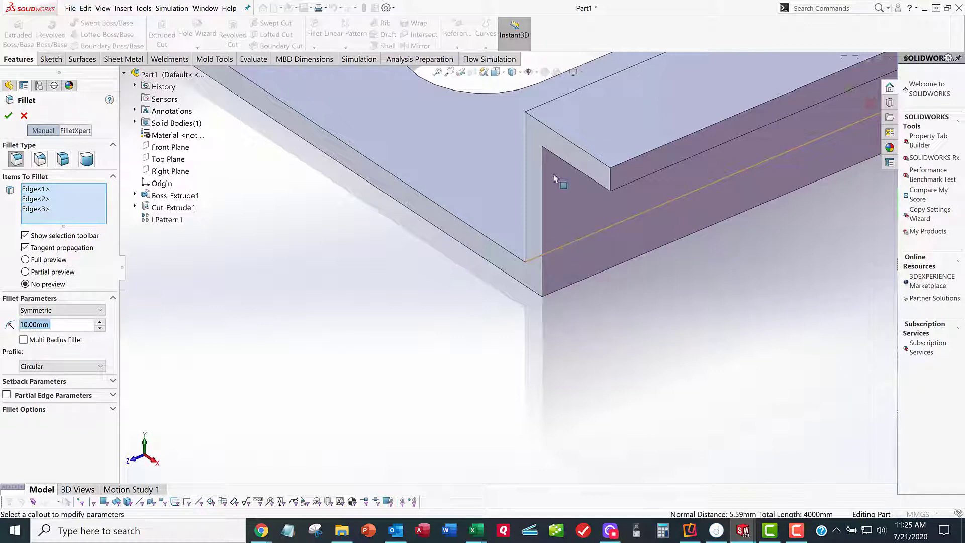
click(544, 160)
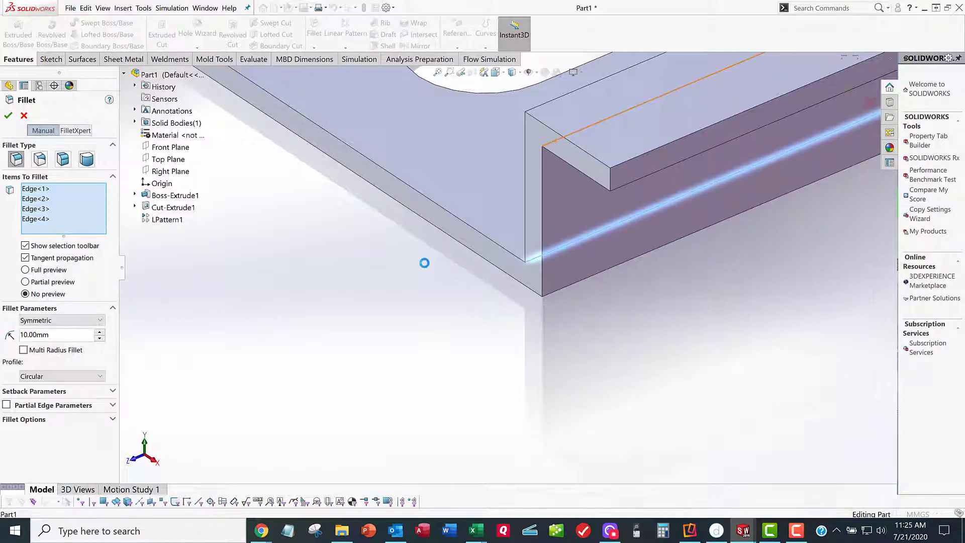
text(1)
key(Return)
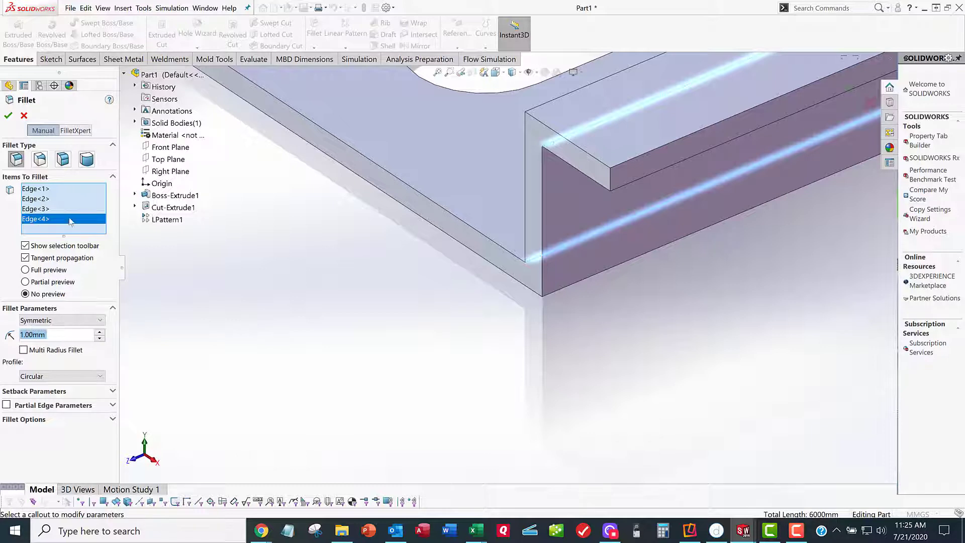
click(8, 116)
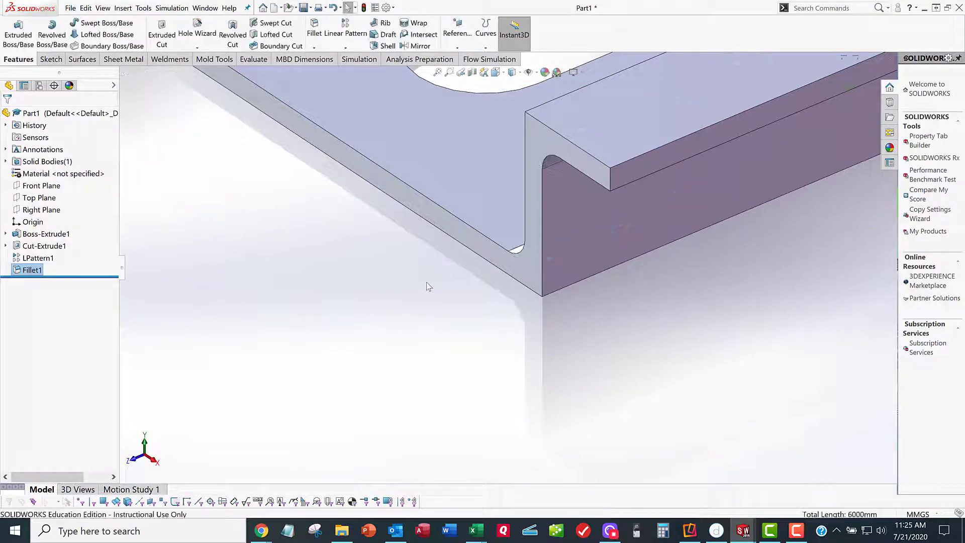
Inspect the filleted inside corners at the rail's end and fit the whole rail in view.
scroll(426, 282, up, 6)
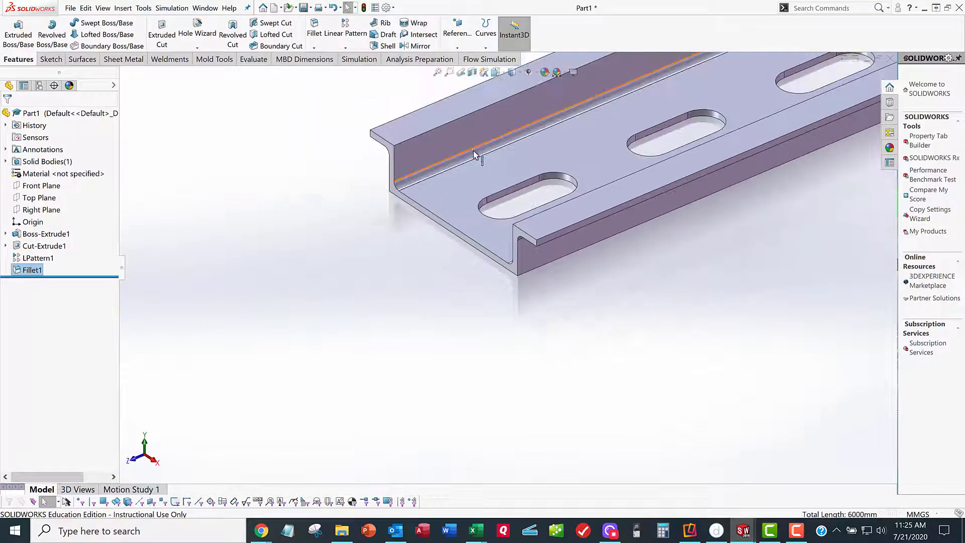
scroll(475, 153, down, 3)
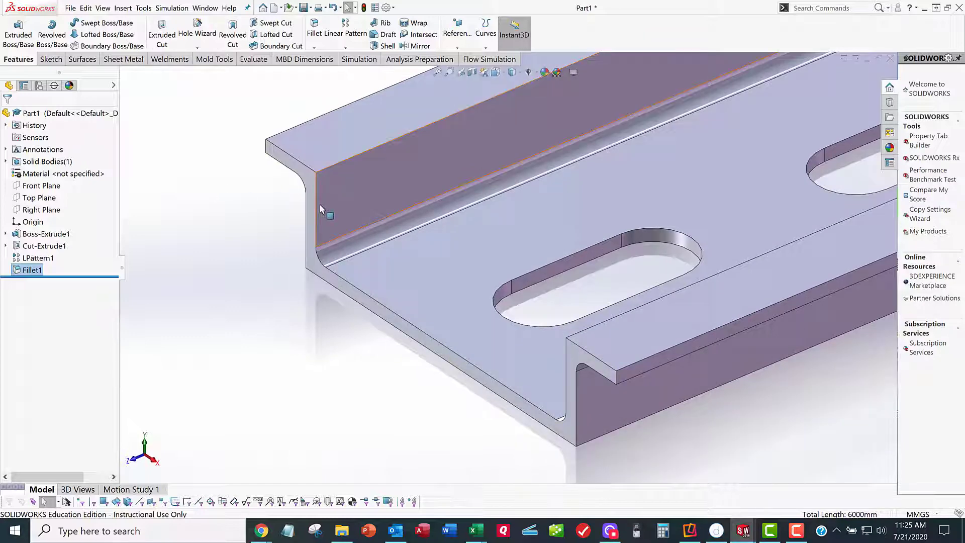
scroll(276, 289, up, 3)
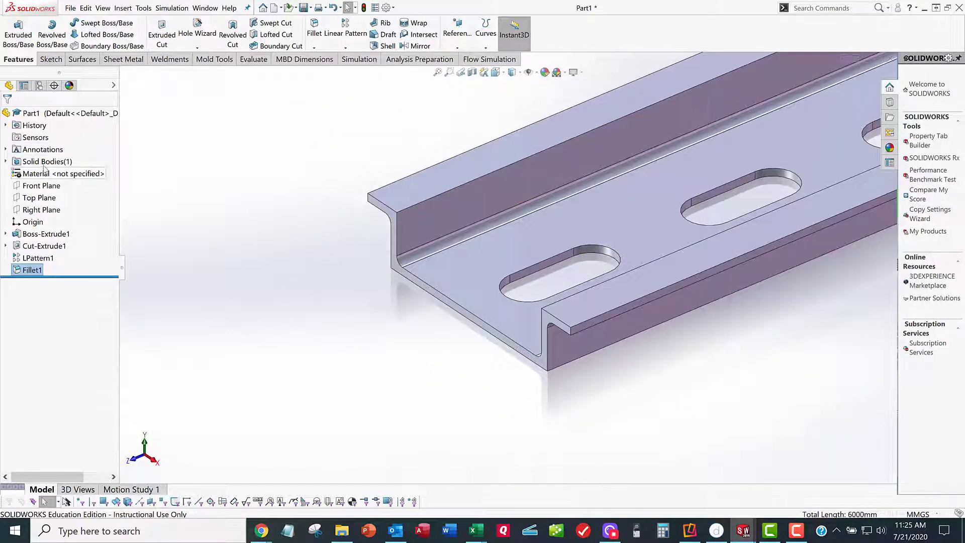
scroll(203, 195, up, 5)
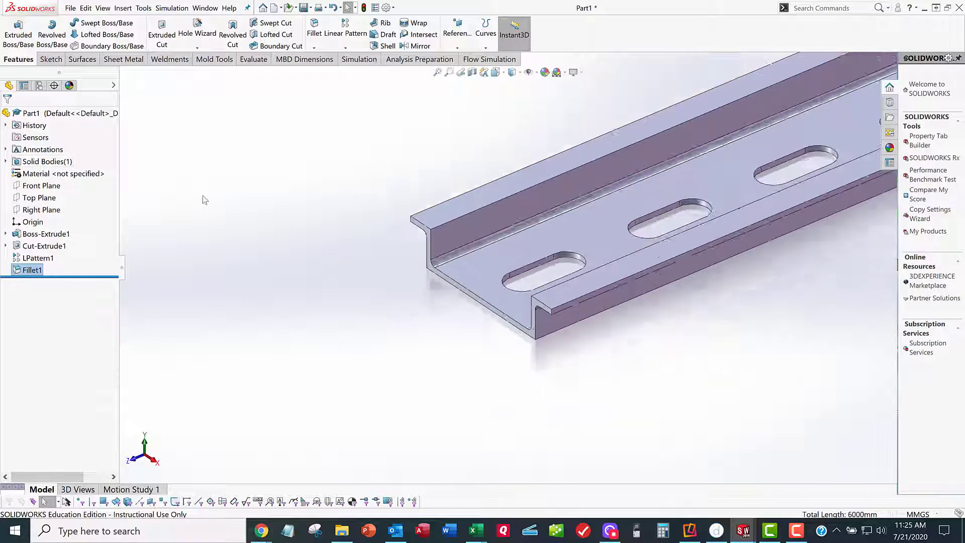
scroll(505, 178, up, 3)
key(f)
scroll(667, 174, down, 3)
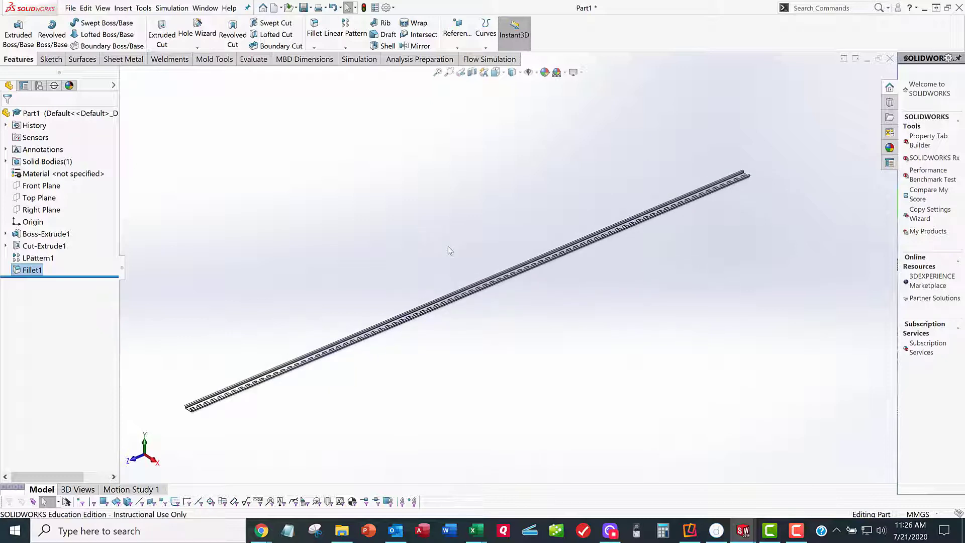